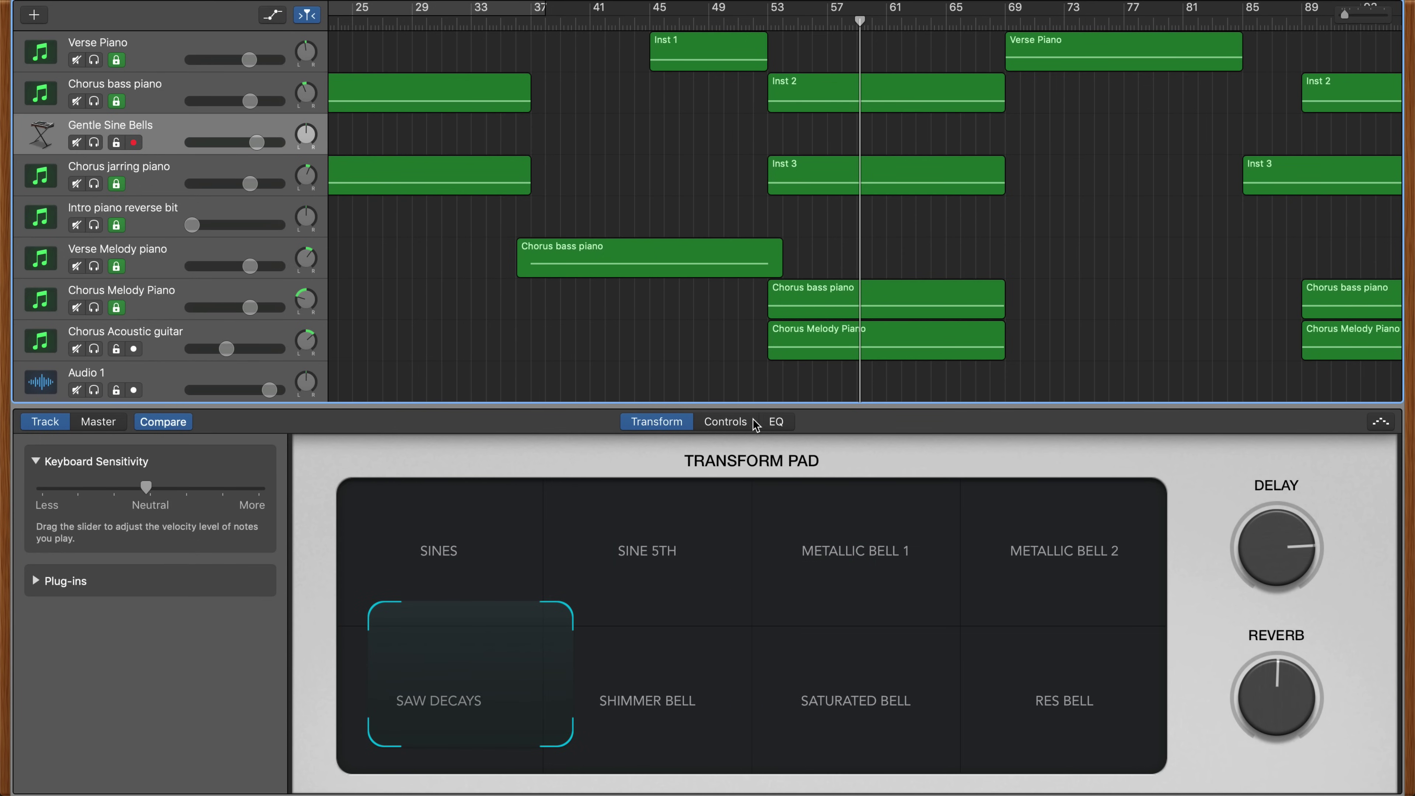
Show the Gentle Sine Bells controls and raise the Deform and Attack knobs.
left_click(734, 426)
left_click_drag(585, 579, 575, 536)
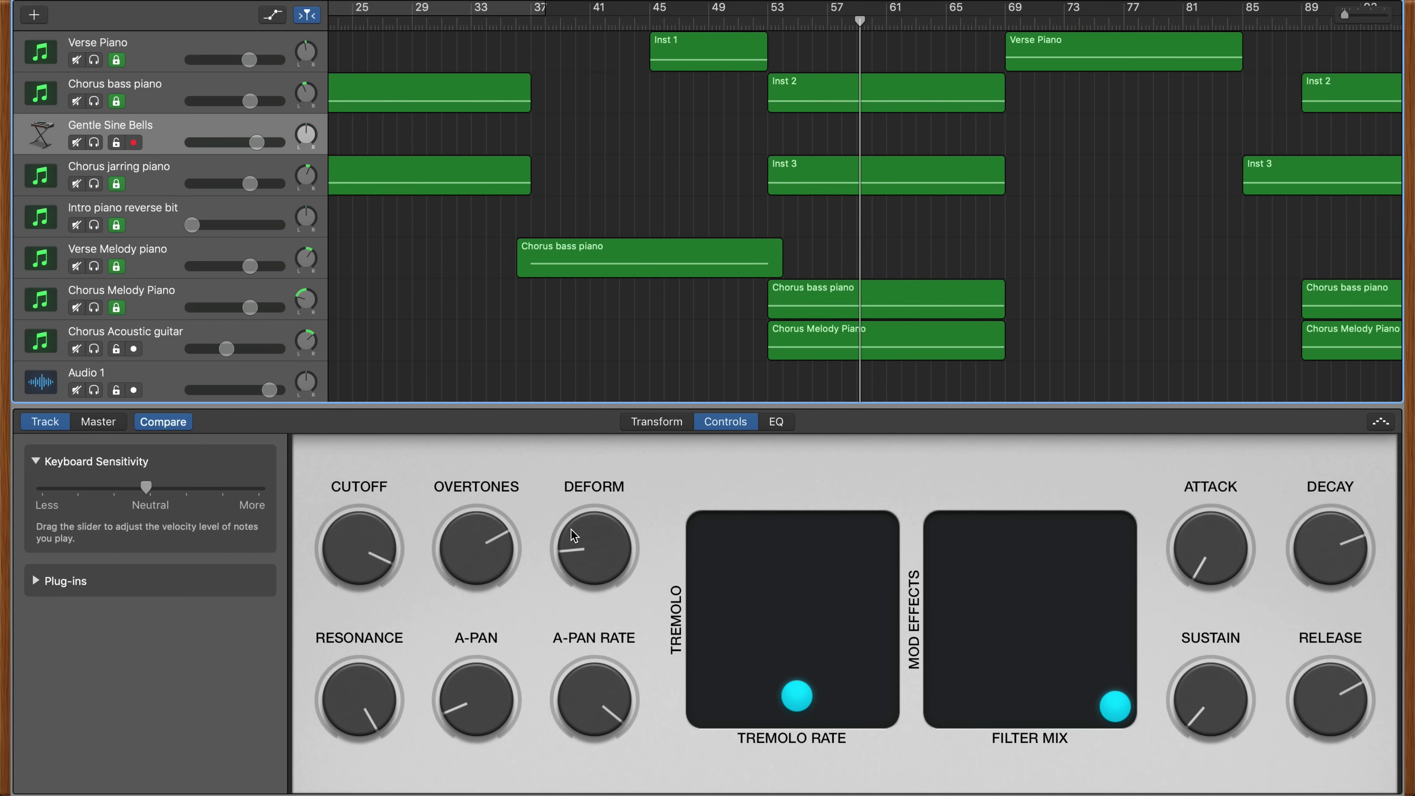
left_click_drag(1200, 565, 1204, 517)
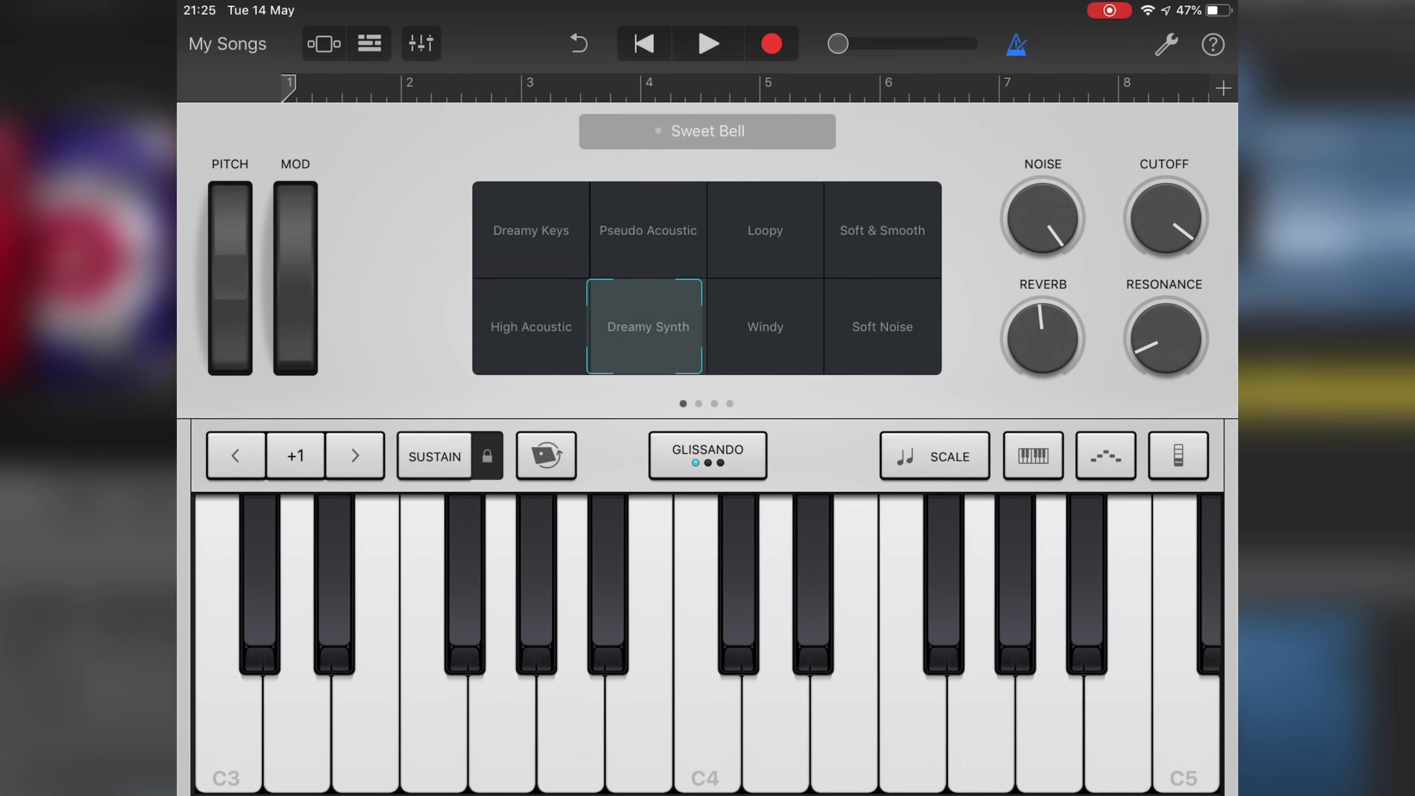
Morph Sweet Bell from Dreamy Synth toward Loopy and move the crossfade dot up-left.
left_click_drag(646, 327, 764, 237)
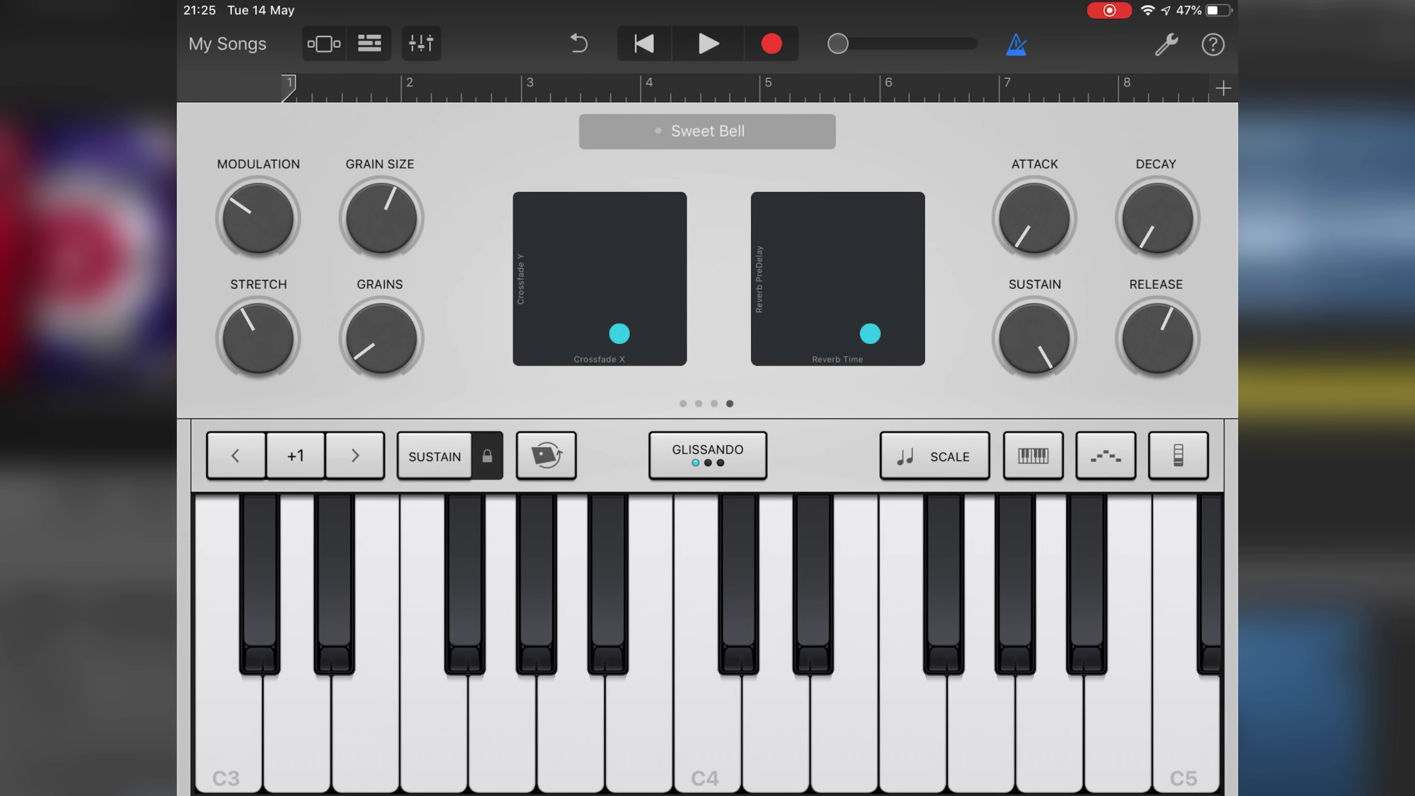
left_click_drag(619, 333, 553, 269)
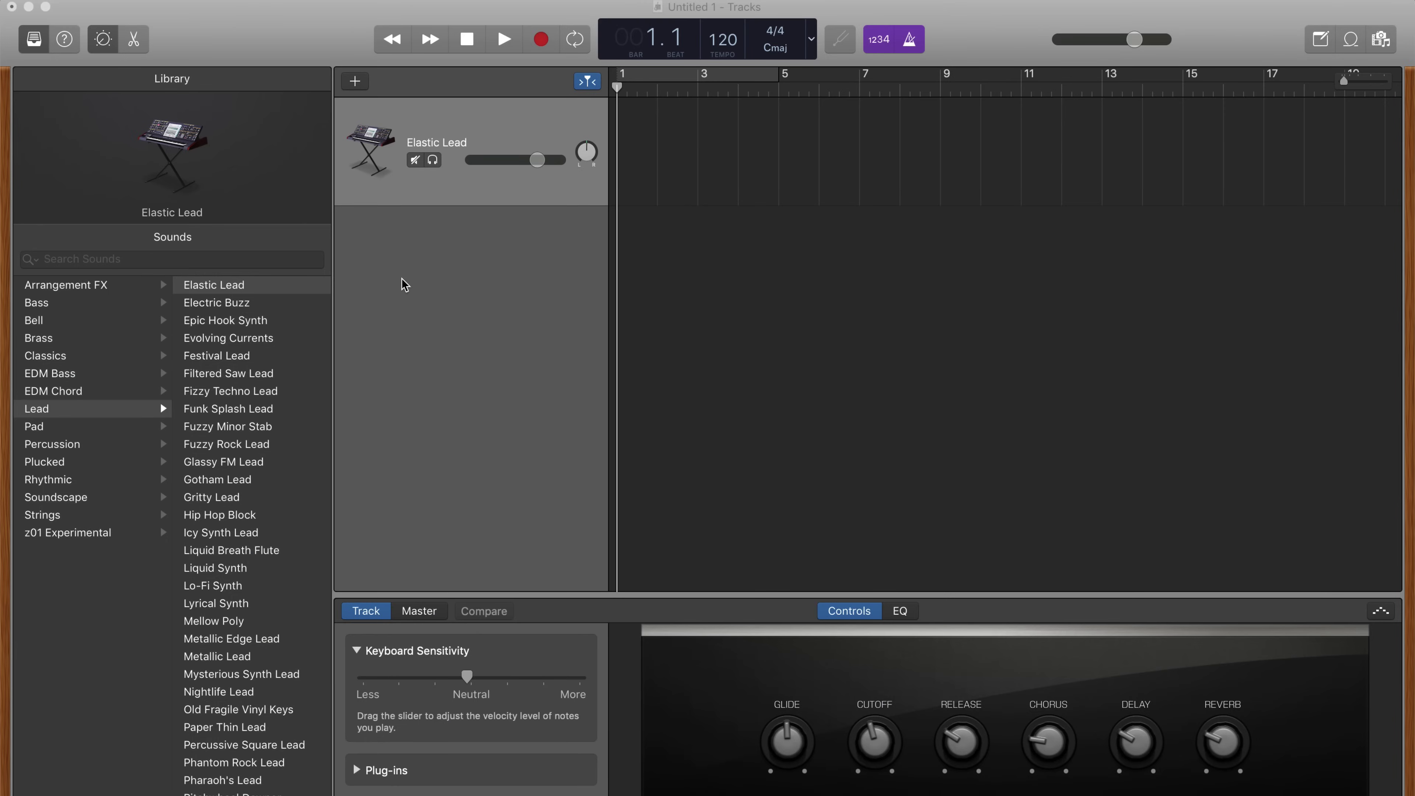
Select Elastic Lead in the Lead list, then step past Electric Buzz to Epic Hook Synth.
left_click(224, 285)
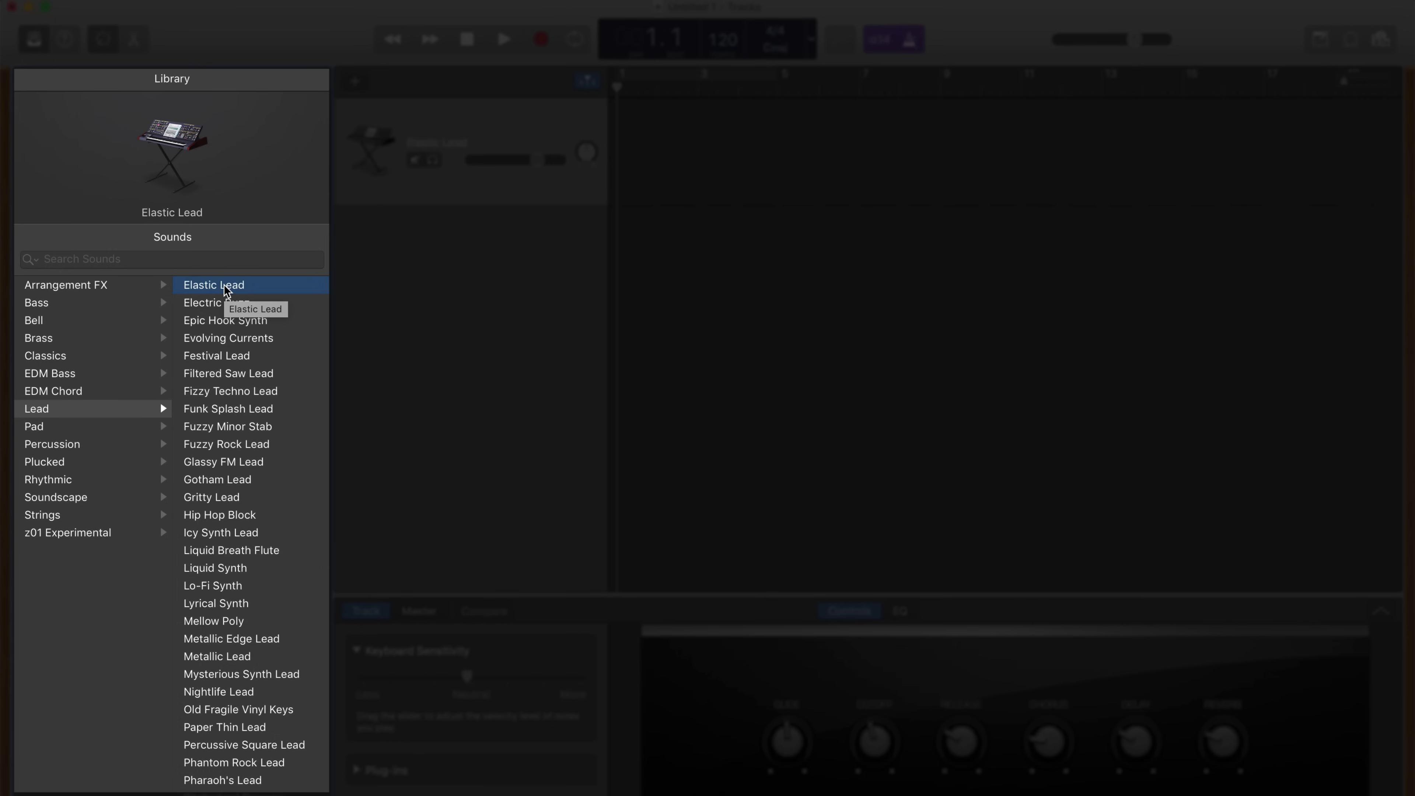
key("Down")
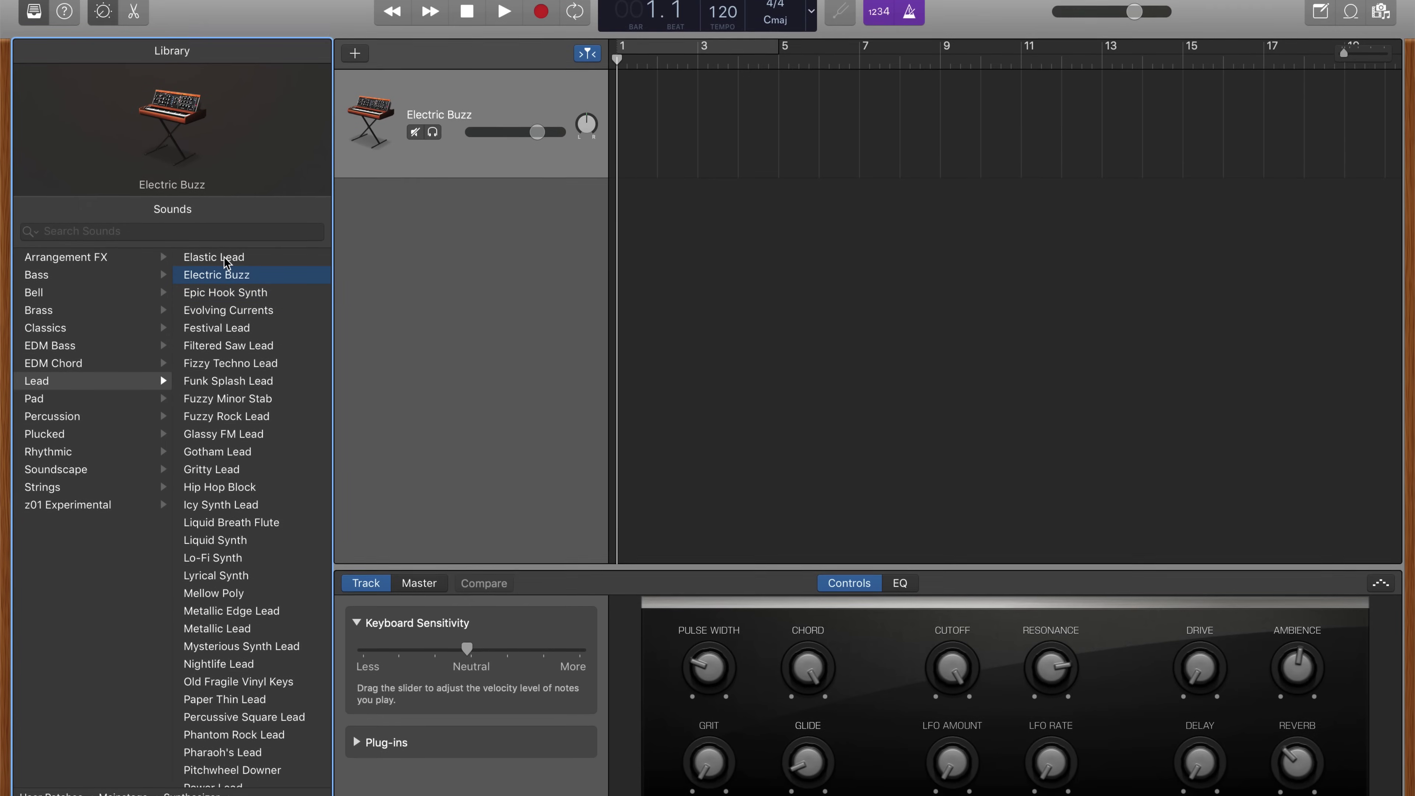
key("Down")
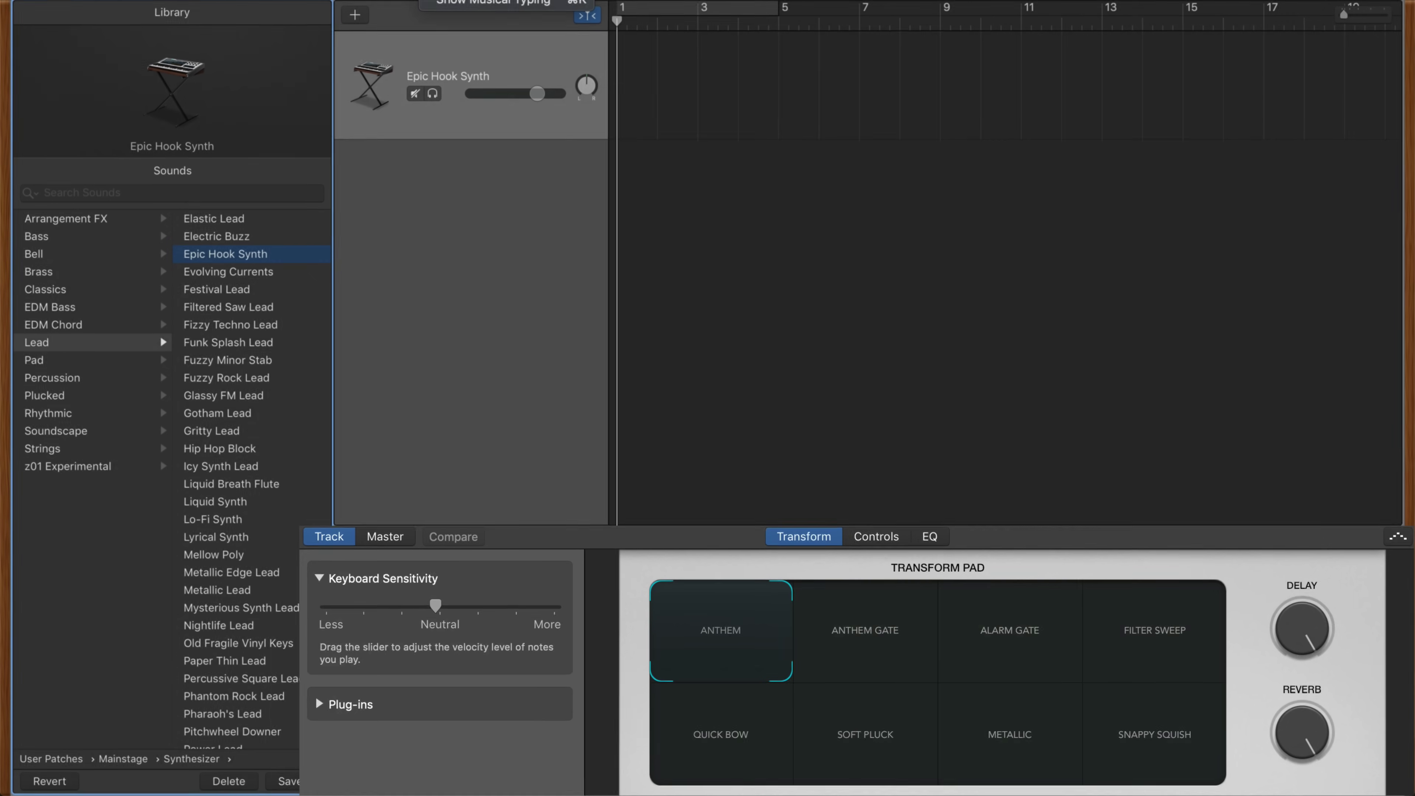
Open Musical Typing, view the Epic Hook Synth controls, then display the track's EQ.
key("super+k")
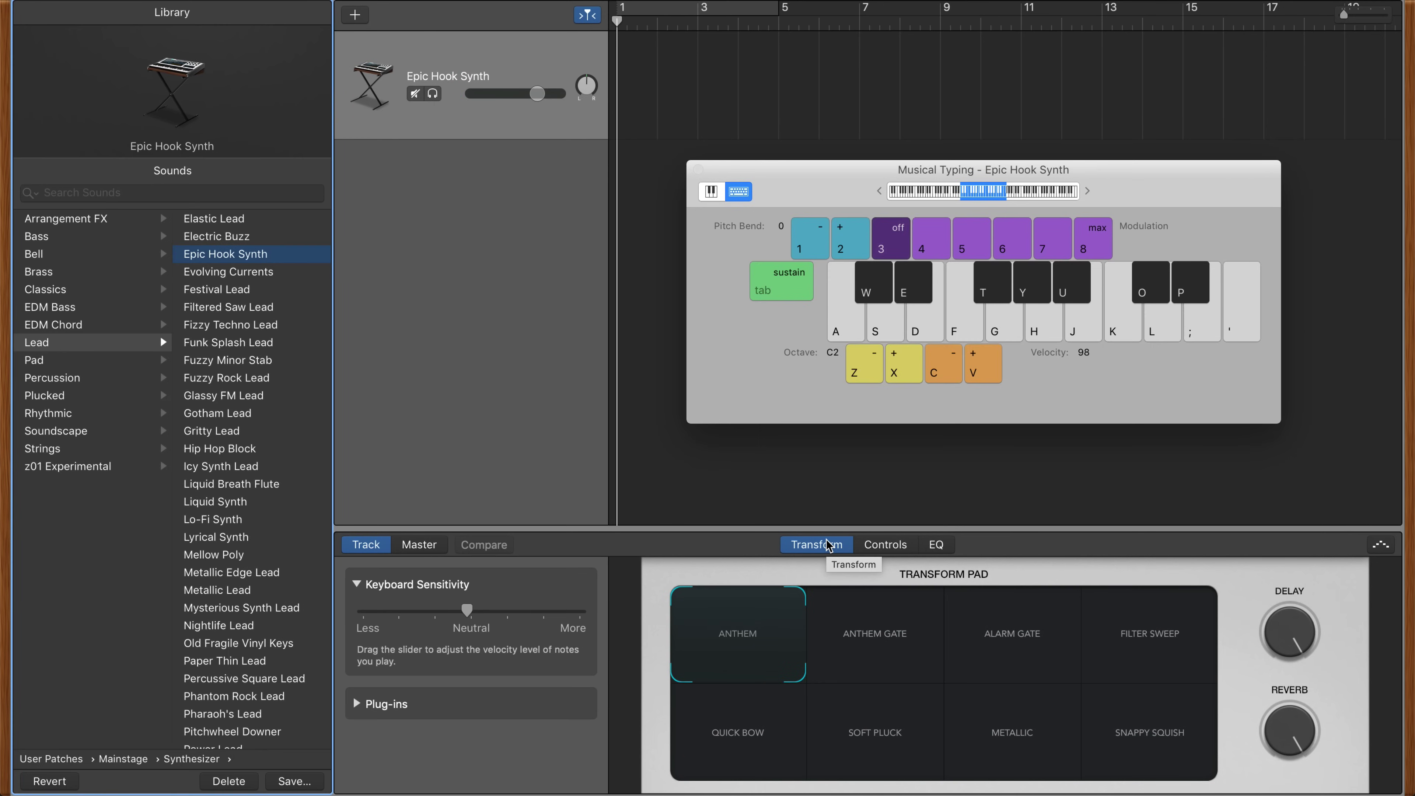
left_click(889, 549)
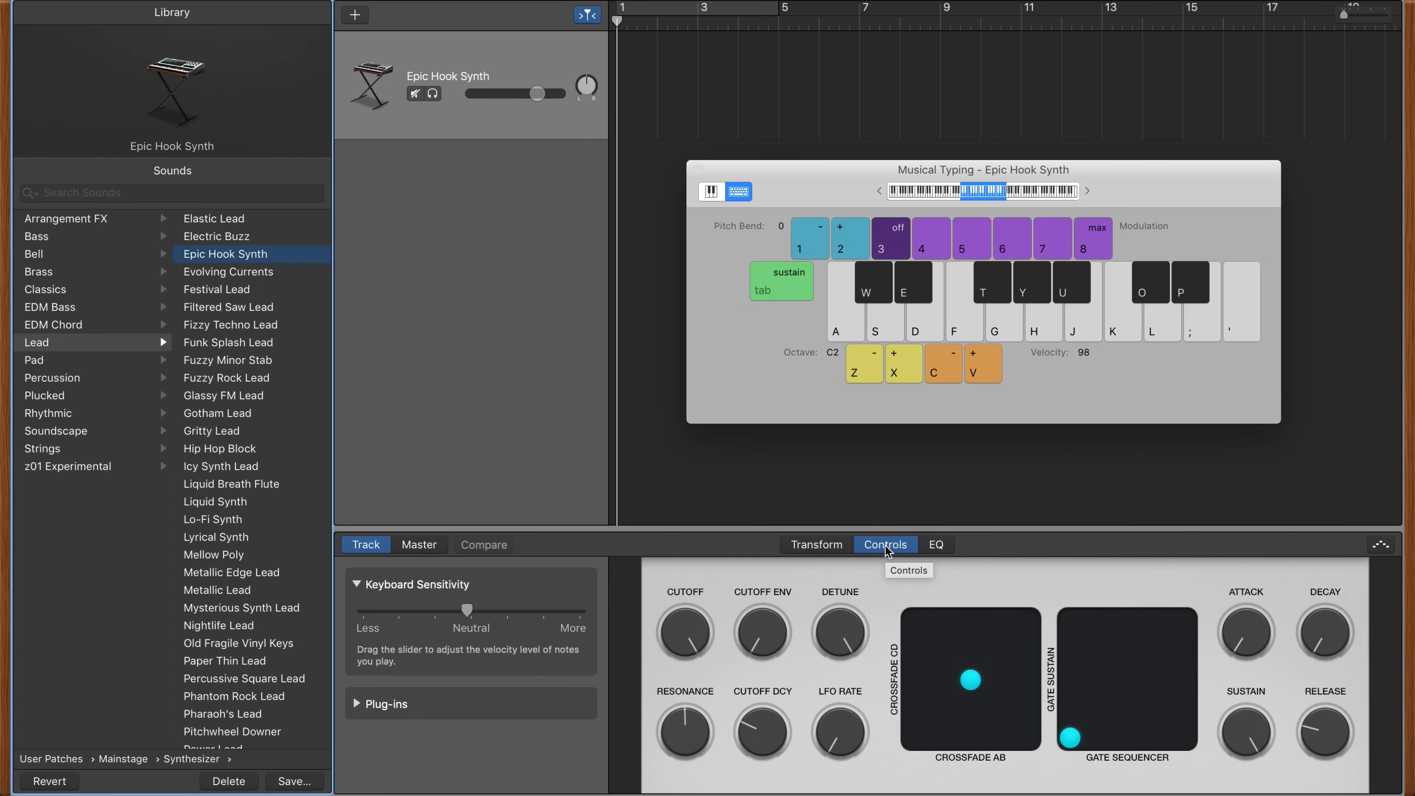
left_click(936, 550)
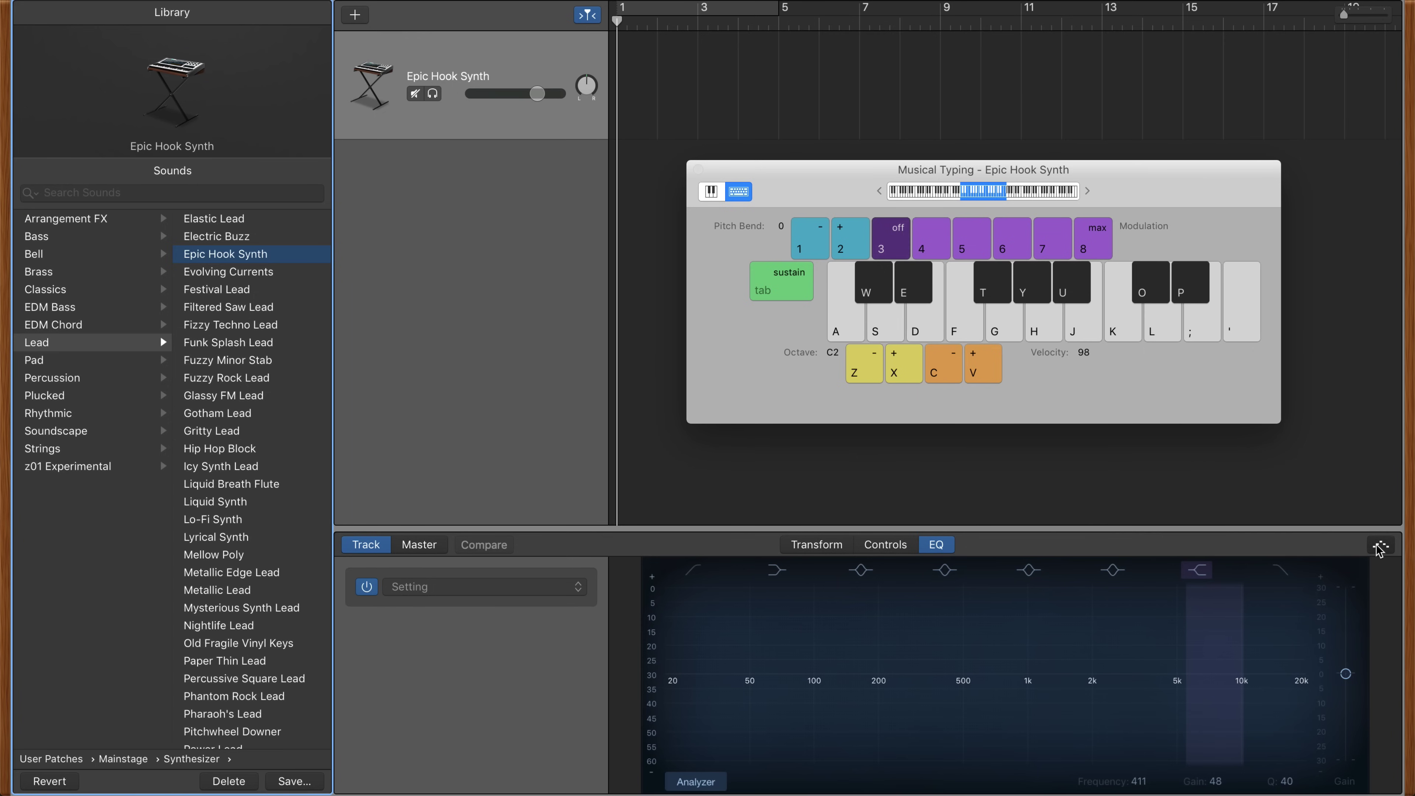
Turn on the arpeggiator with Up & Down note order and play S, F, G and Y.
left_click(1379, 546)
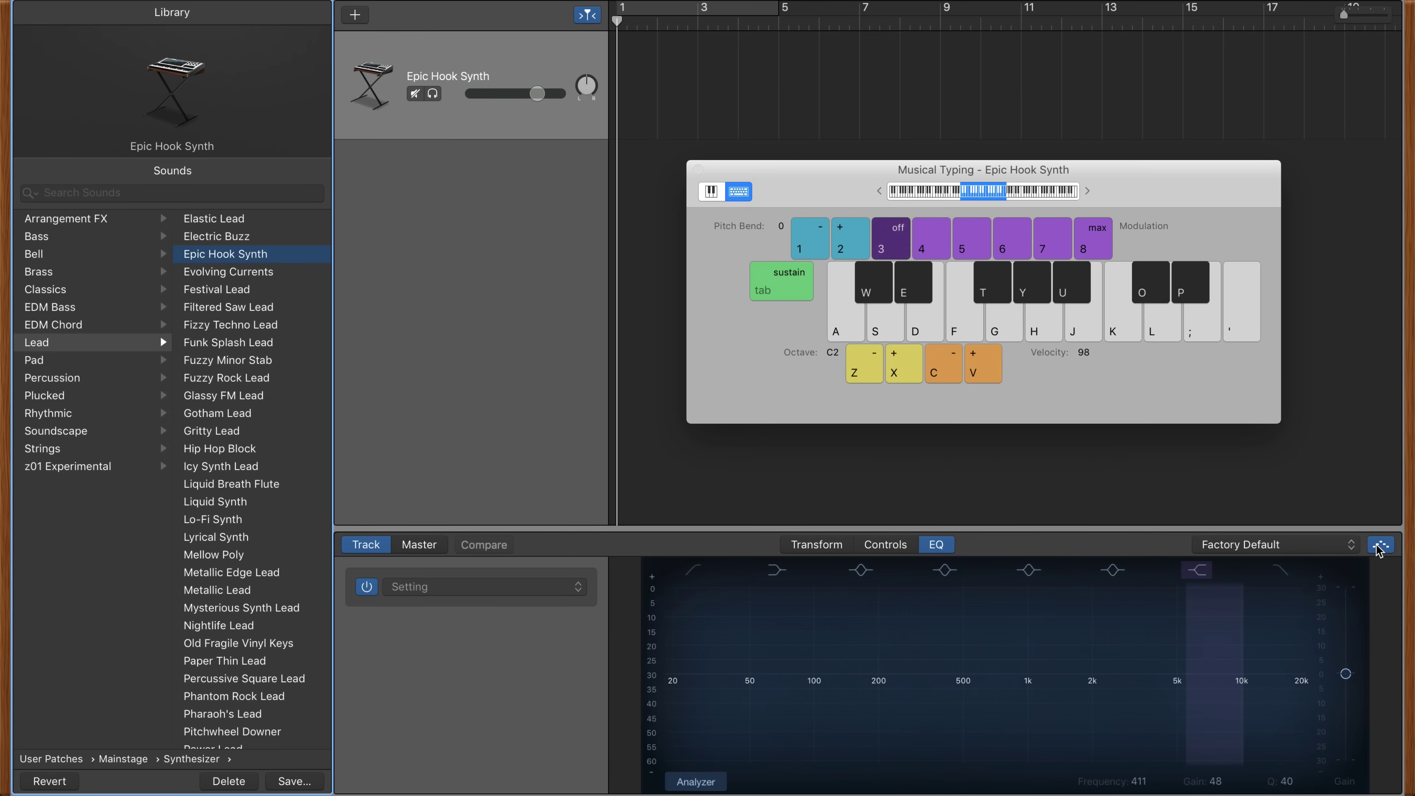
left_click(1331, 550)
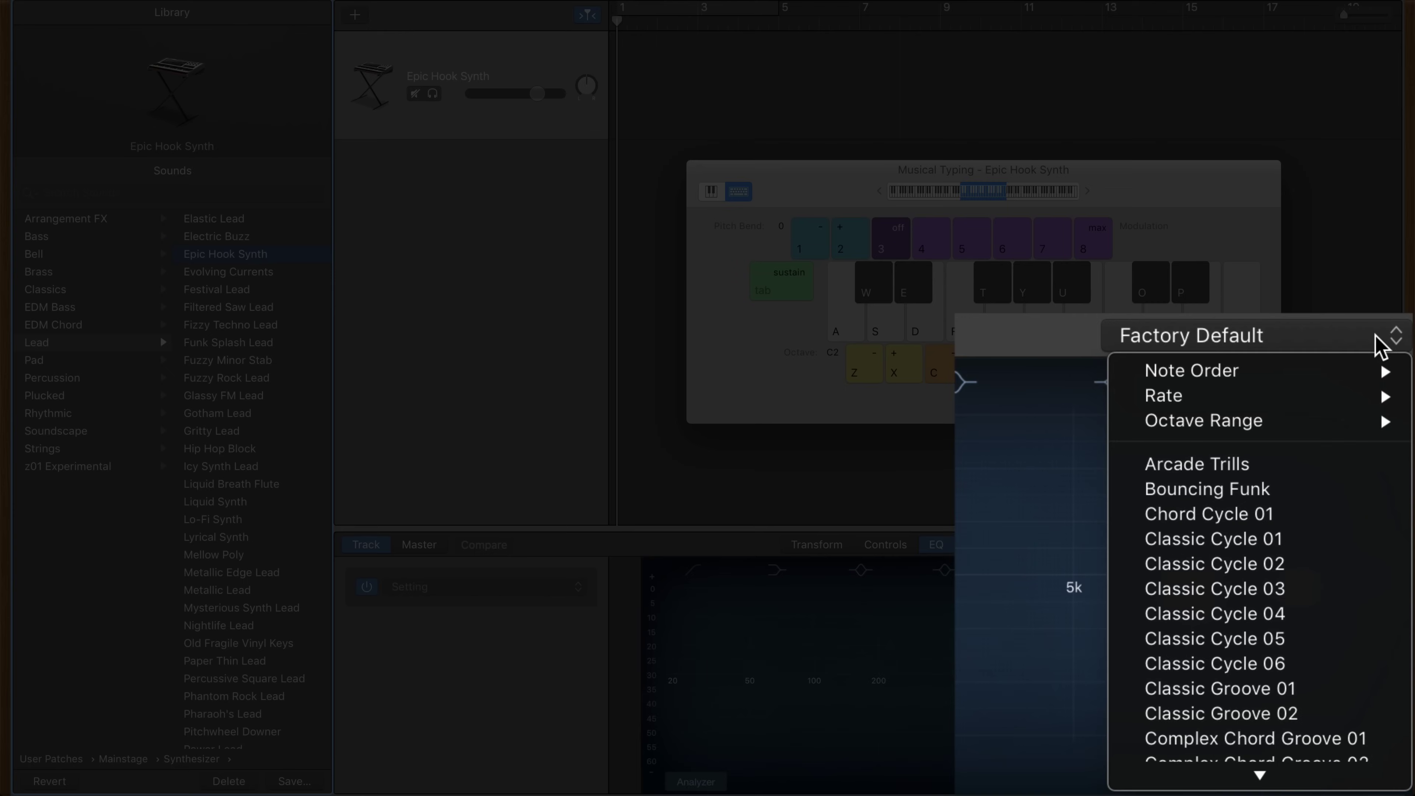
mouse_move(1338, 563)
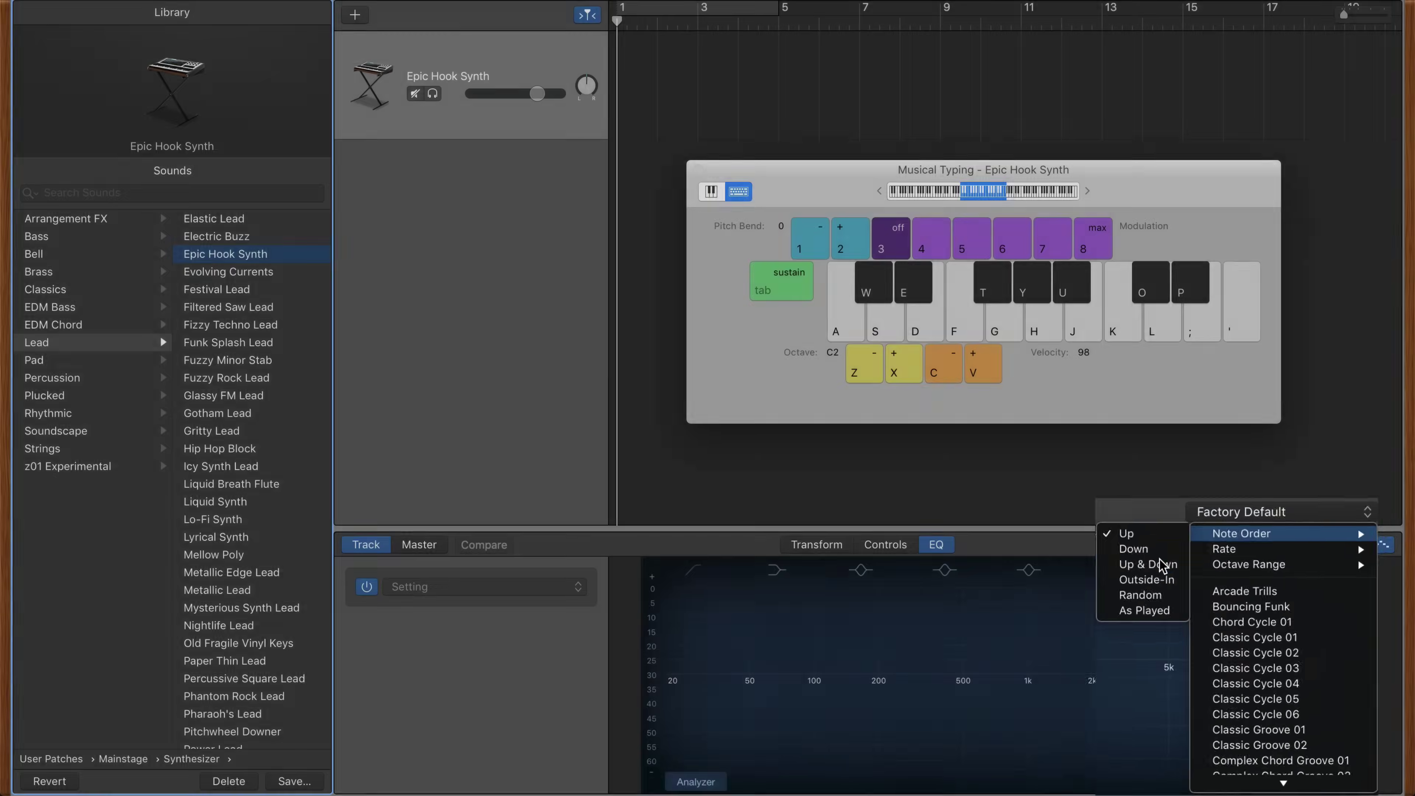
left_click(1160, 564)
key("s")
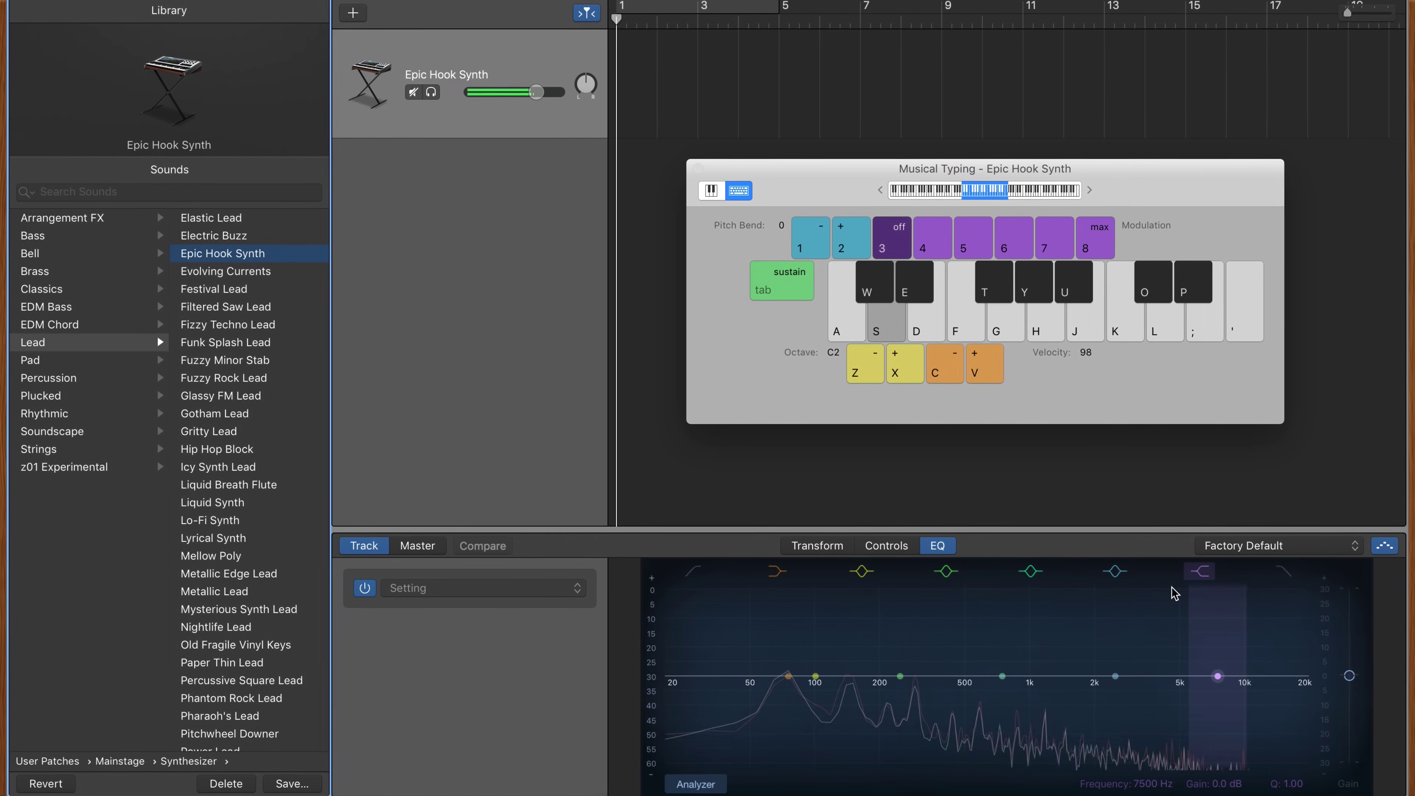
key("f")
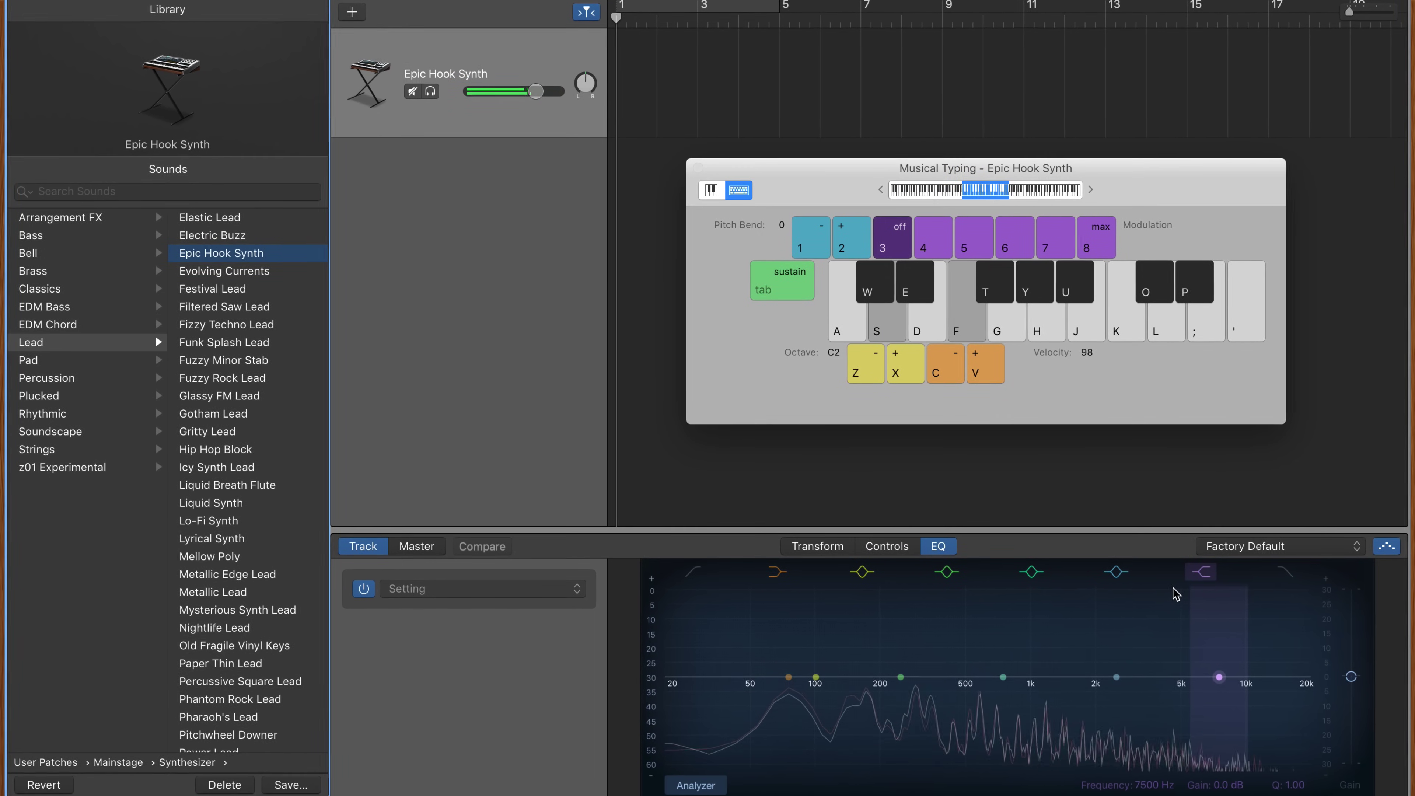
key("g")
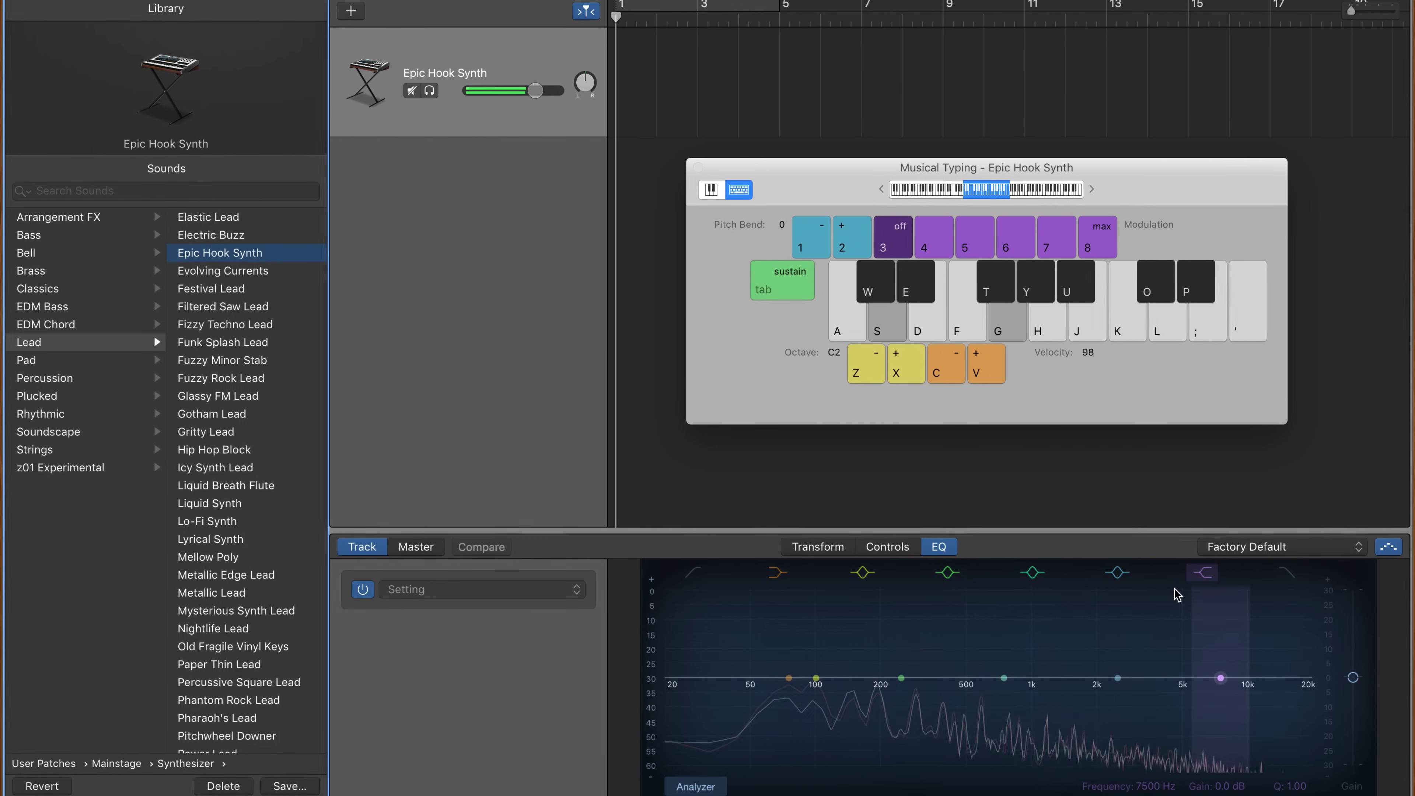
key("y")
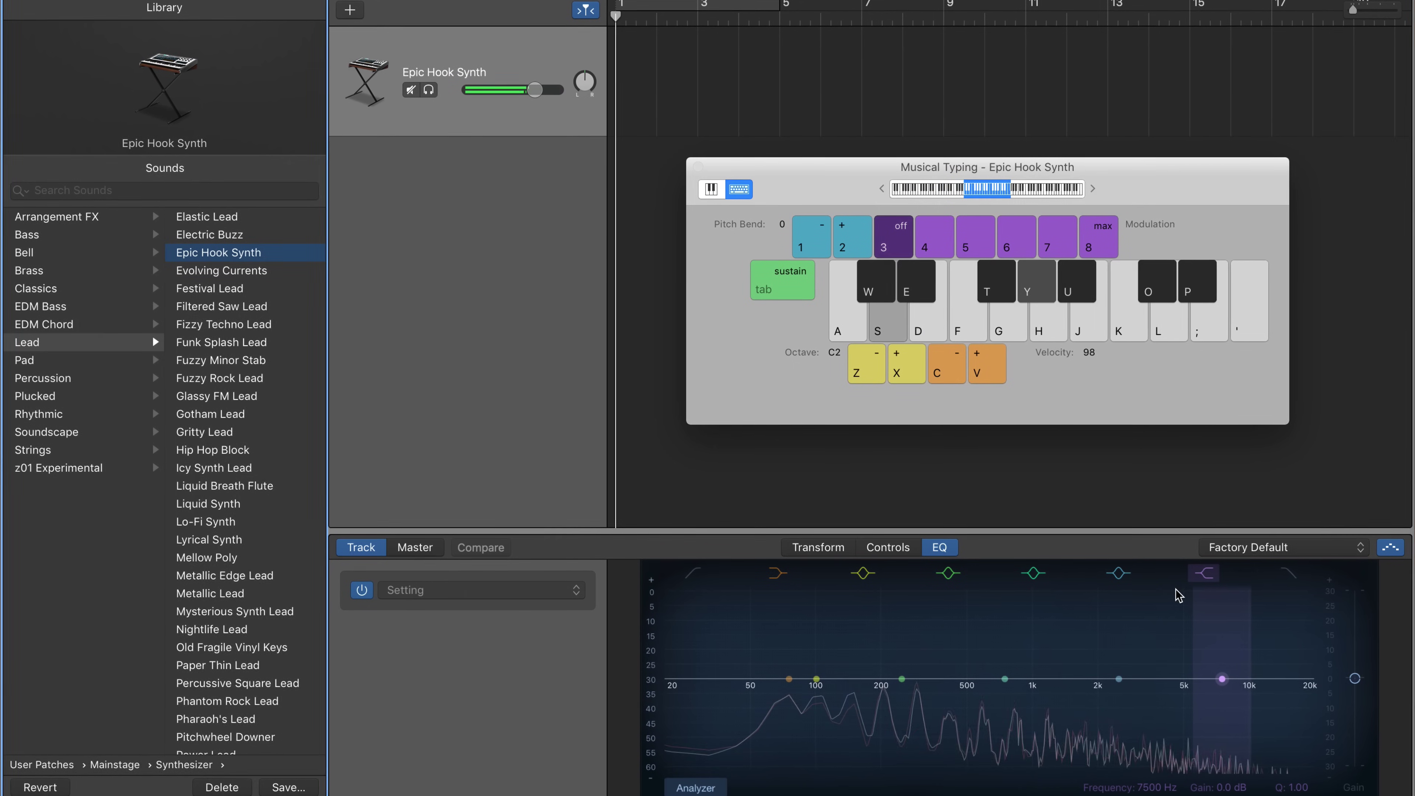
key("g")
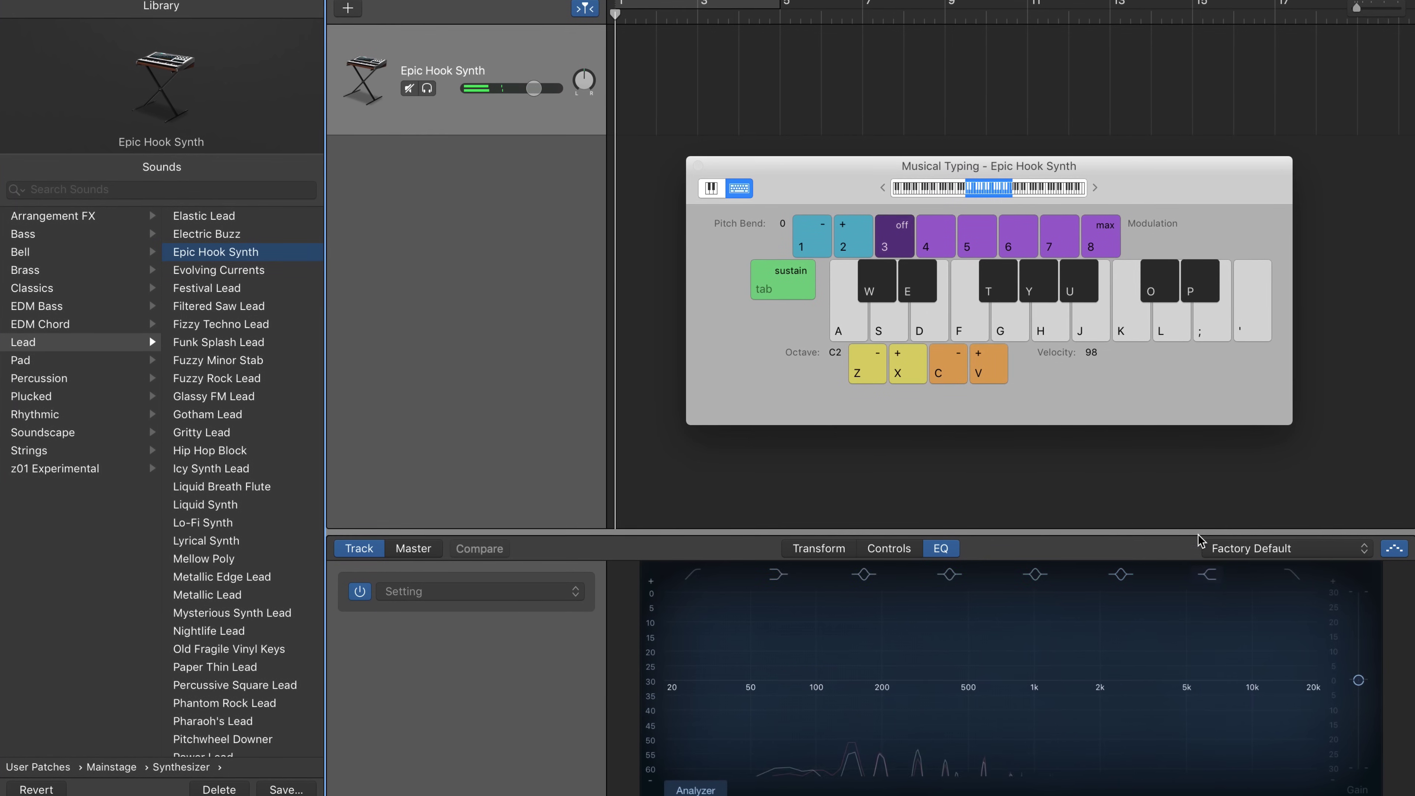
Choose a different arpeggiator note order and play S, F, ; and ' to hear it.
left_click(1226, 548)
mouse_move(1234, 574)
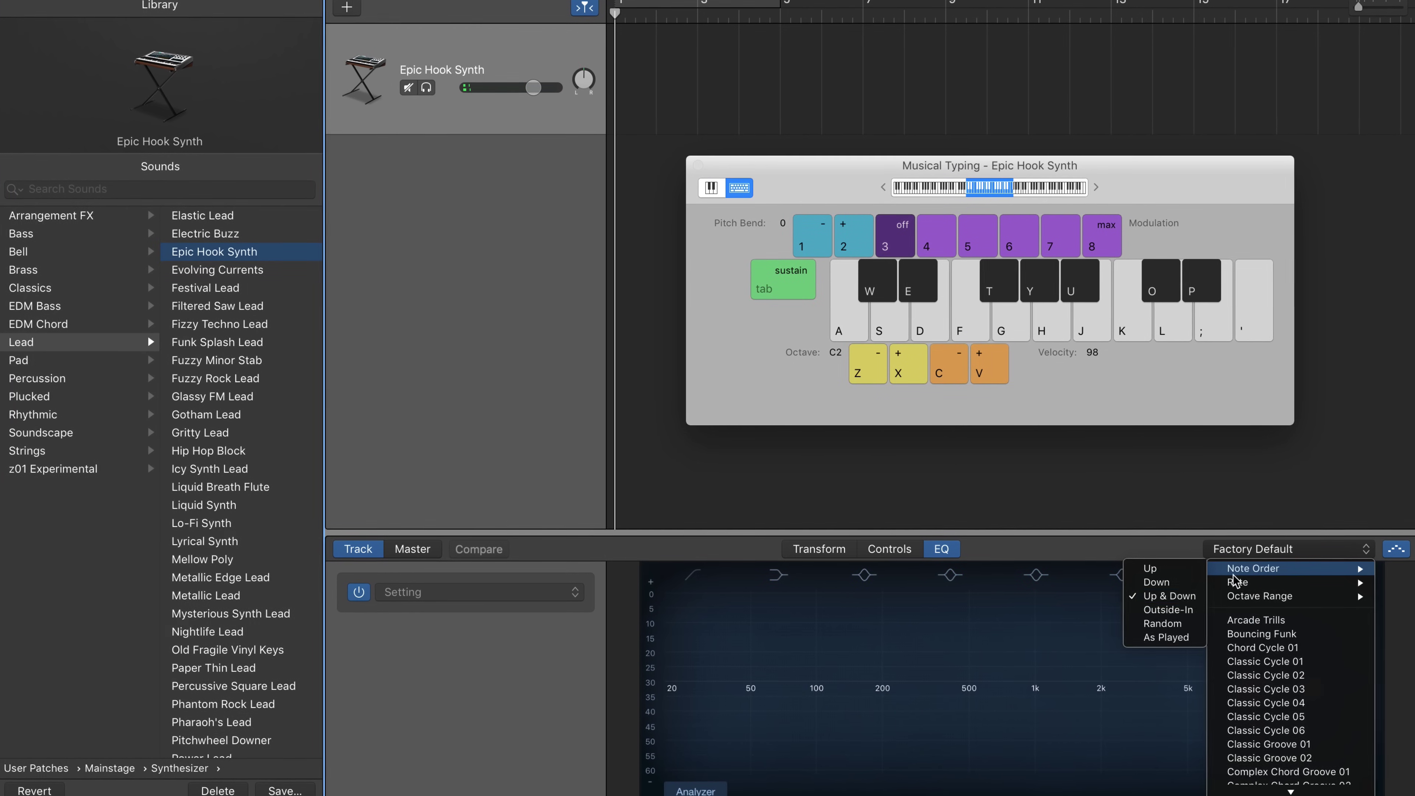
left_click(1170, 610)
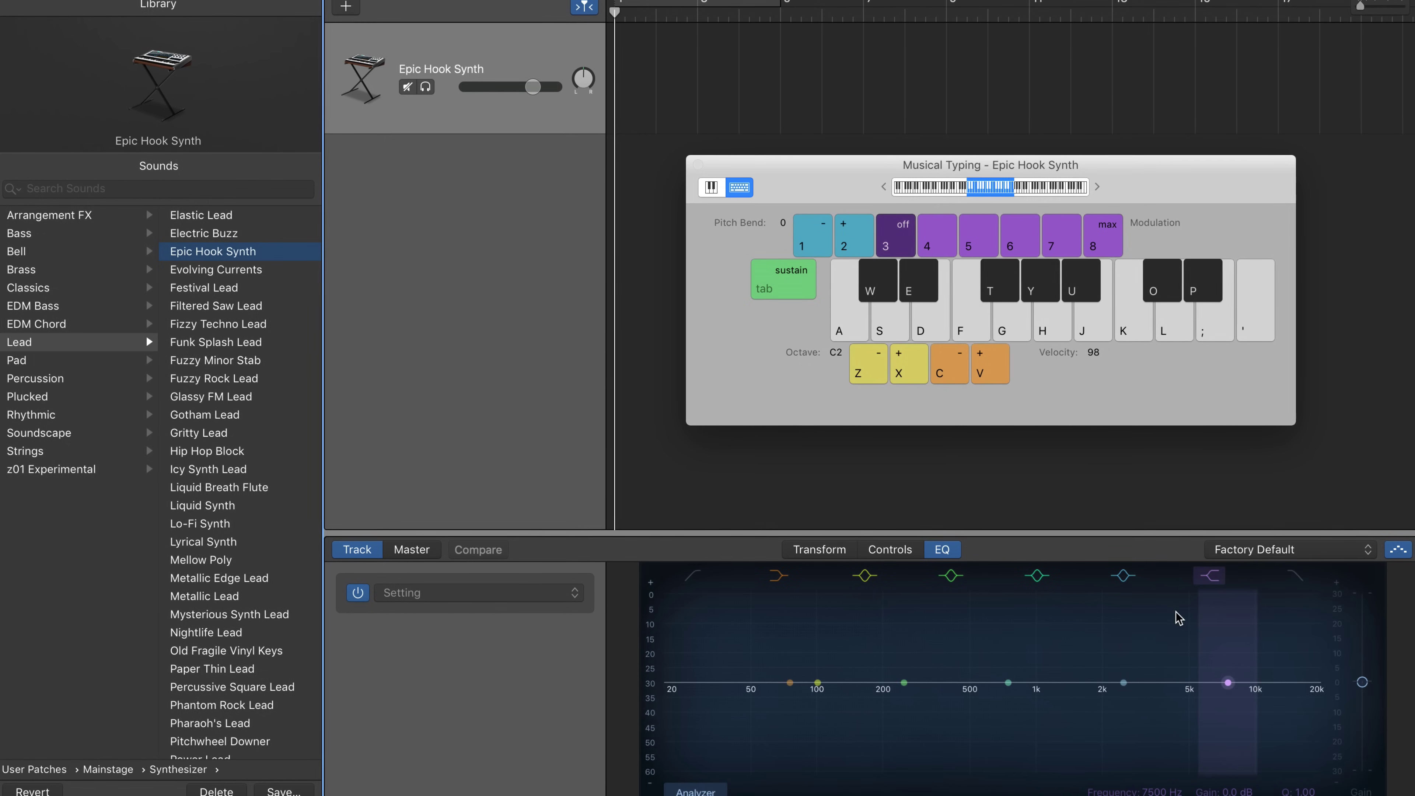
key("s")
key("f")
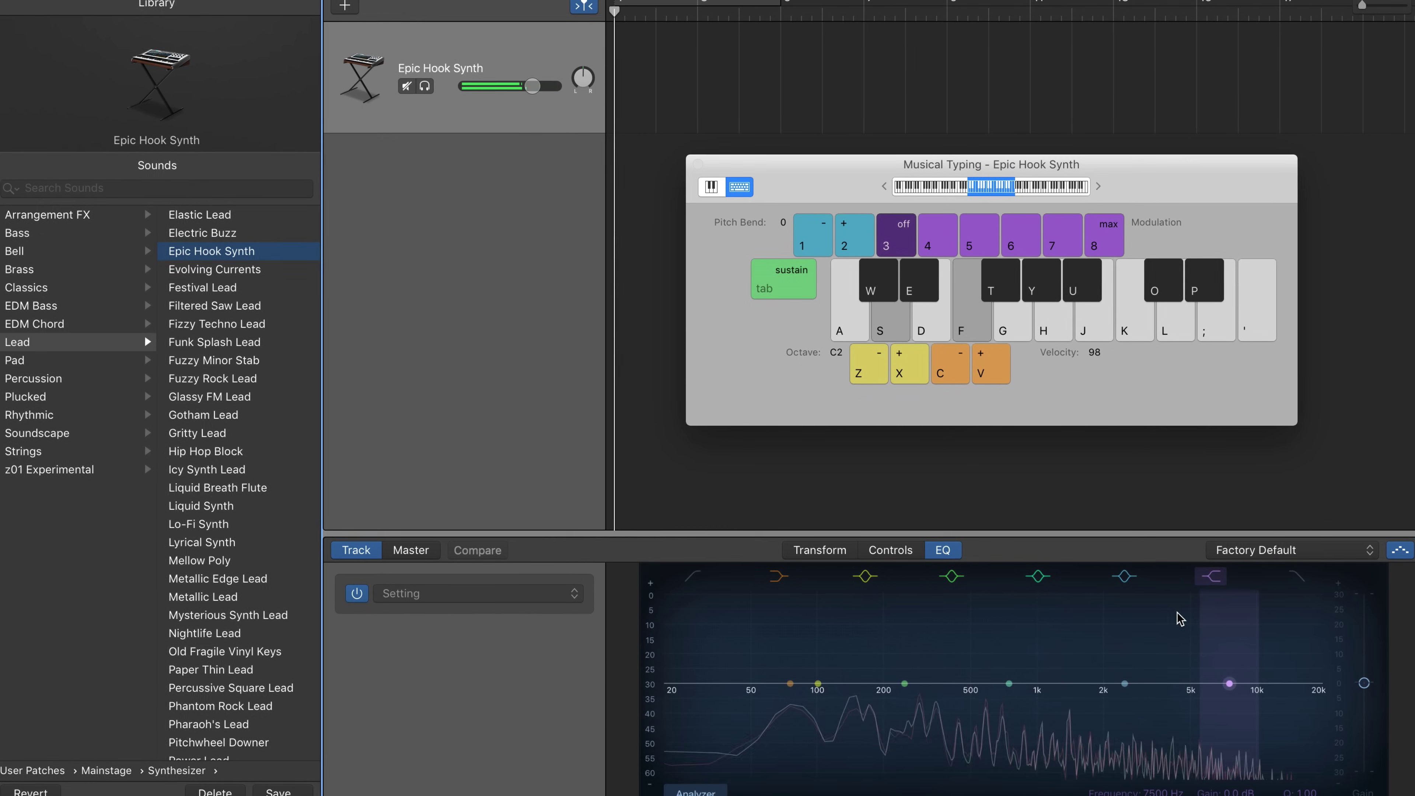
key("f")
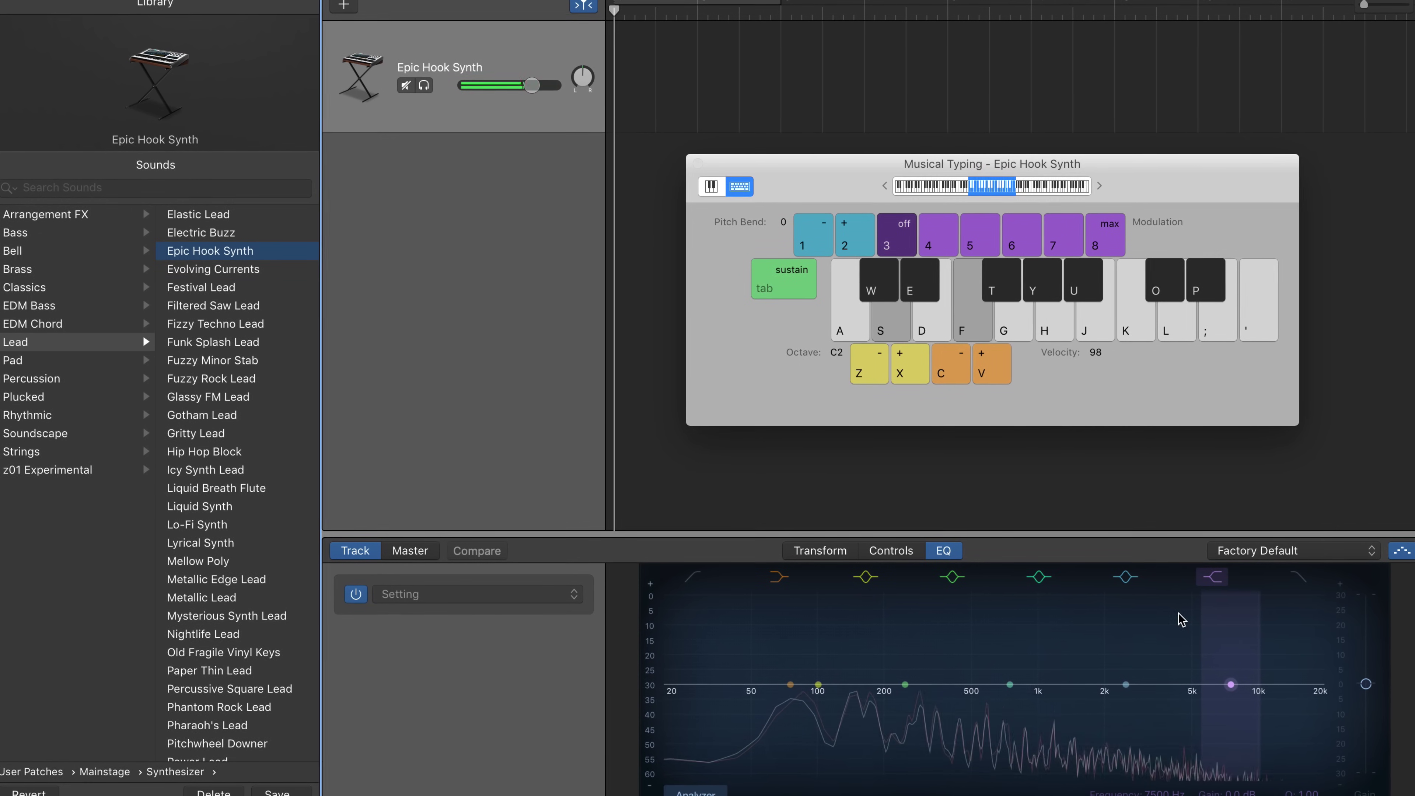
key("semicolon")
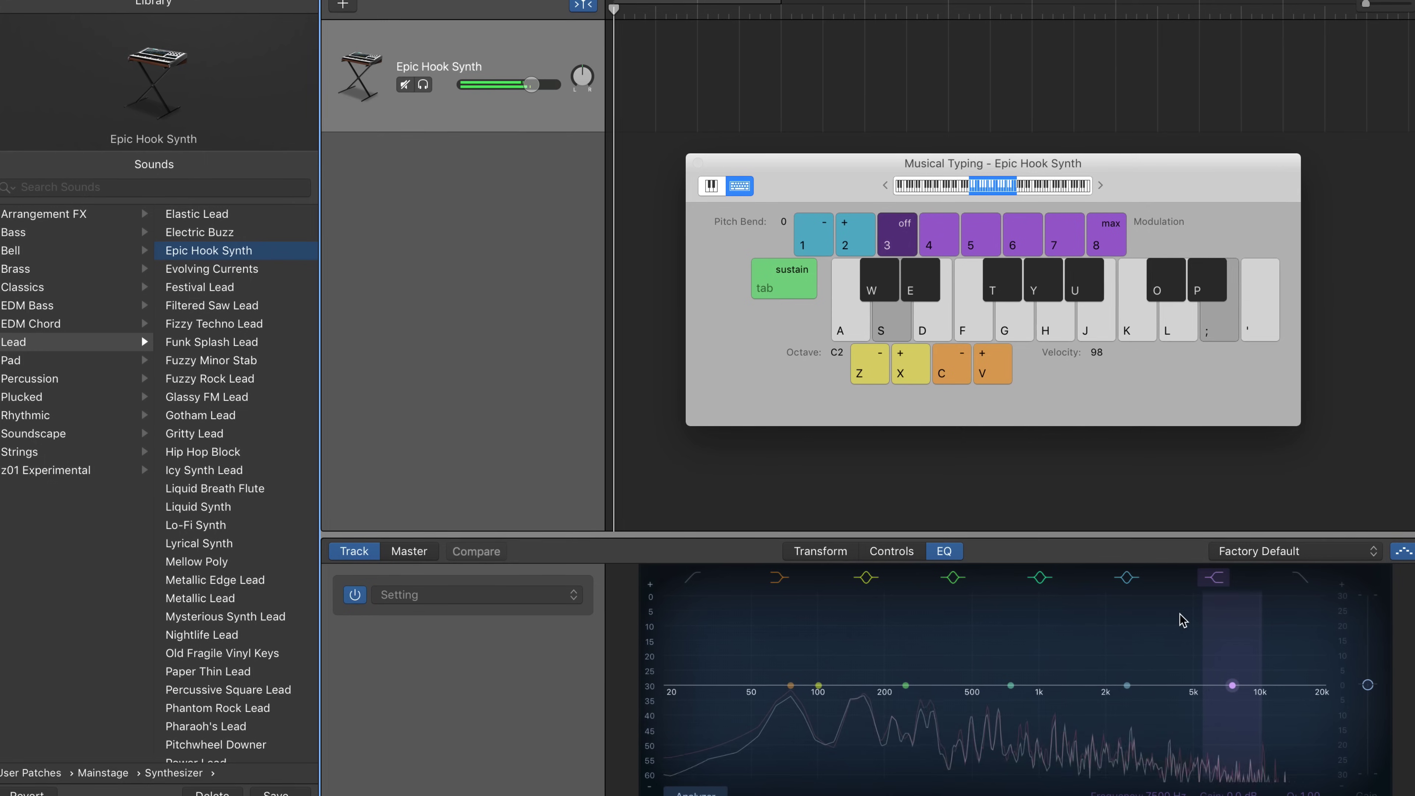
key("apostrophe")
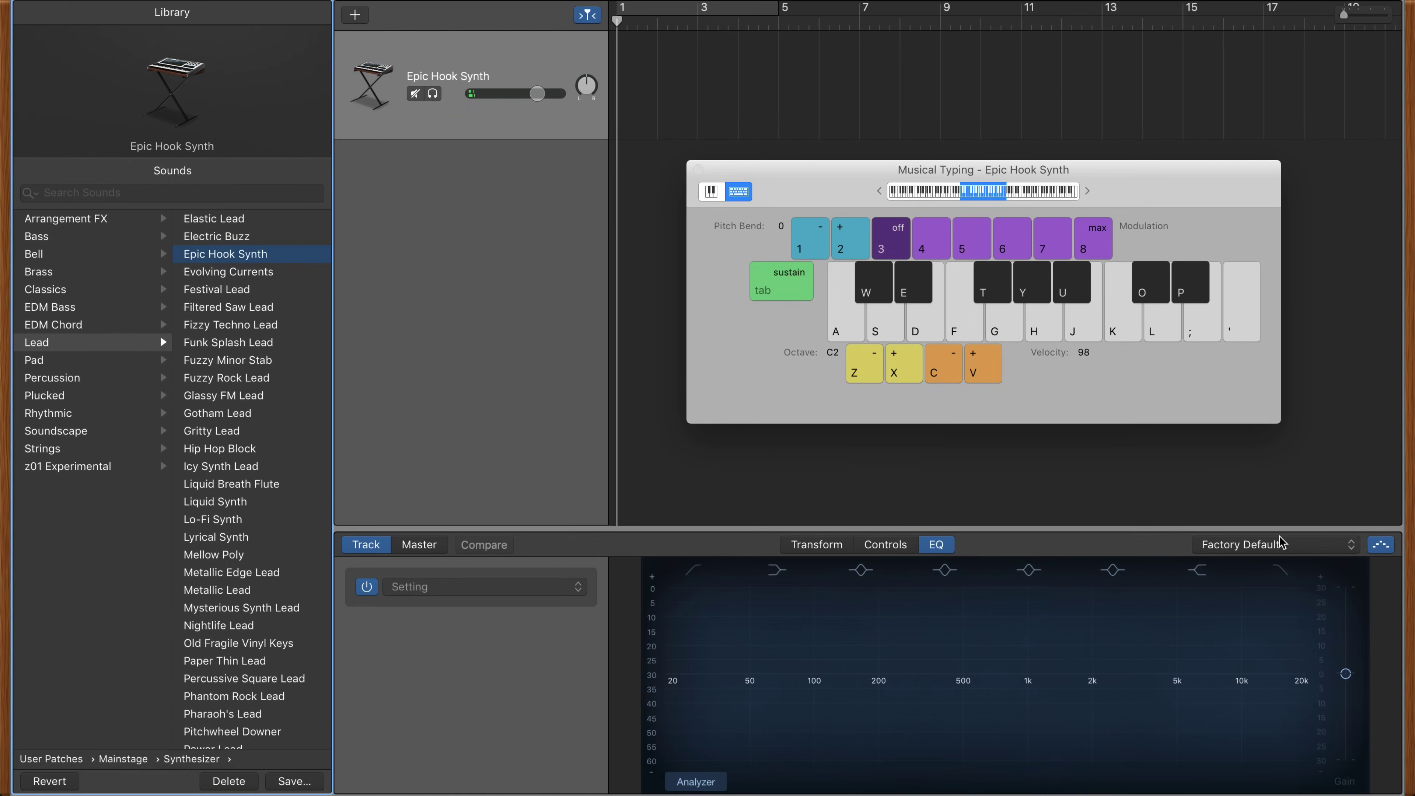
Set the arpeggiator rate to 1/2 and build a chord from F, K, ; and '.
left_click(1280, 543)
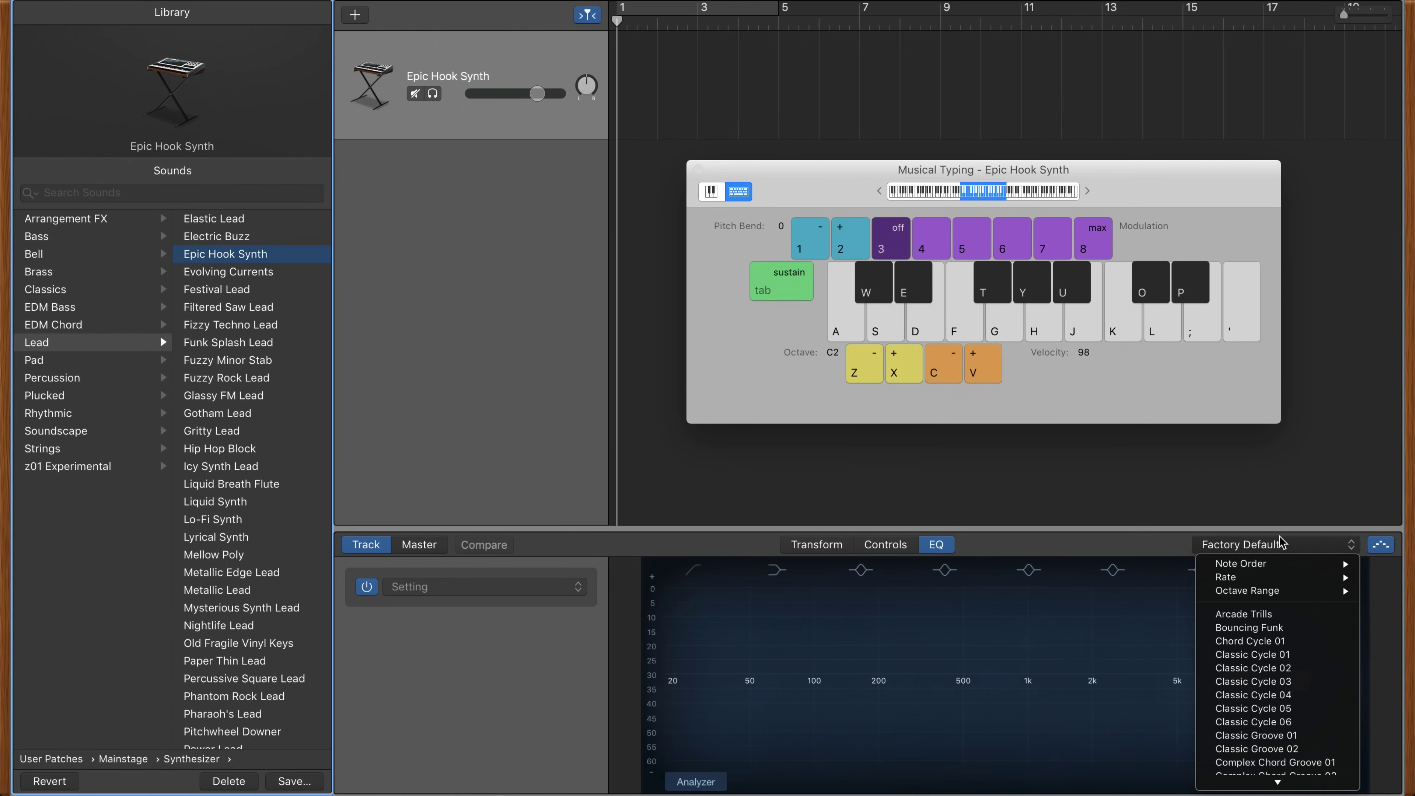
mouse_move(1284, 580)
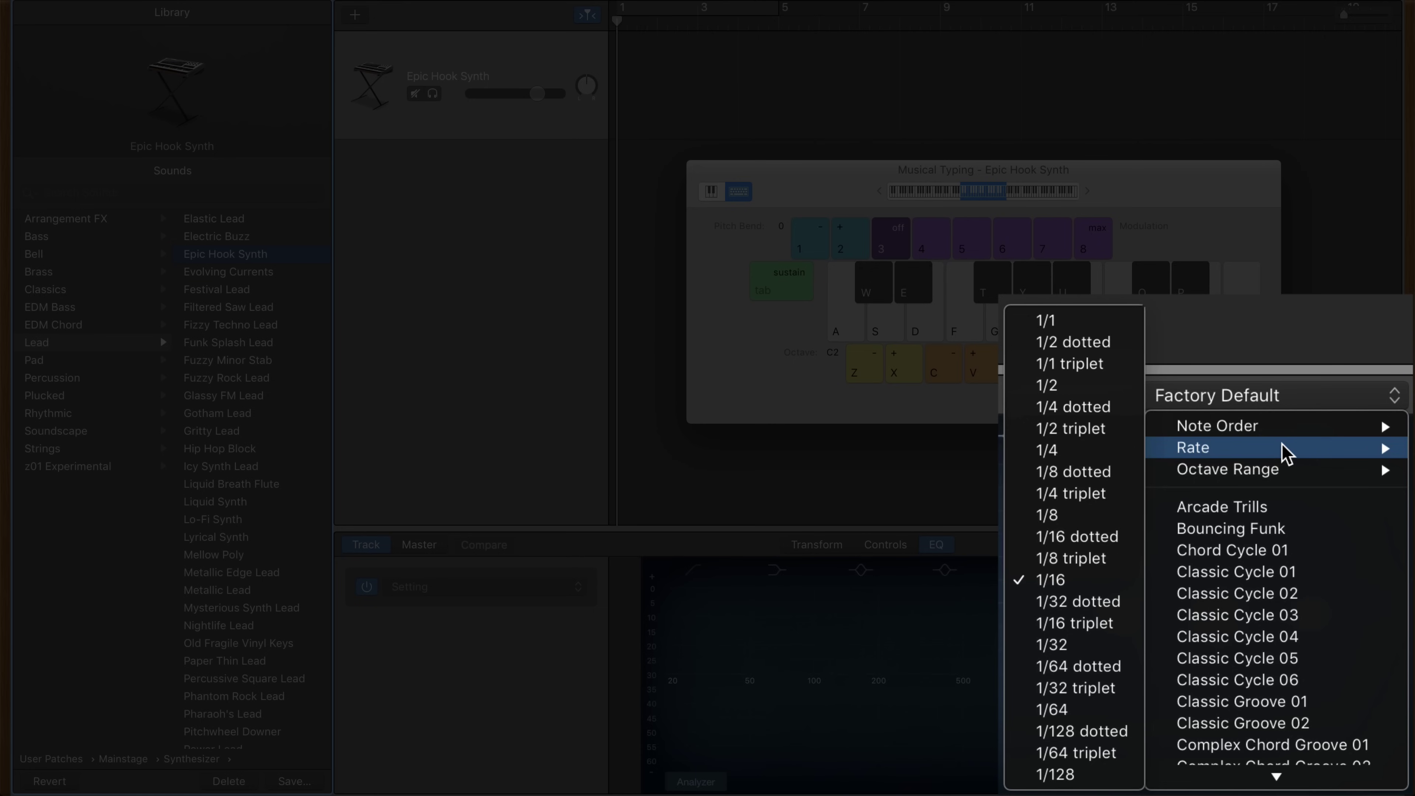
left_click(1078, 385)
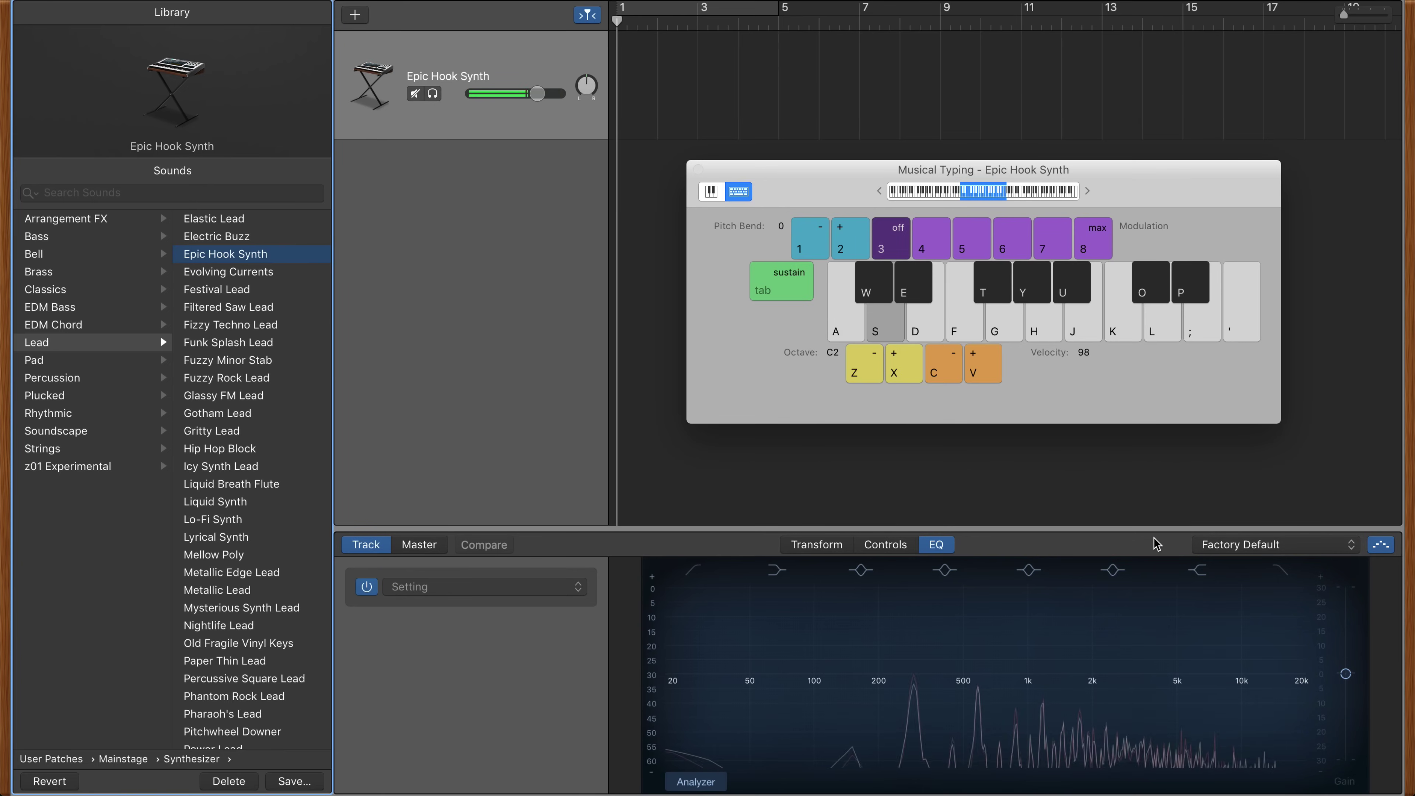
key("f")
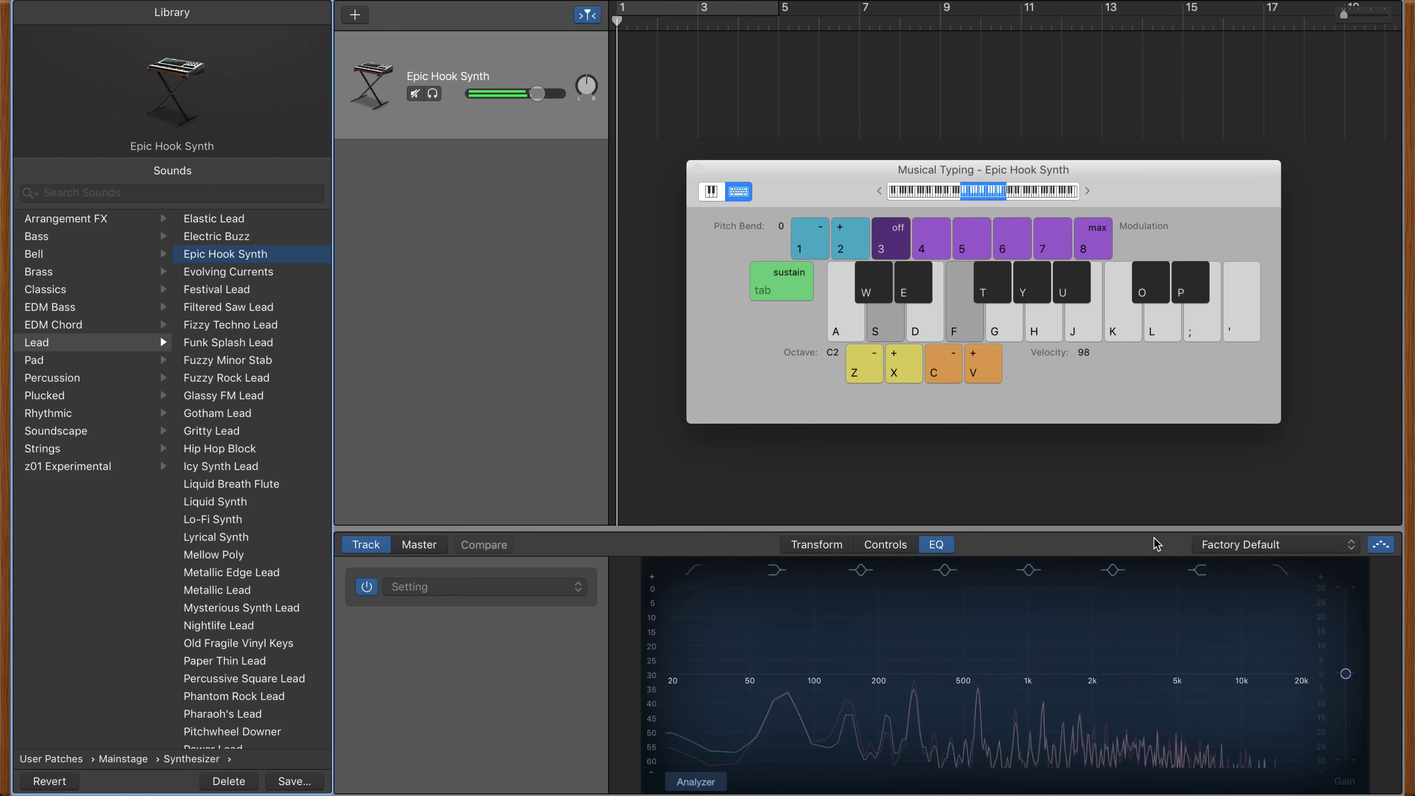
key("k")
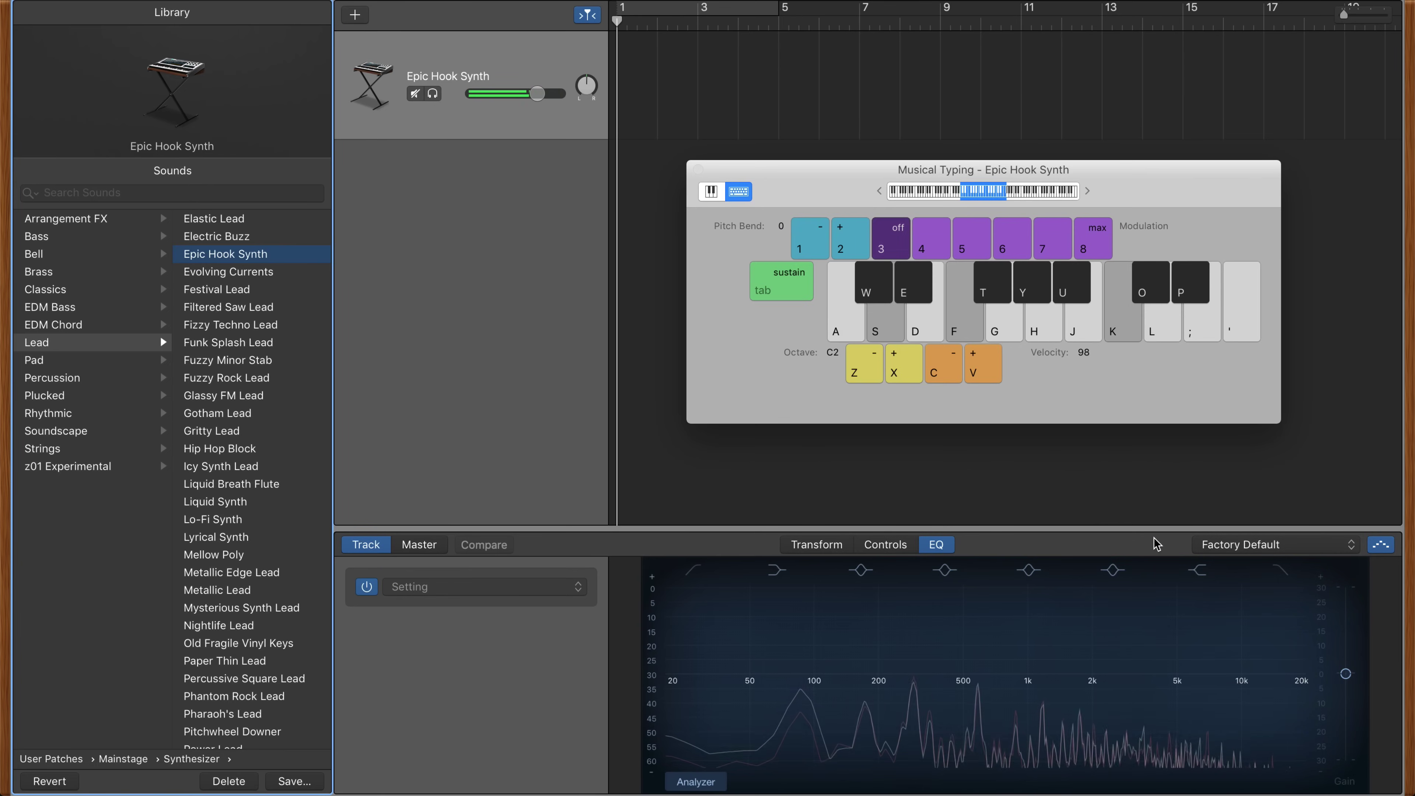
key("semicolon")
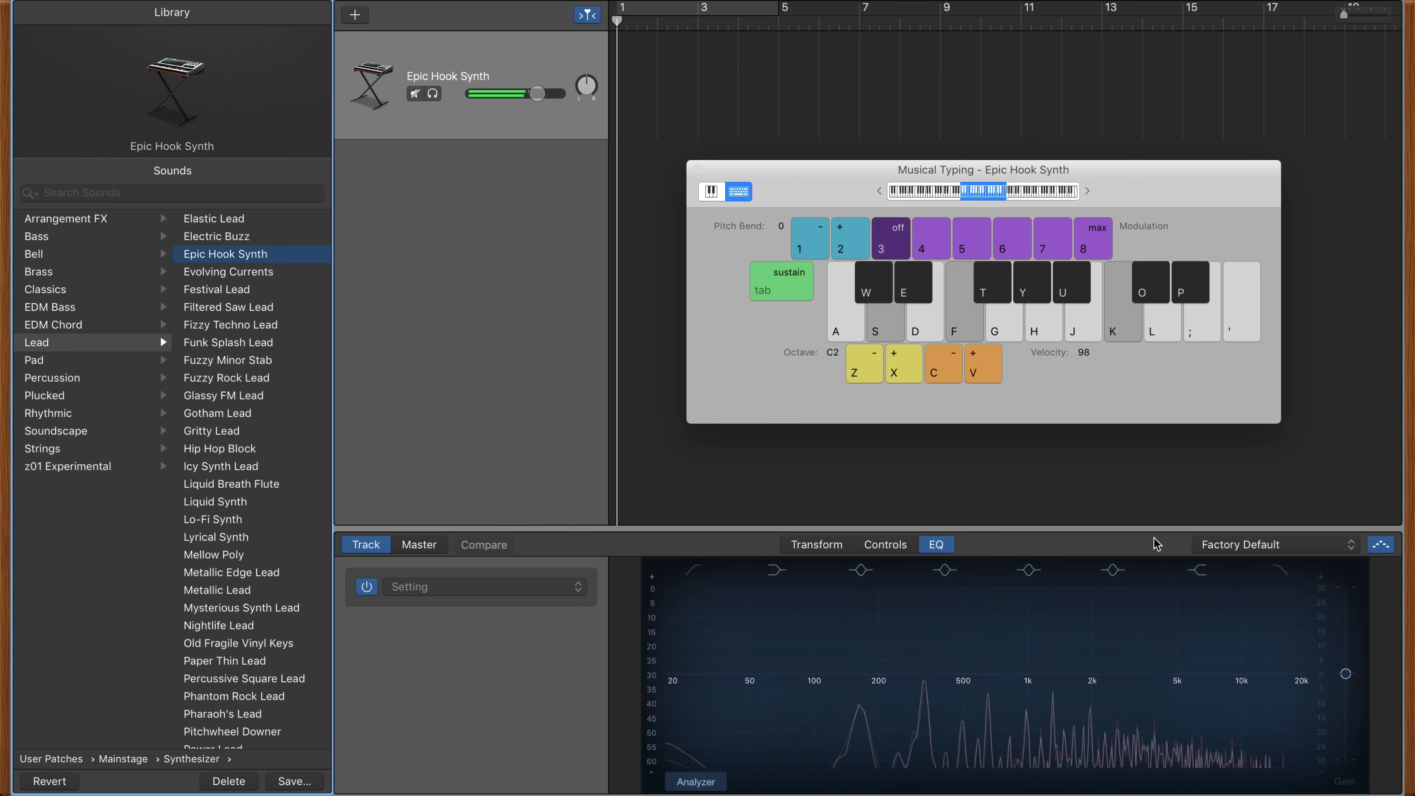
key("apostrophe")
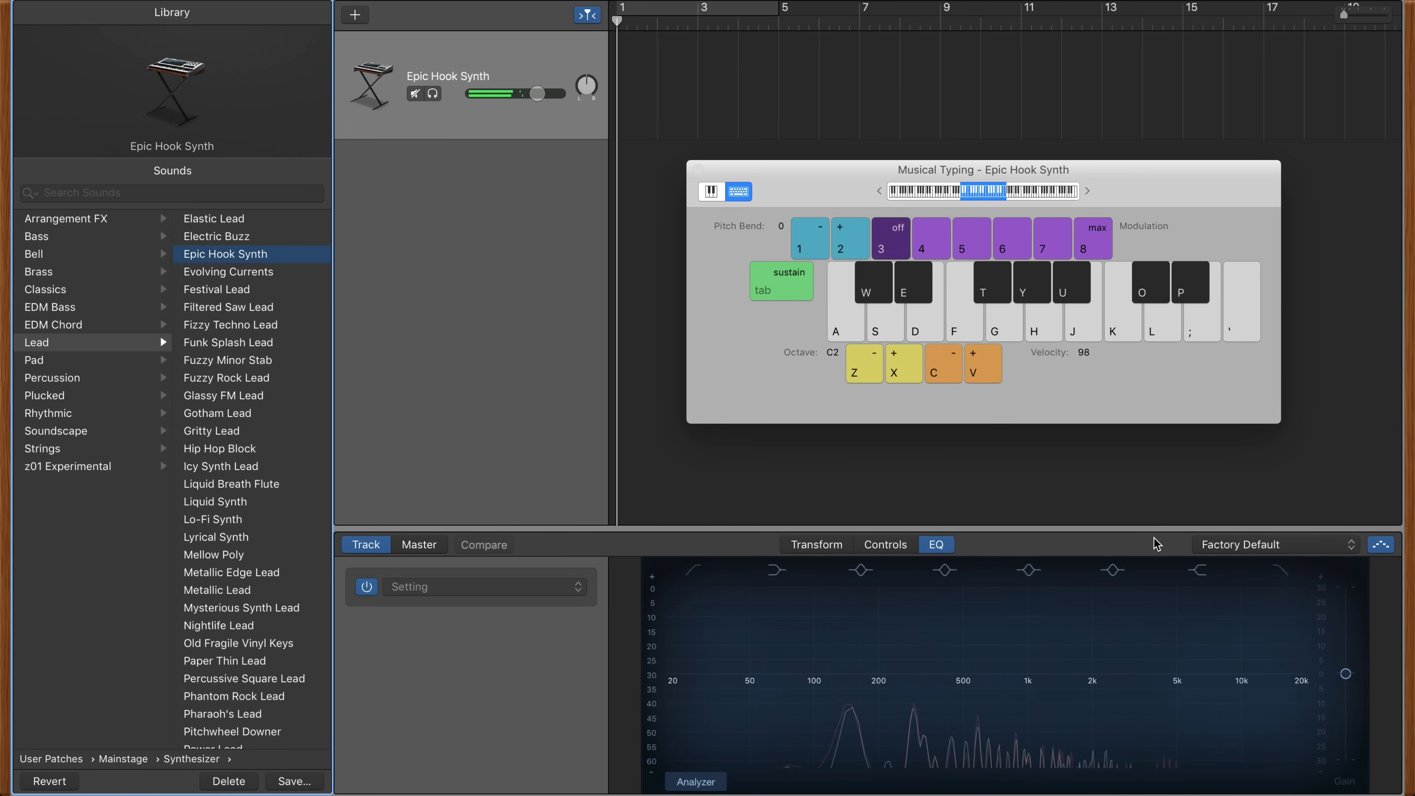
Change the arpeggiator rate to 1/64 and play S with F, G and Y.
left_click(1279, 544)
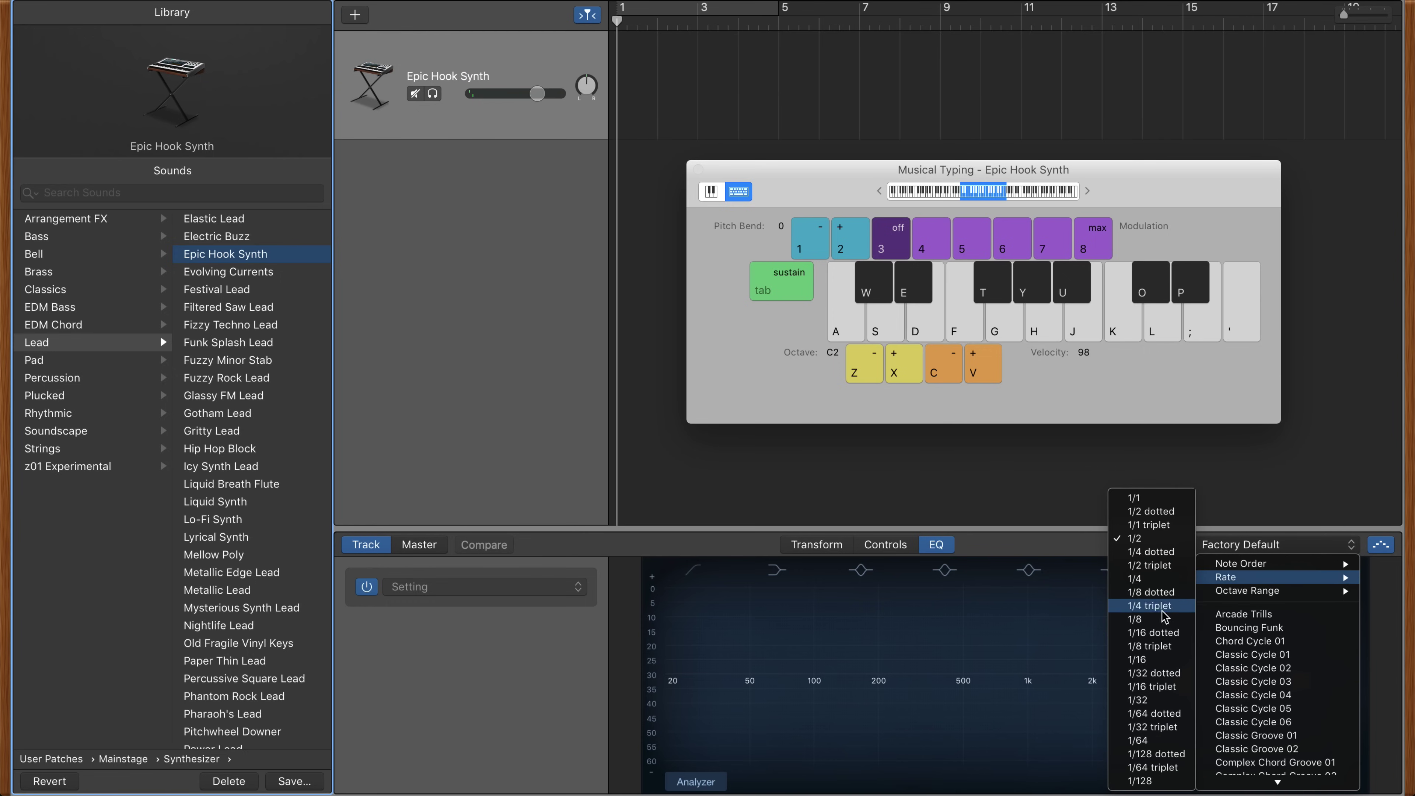
left_click(1140, 740)
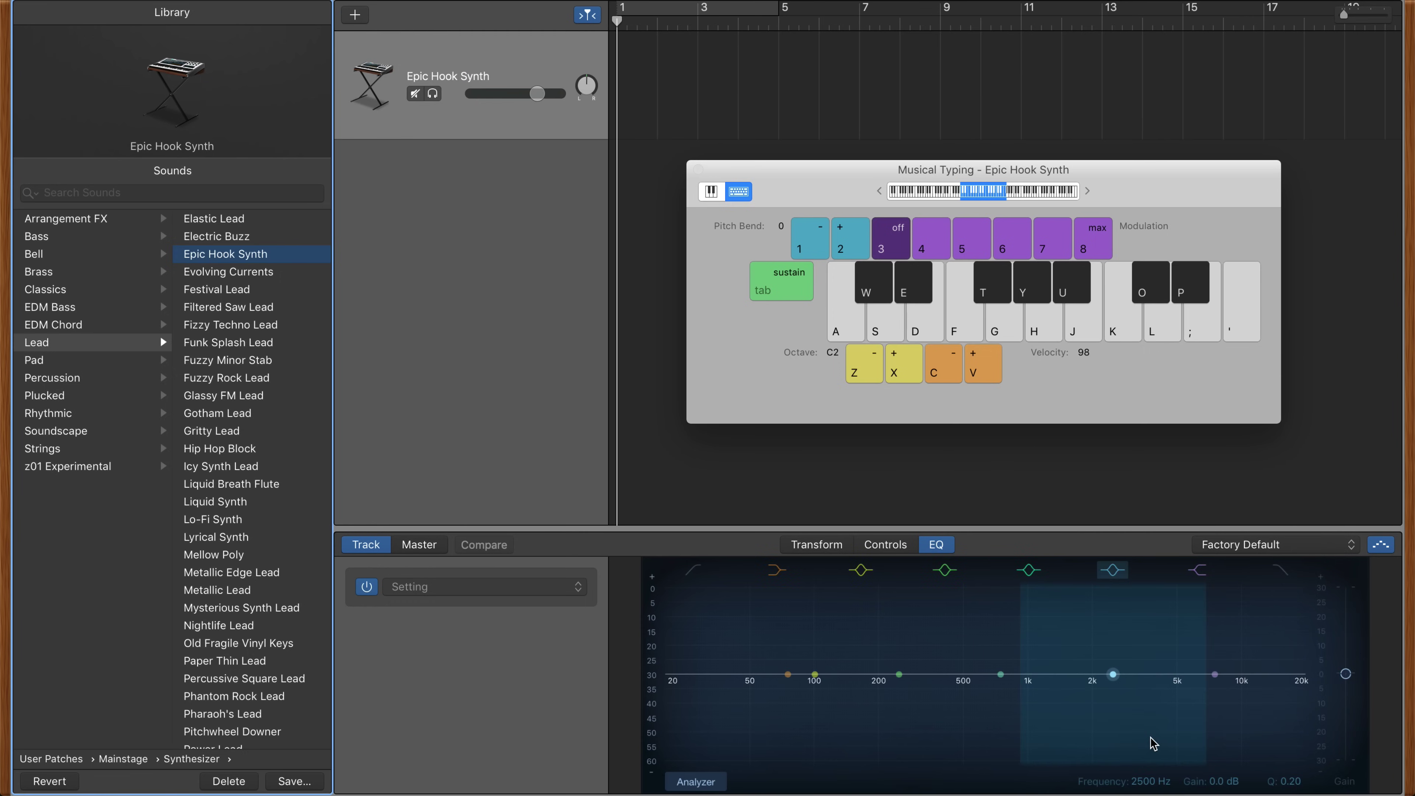
key("s")
key("s")
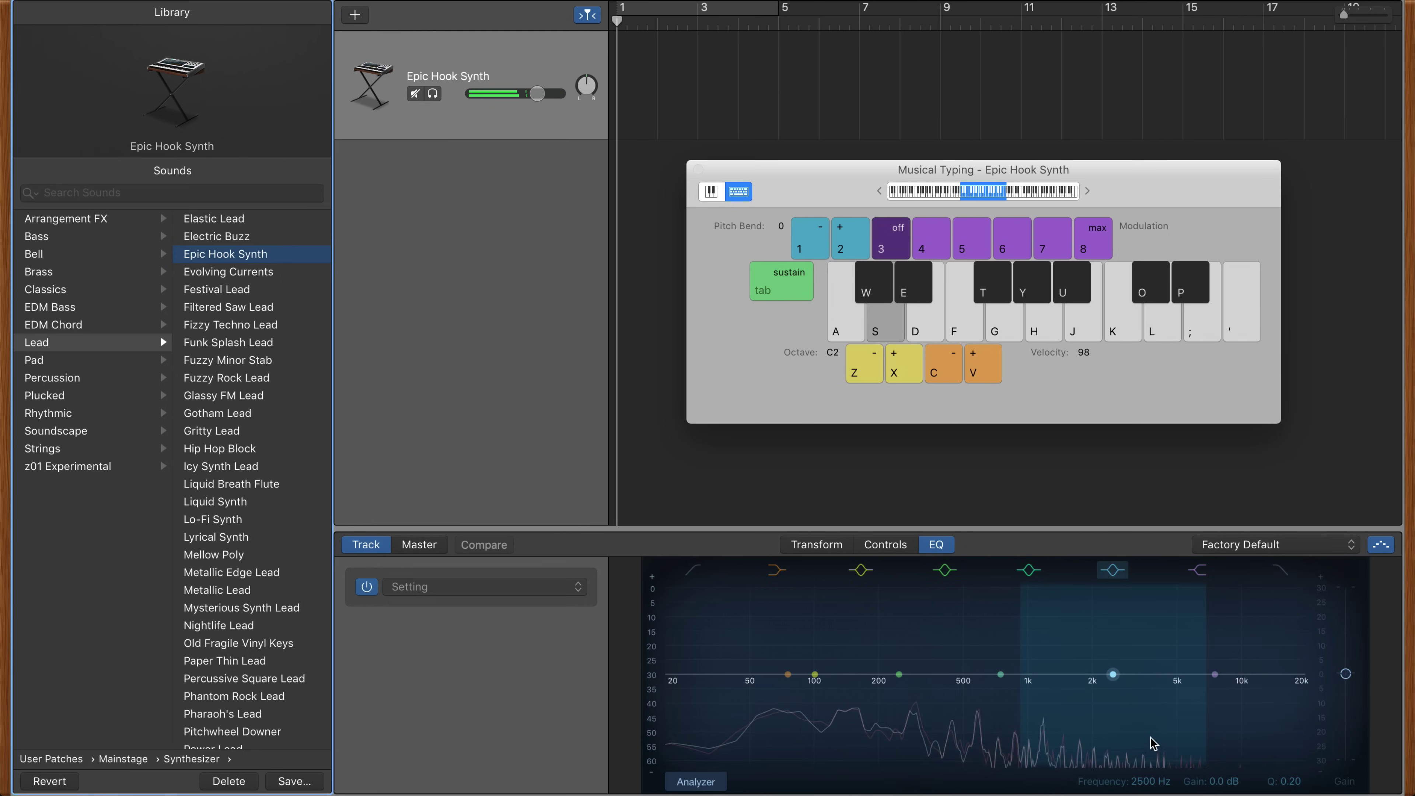
key("f")
key("s")
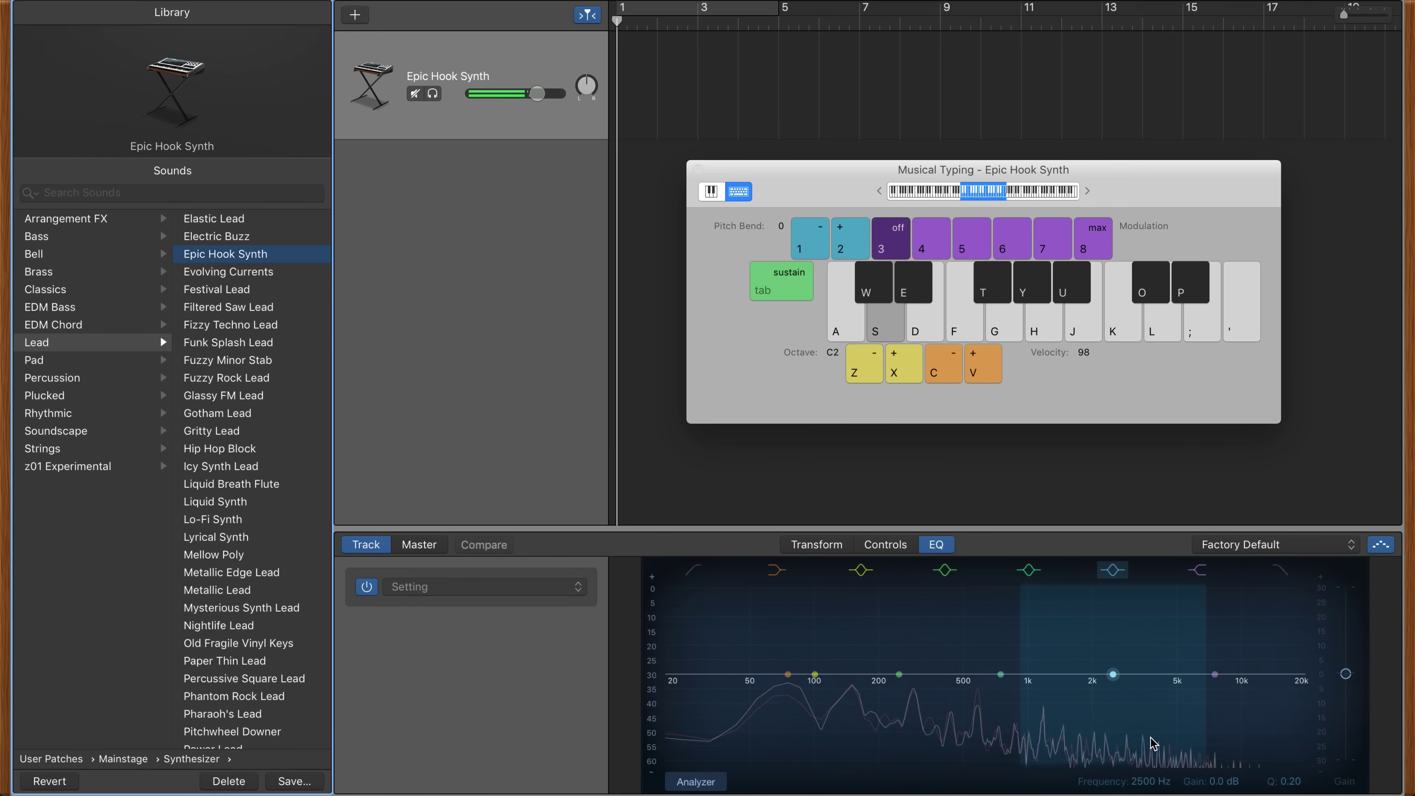
key("s")
key("f")
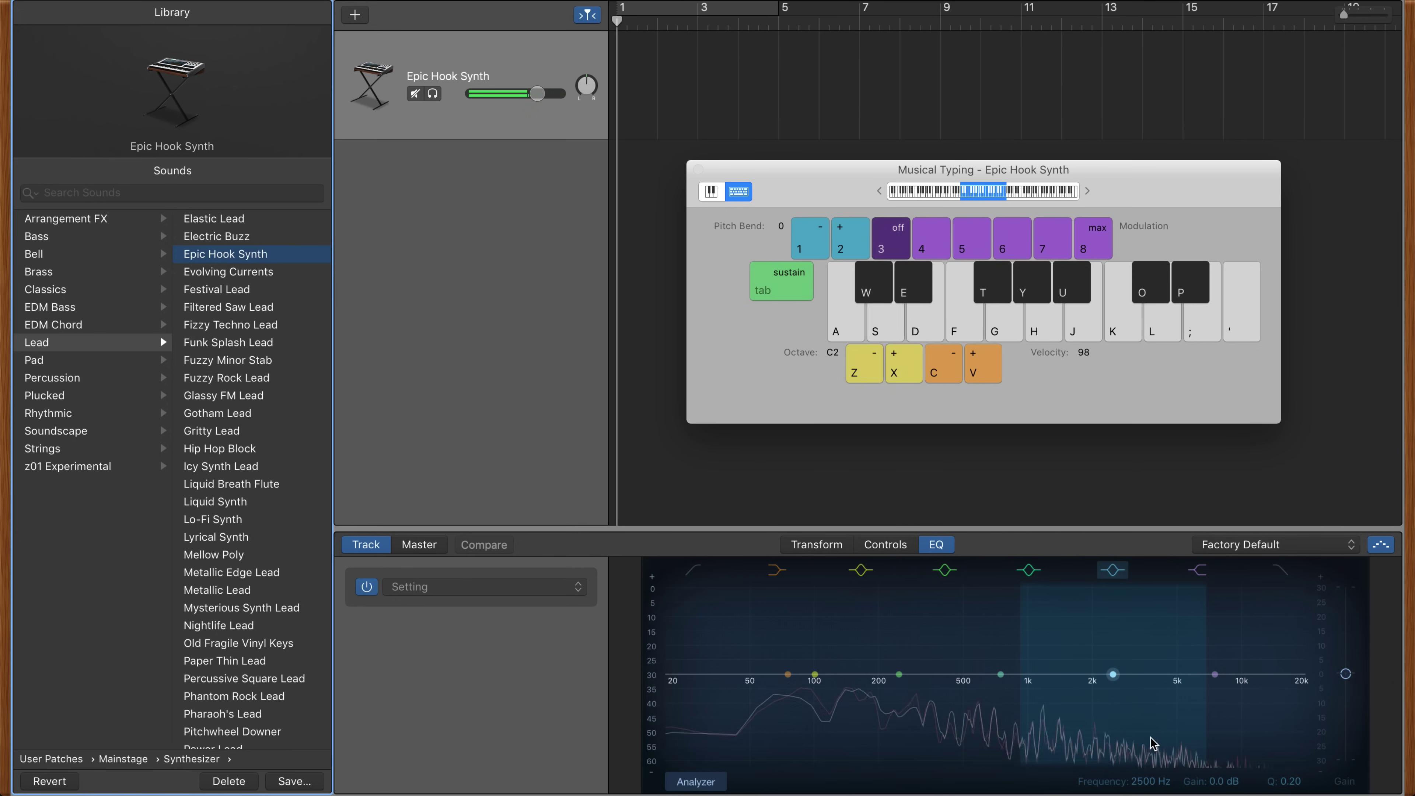
key("s")
key("g")
key("s")
key("y")
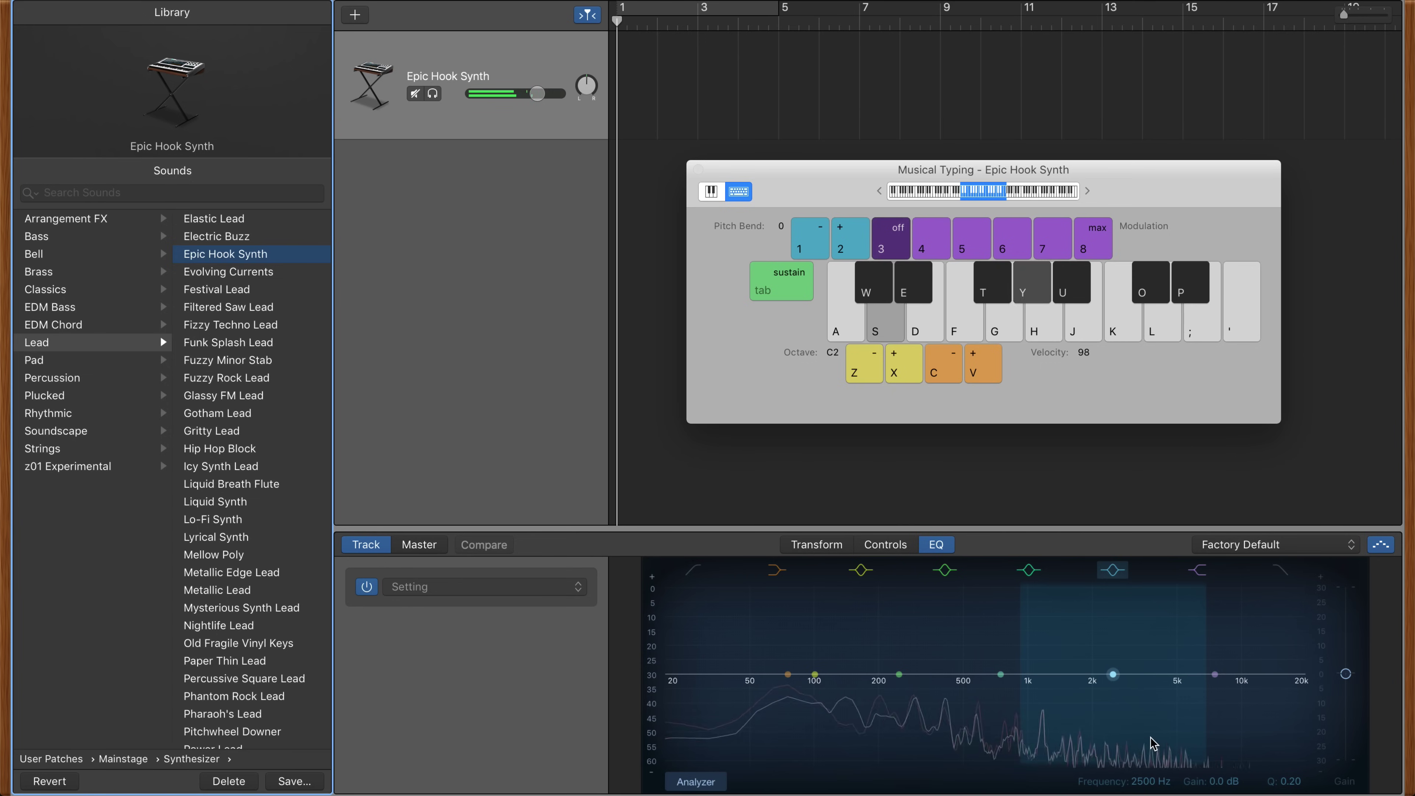
key("g")
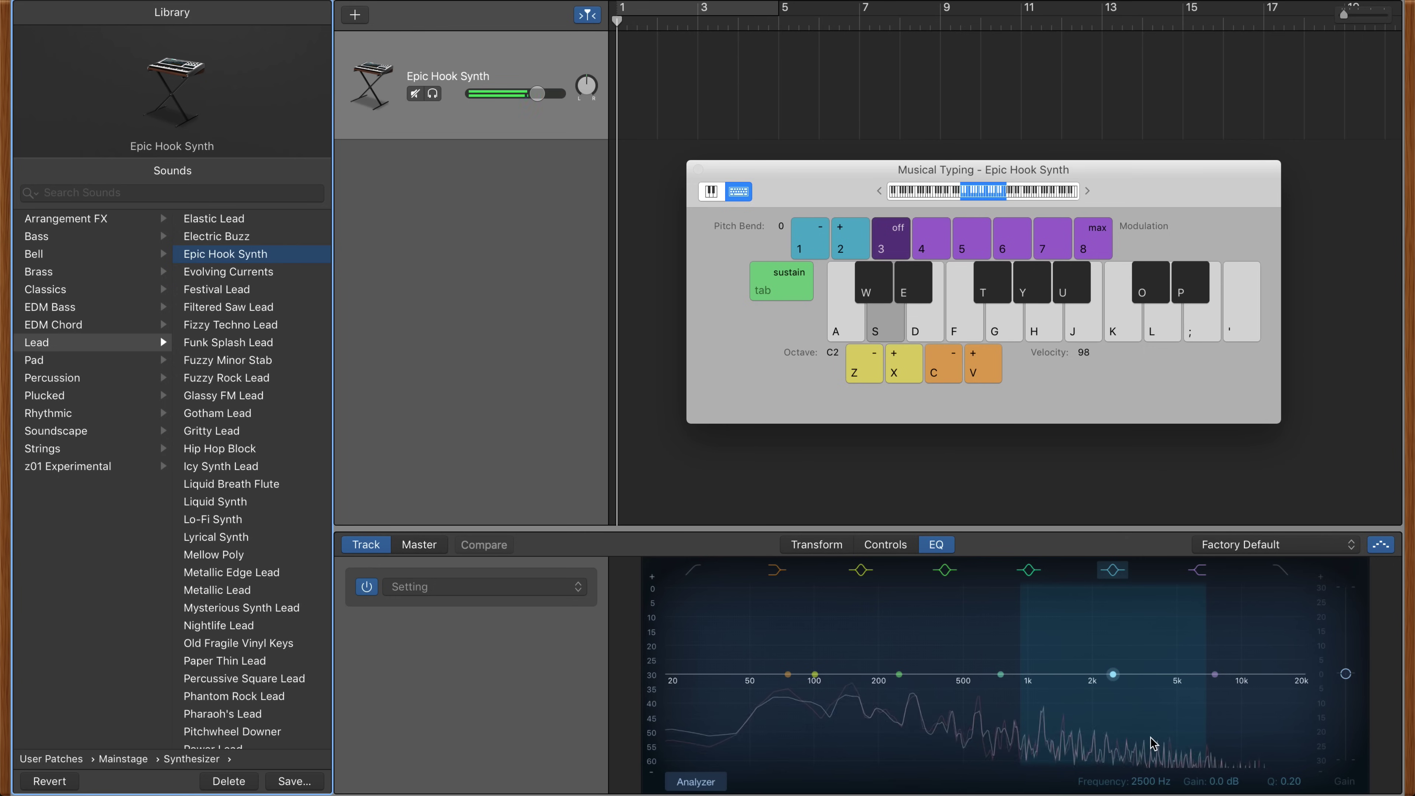
Set the arpeggiator octave range to 1 and play S.
left_click(1263, 546)
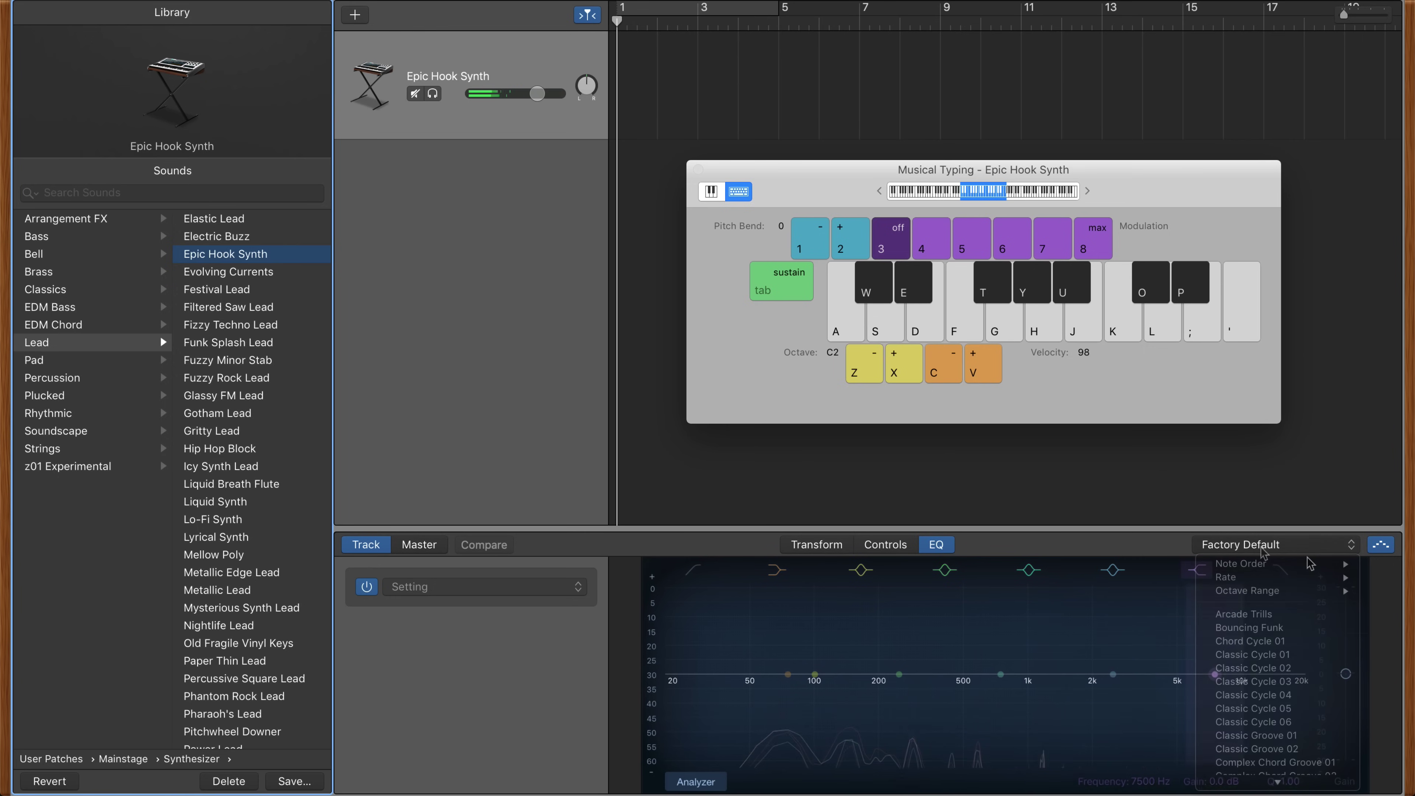
mouse_move(1279, 593)
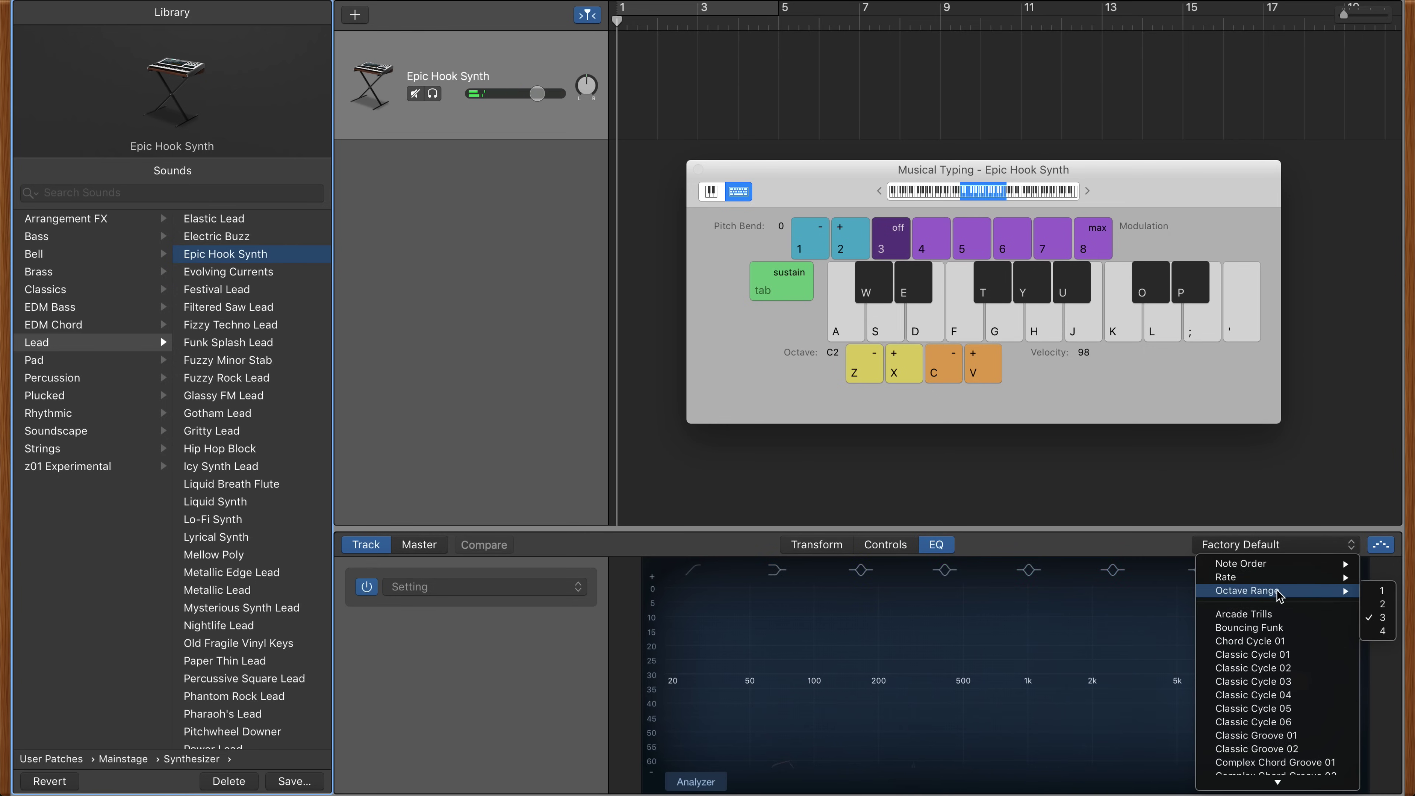
left_click(1377, 590)
key("s")
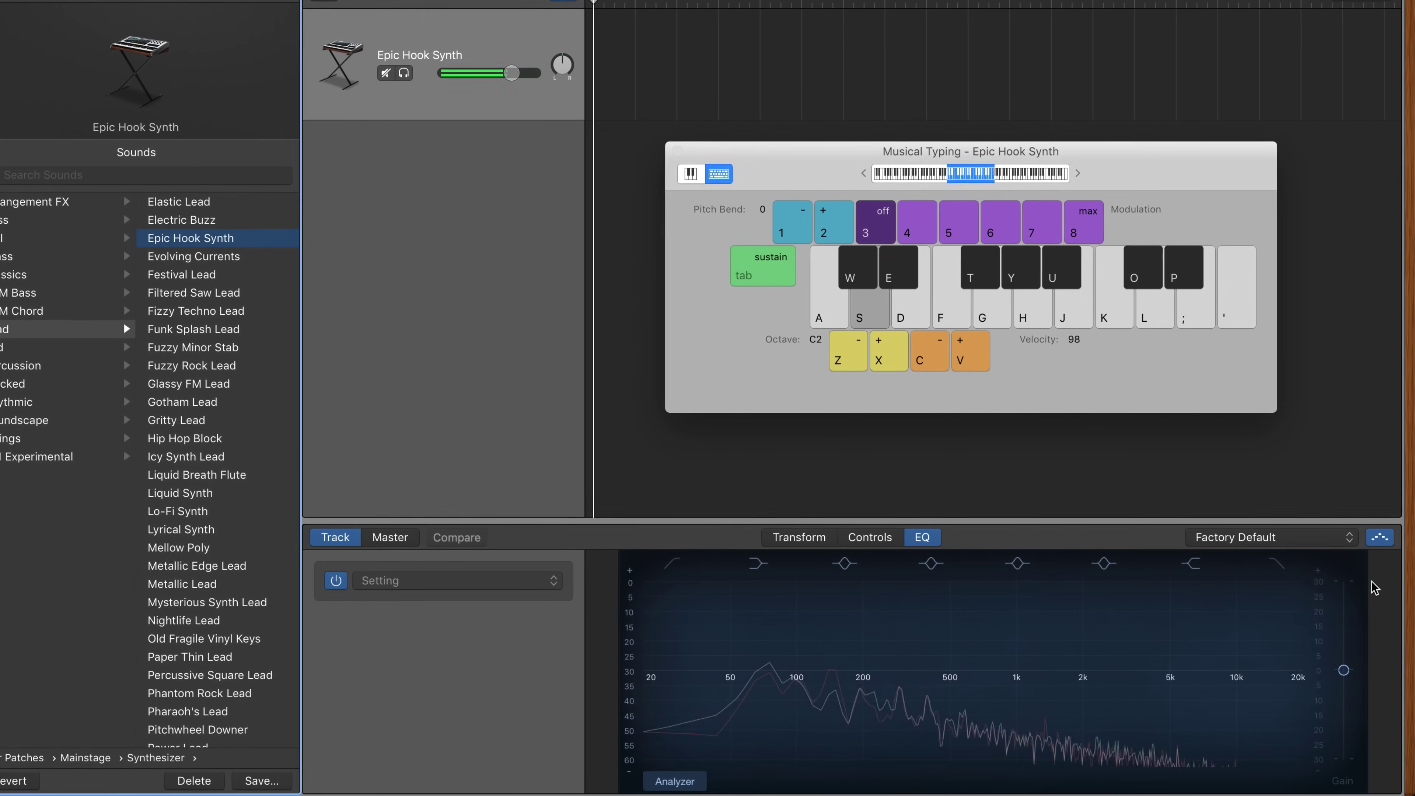
Widen the arpeggiator octave range to 4 and play G twice.
left_click(1299, 540)
mouse_move(1343, 581)
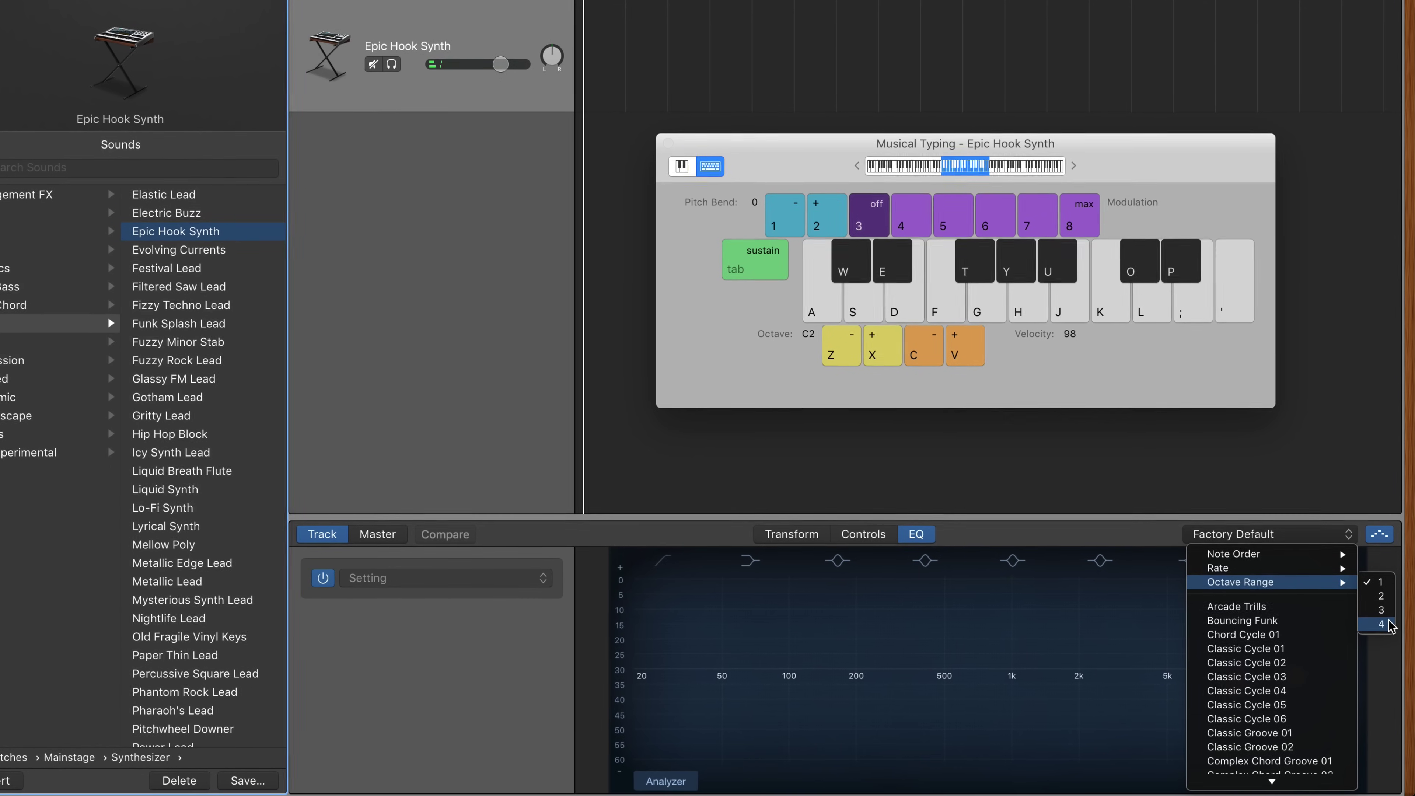
left_click(1385, 624)
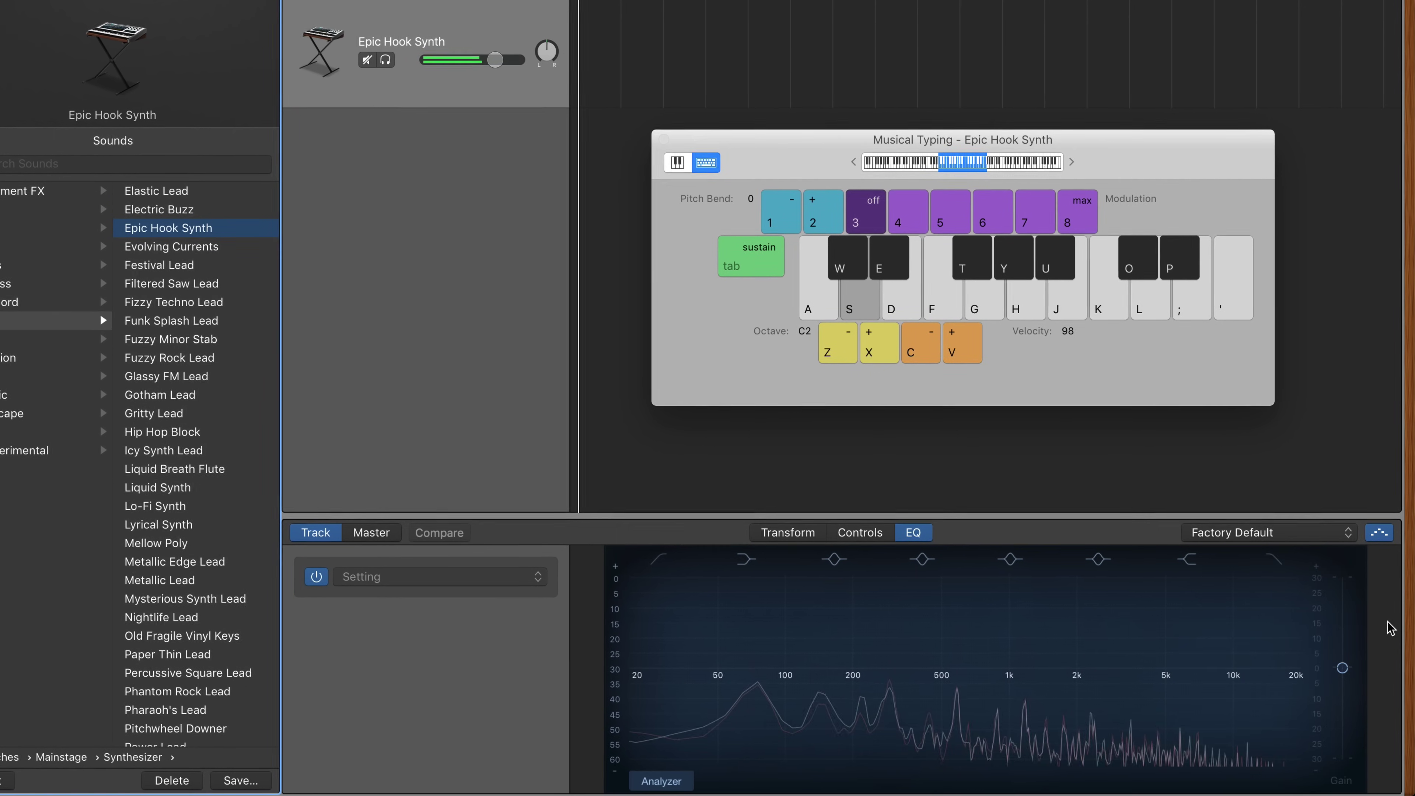
key("g")
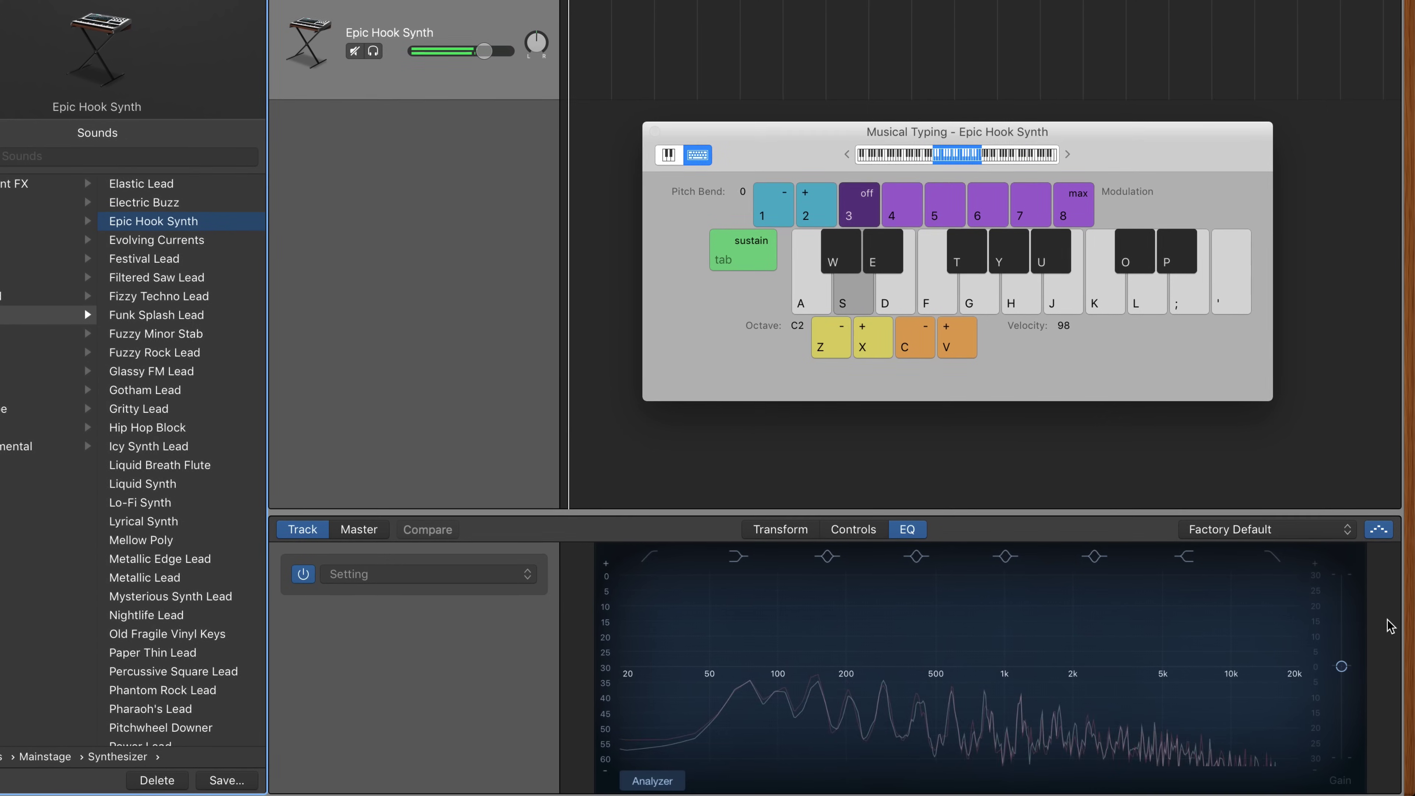
key("g")
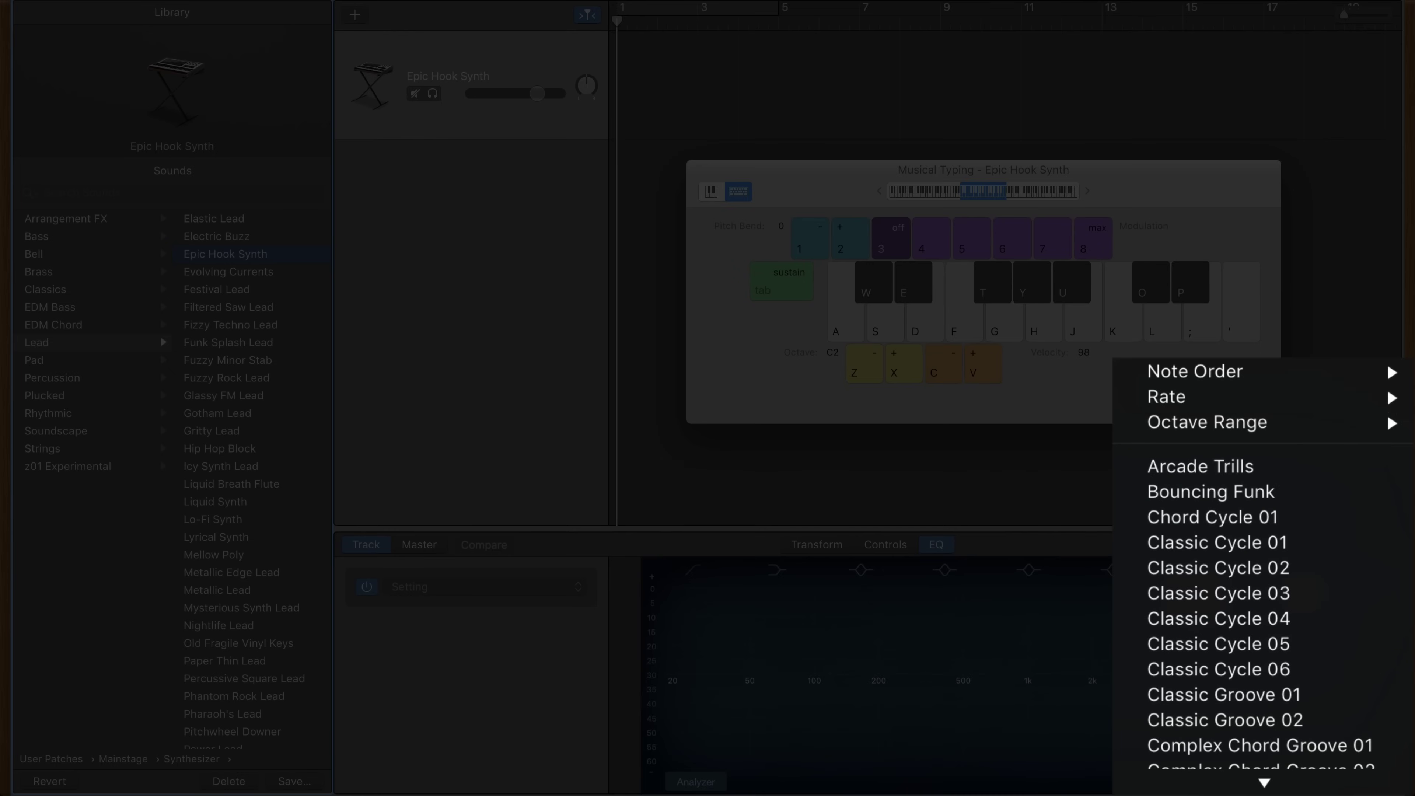
Apply the Classic Cycle 02 arpeggio pattern and play G, H, J and U.
left_click(1248, 567)
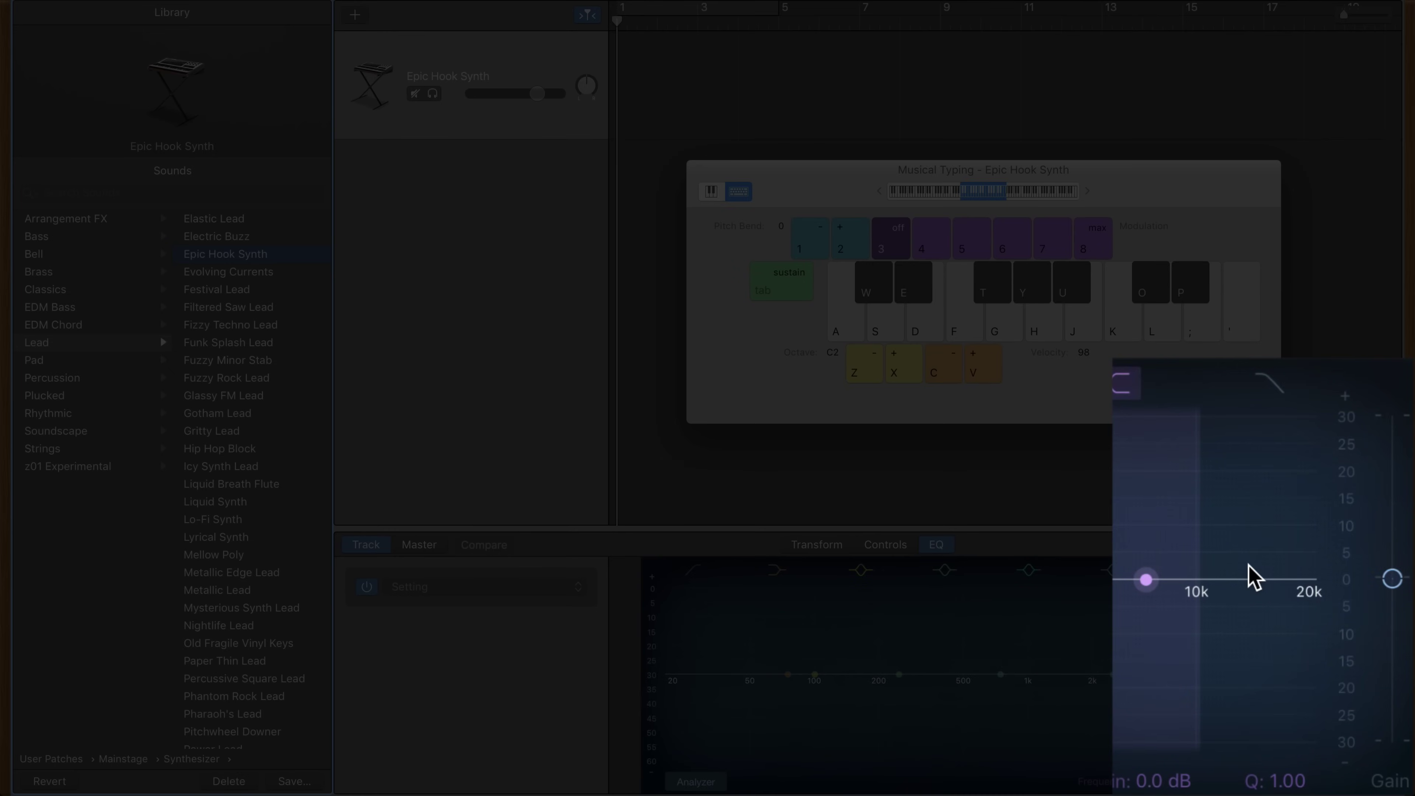
key("g")
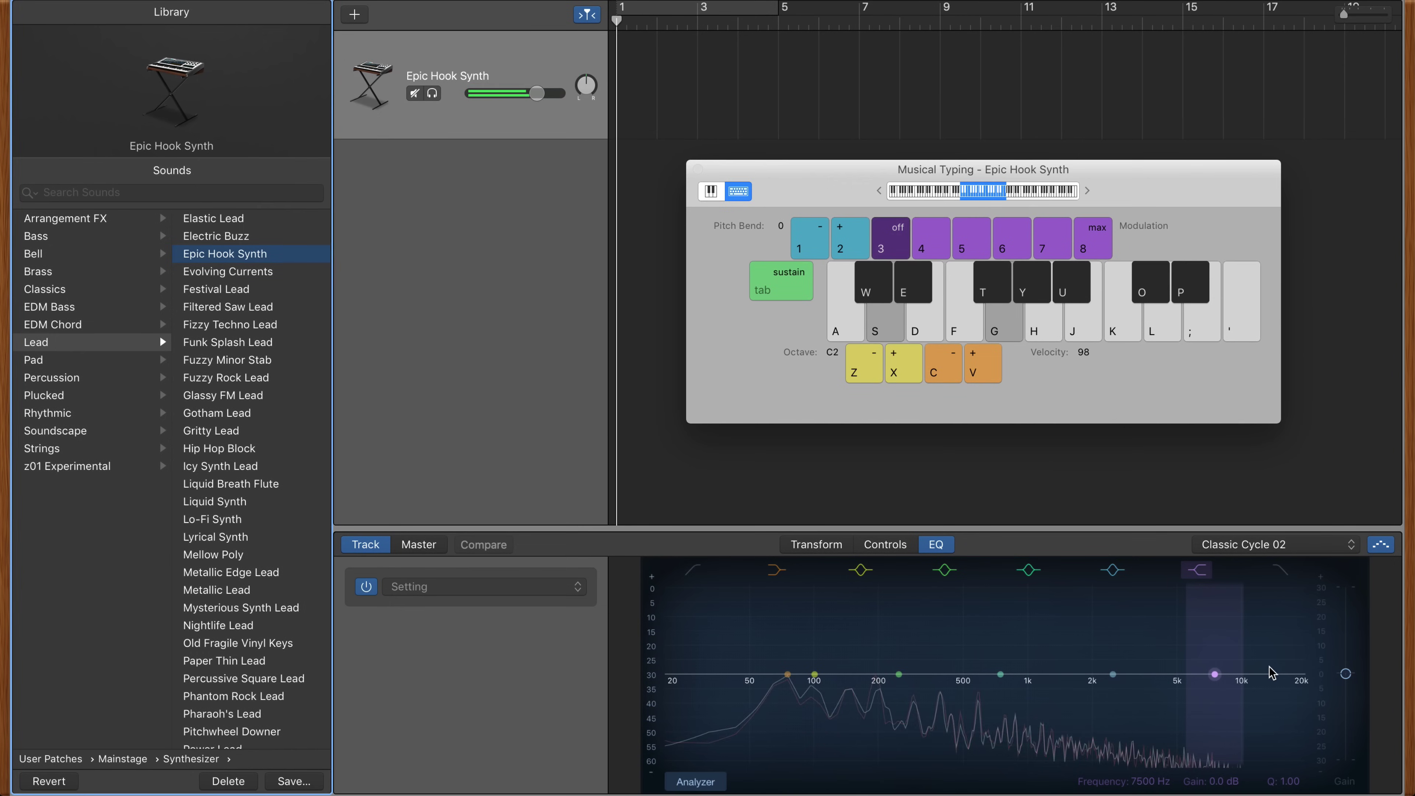
key("h")
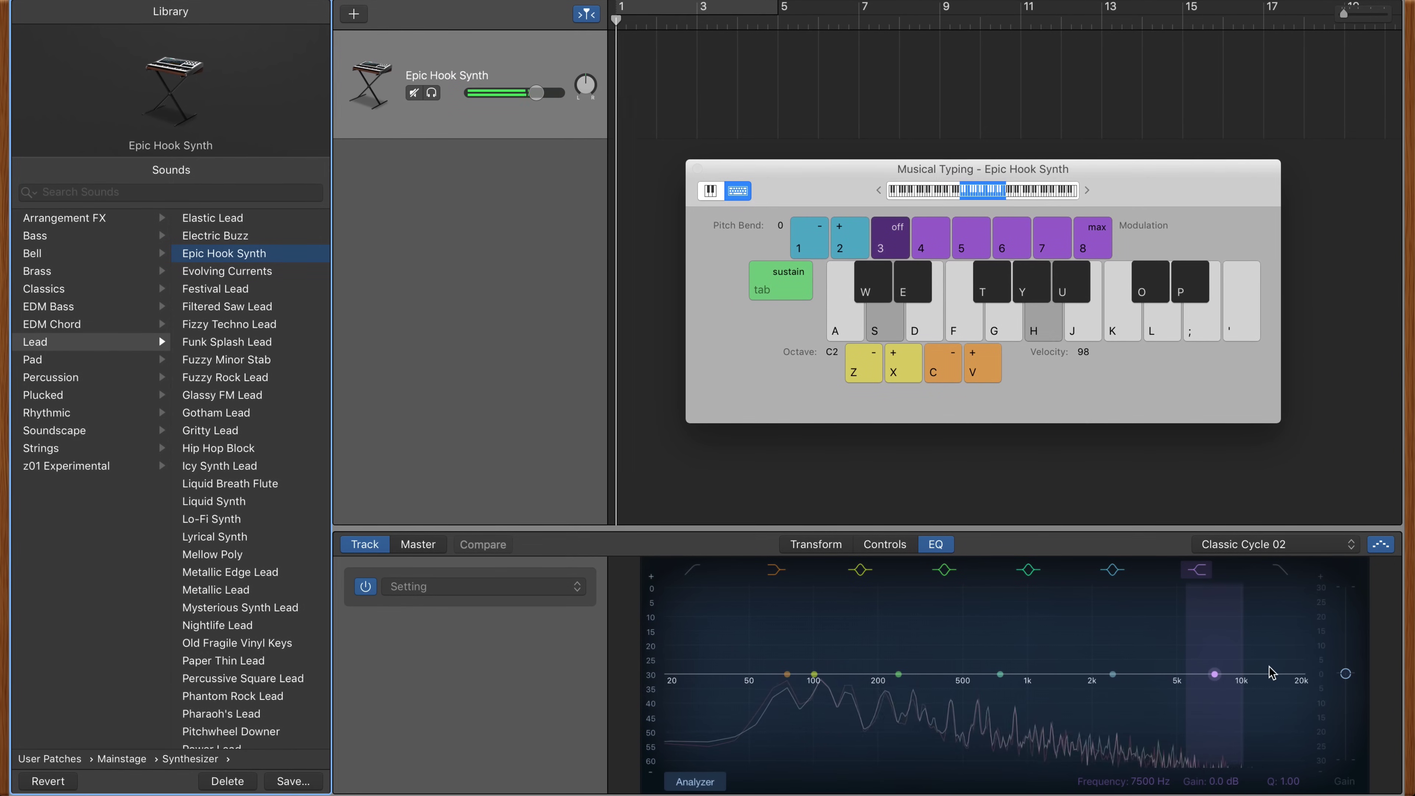
key("j")
key("u")
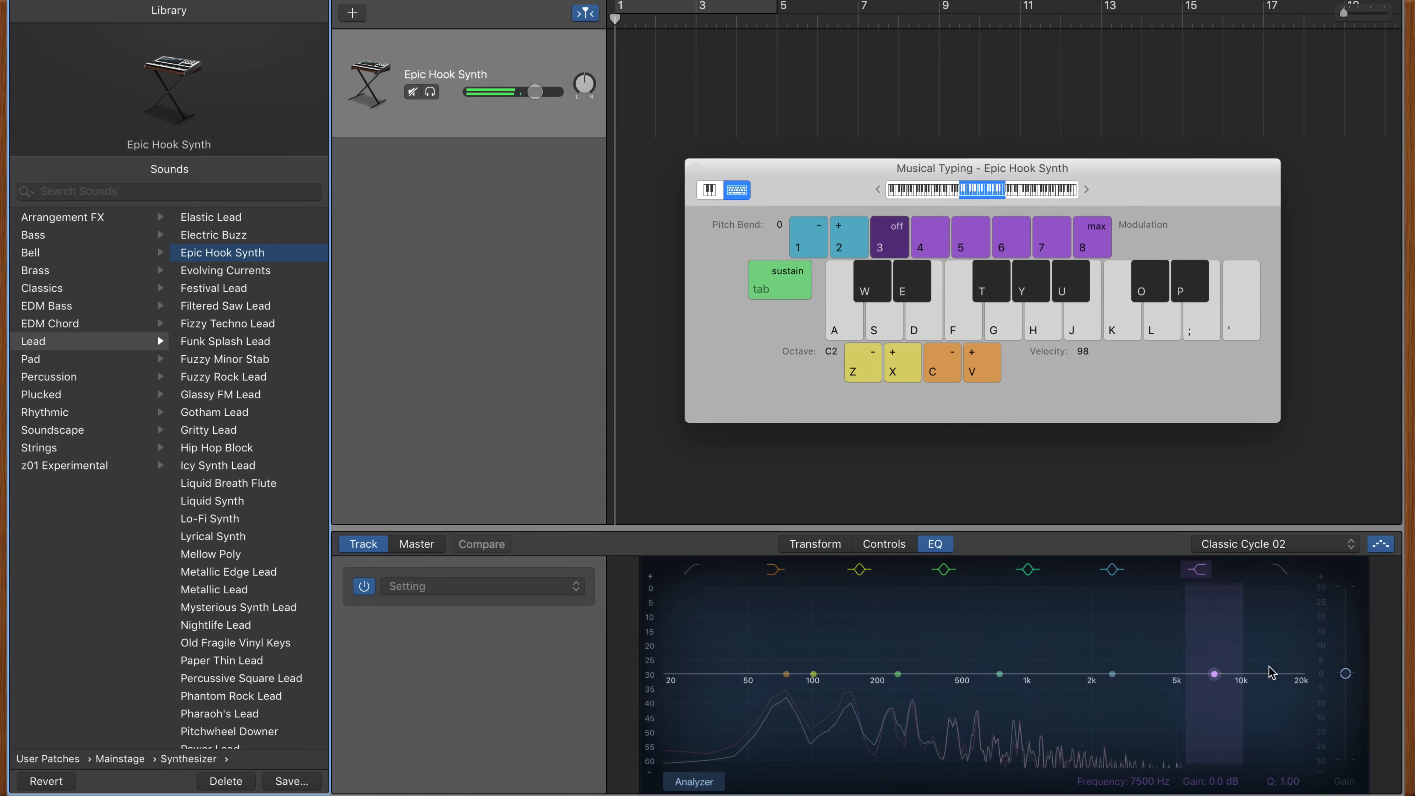
Switch to the Arcade Trills pattern and audition it holding S with F and Y.
left_click(1296, 549)
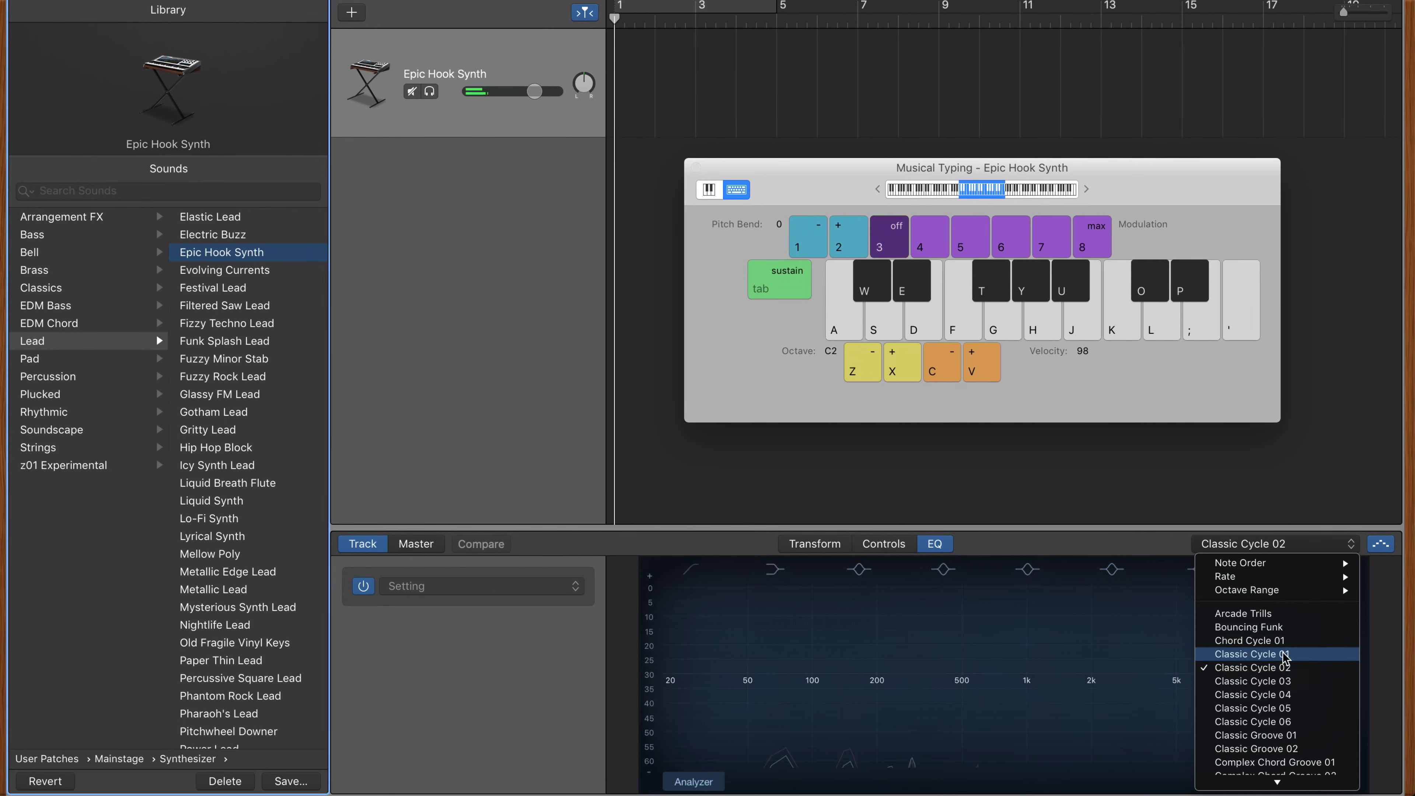
left_click(1265, 616)
key("s")
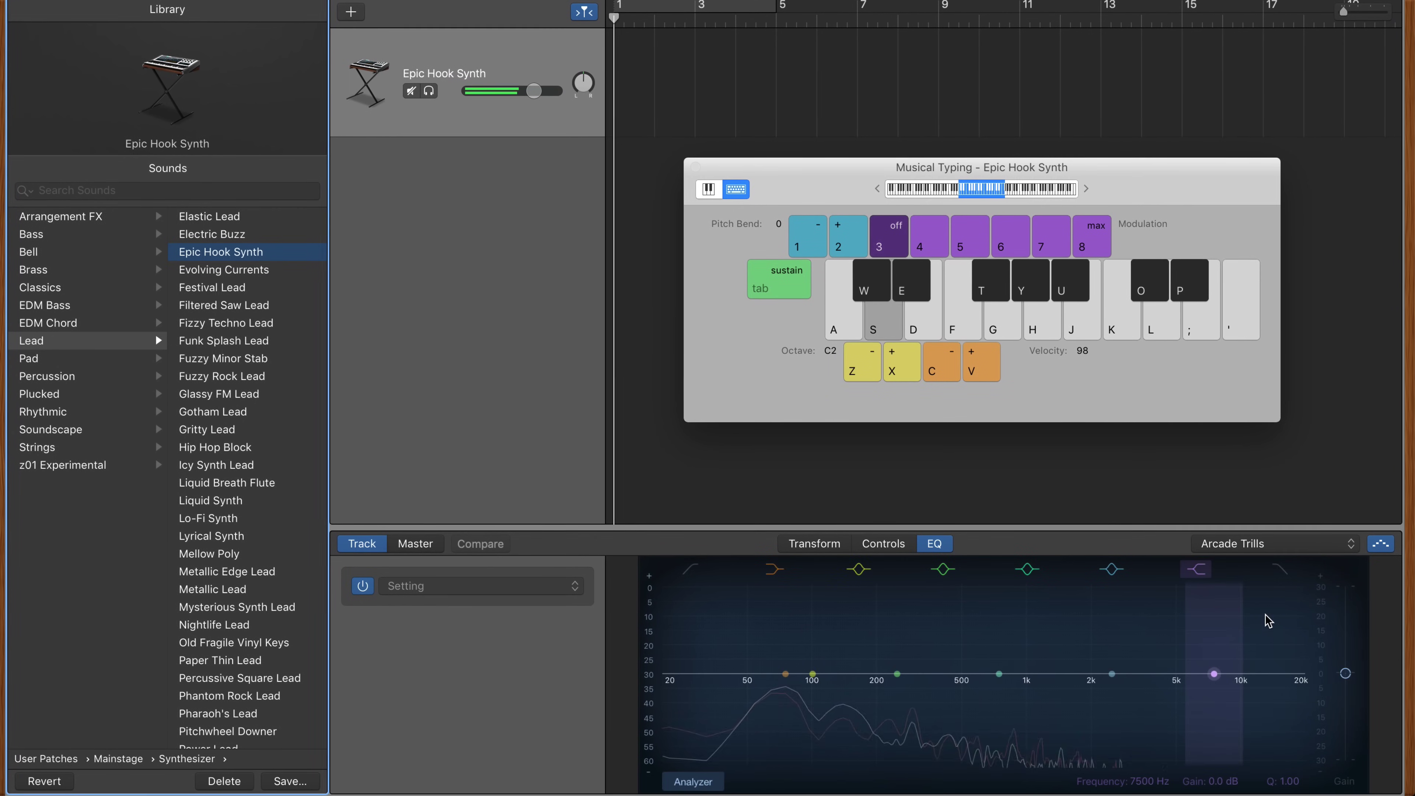
key("f")
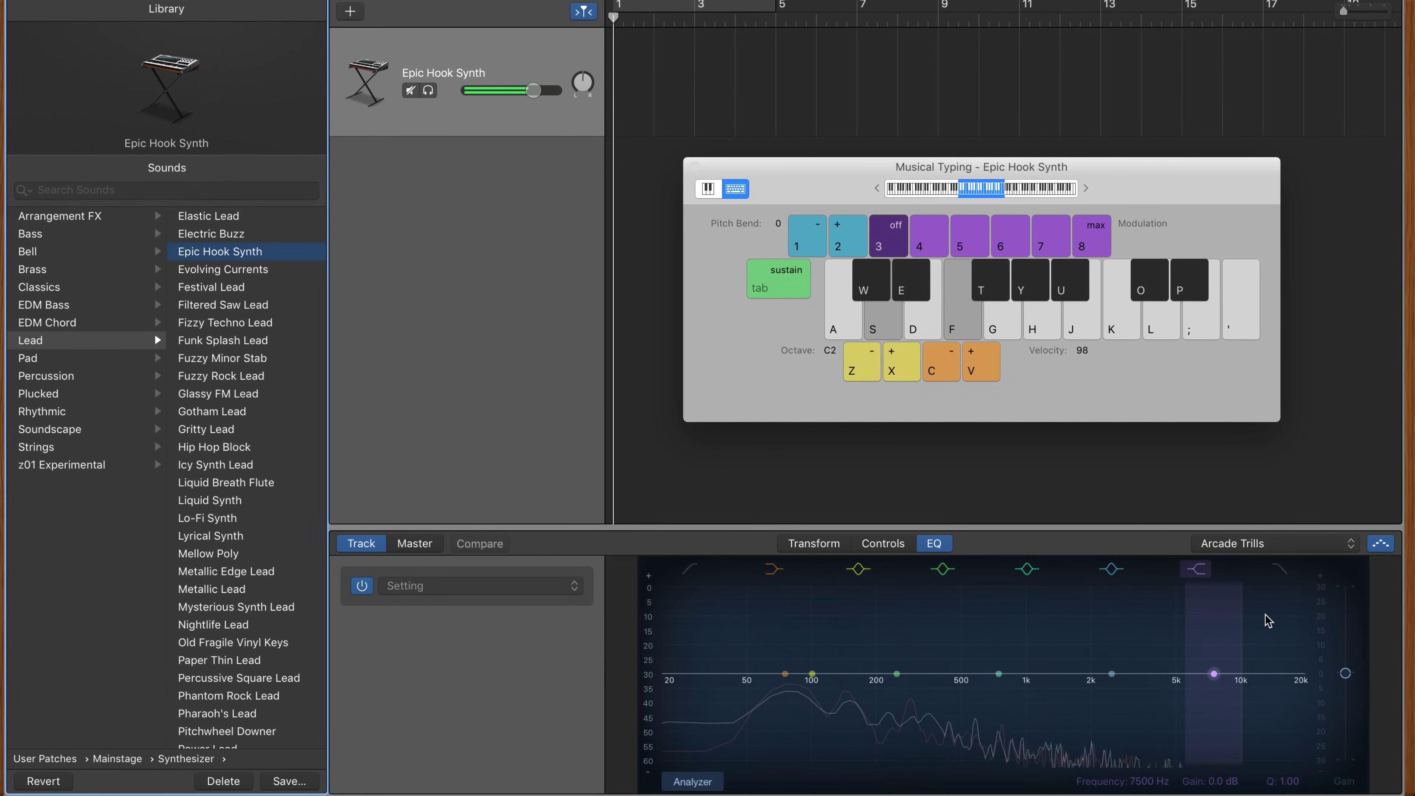
key("y")
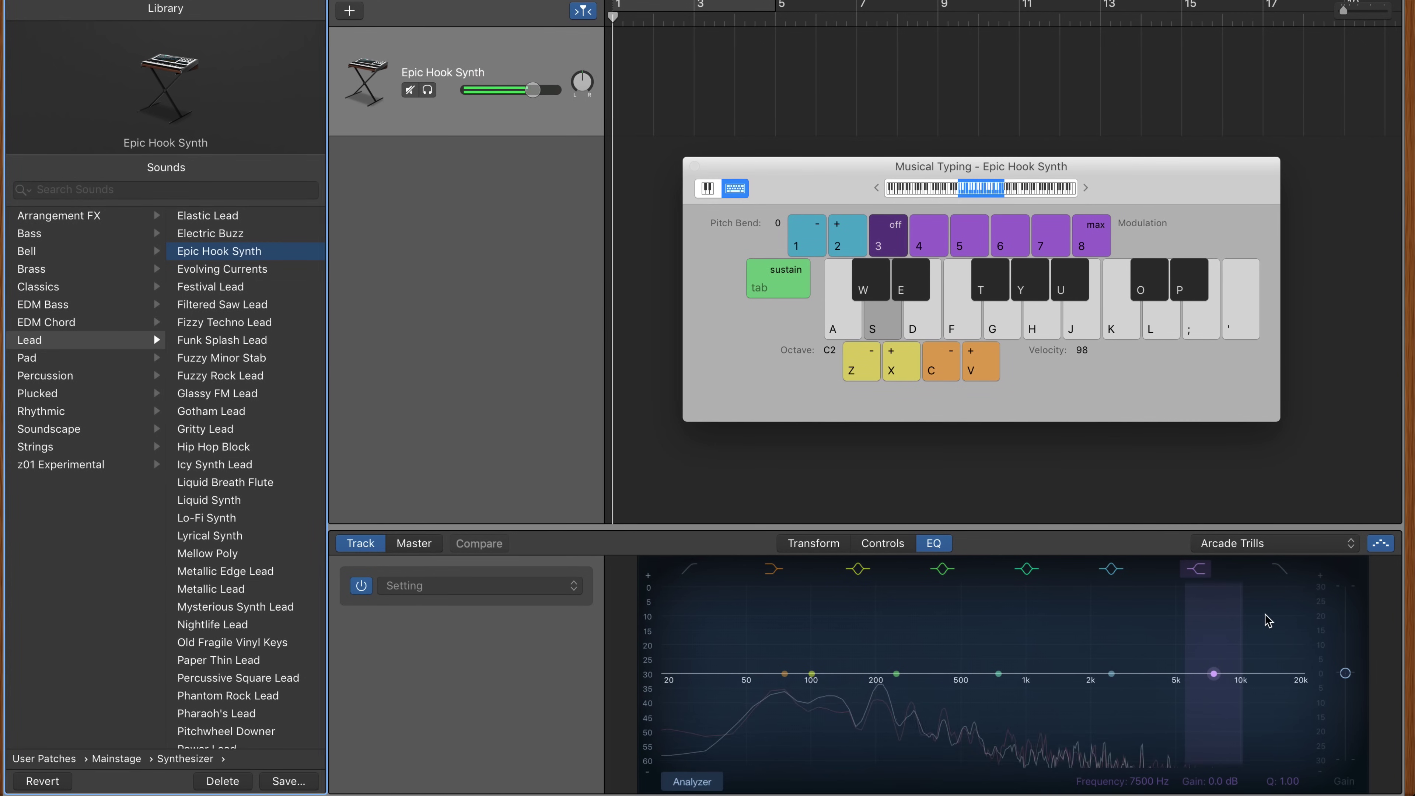
key("f")
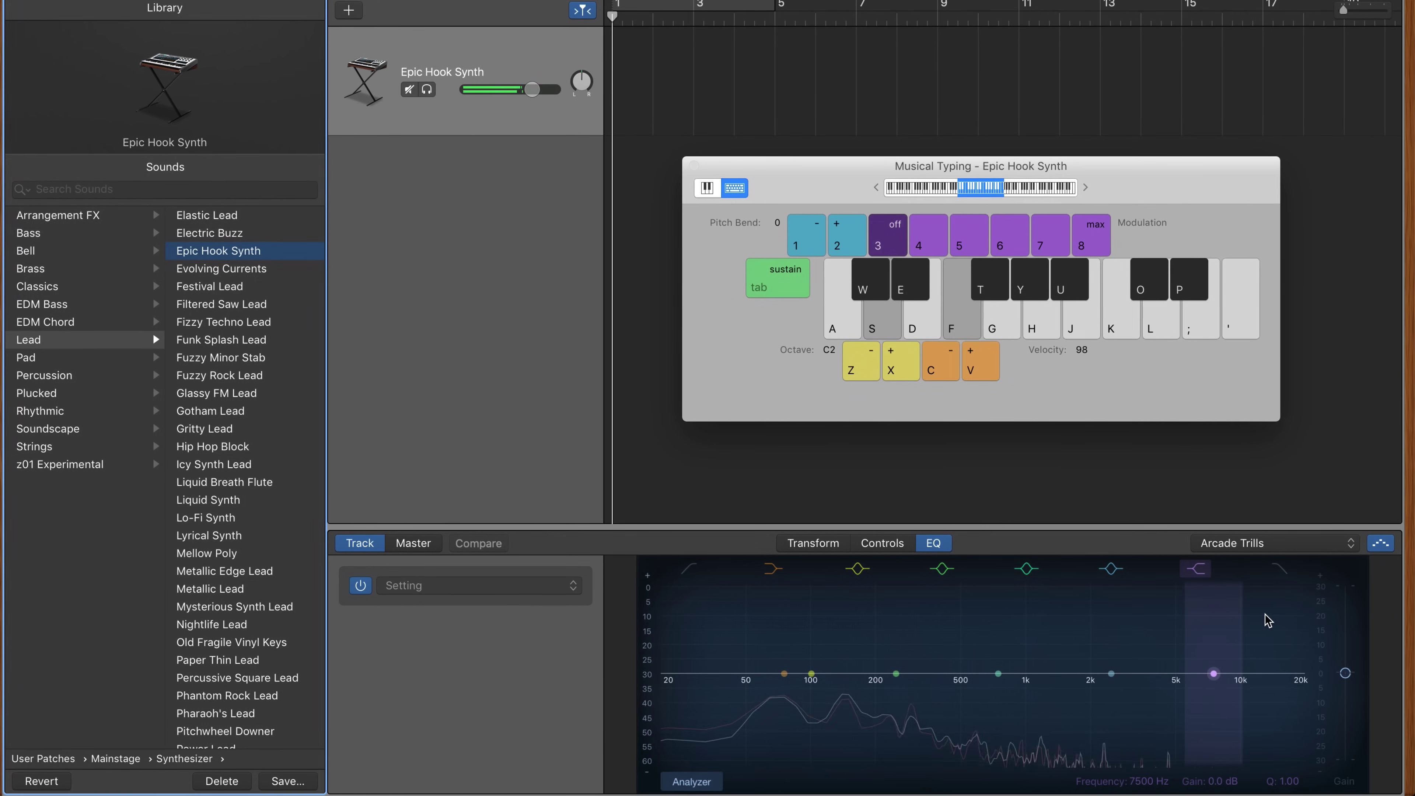
key("y")
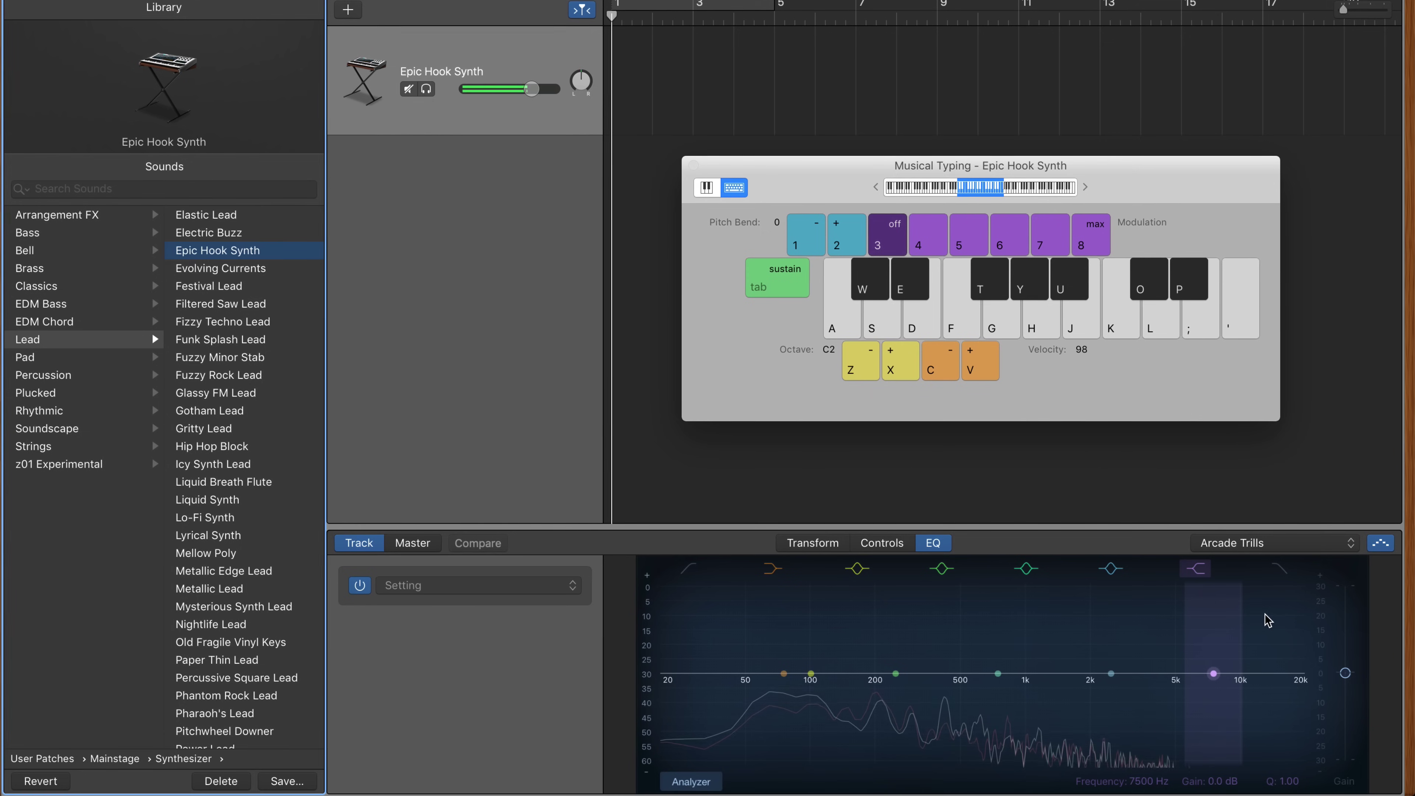
Pick Shifting Pulse 01 and audition it holding S with G, ; and P.
left_click(1304, 544)
scroll(1278, 647, "down", 5)
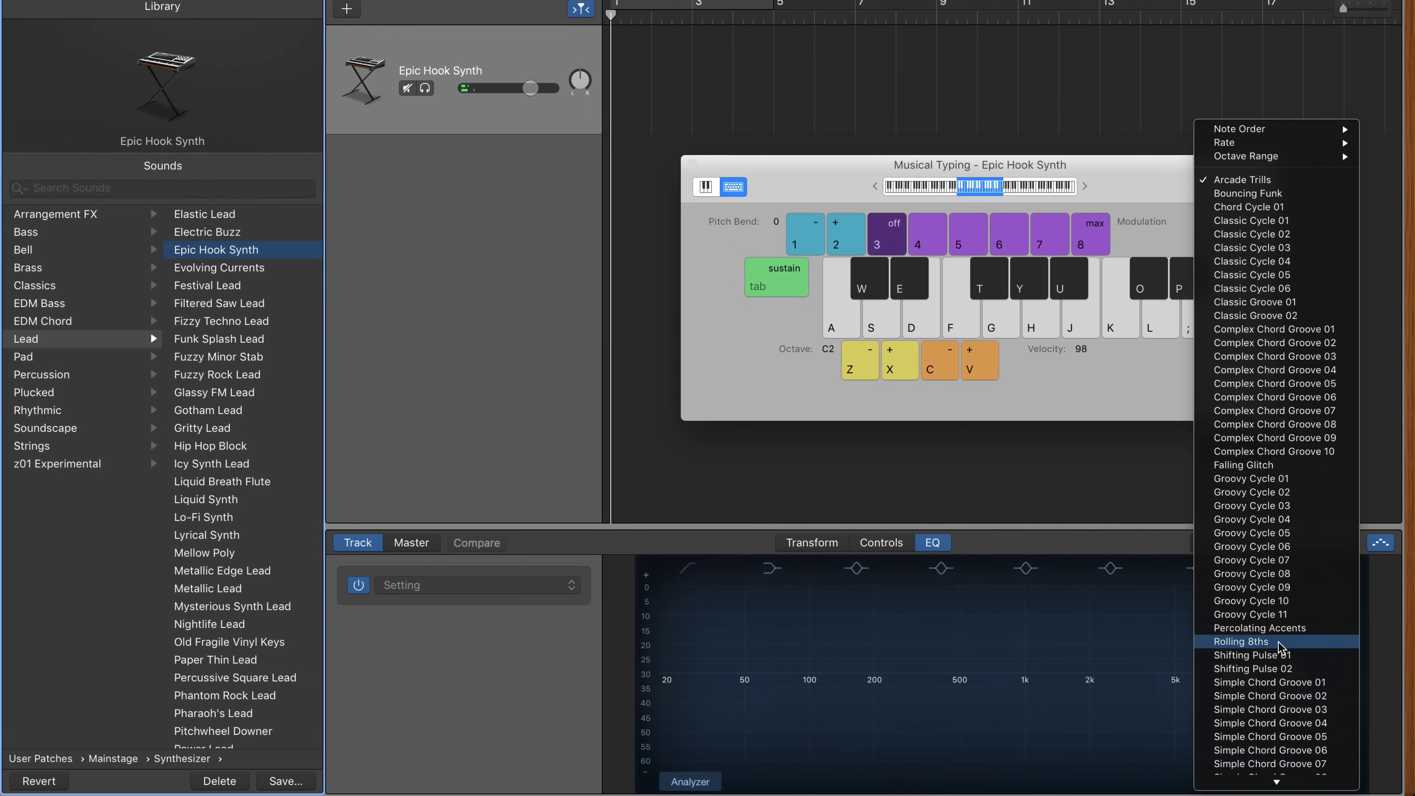
left_click(1274, 660)
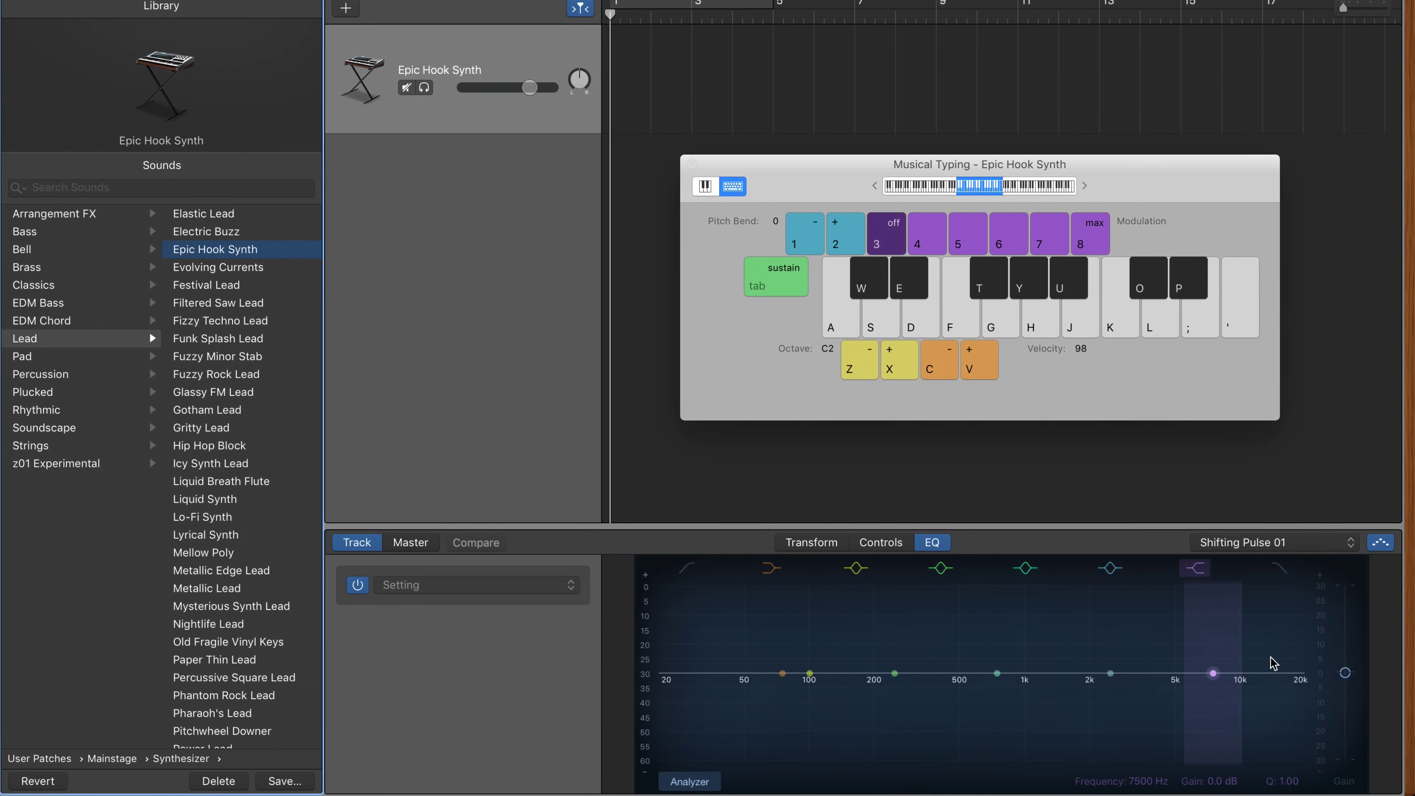
key("s")
key("g")
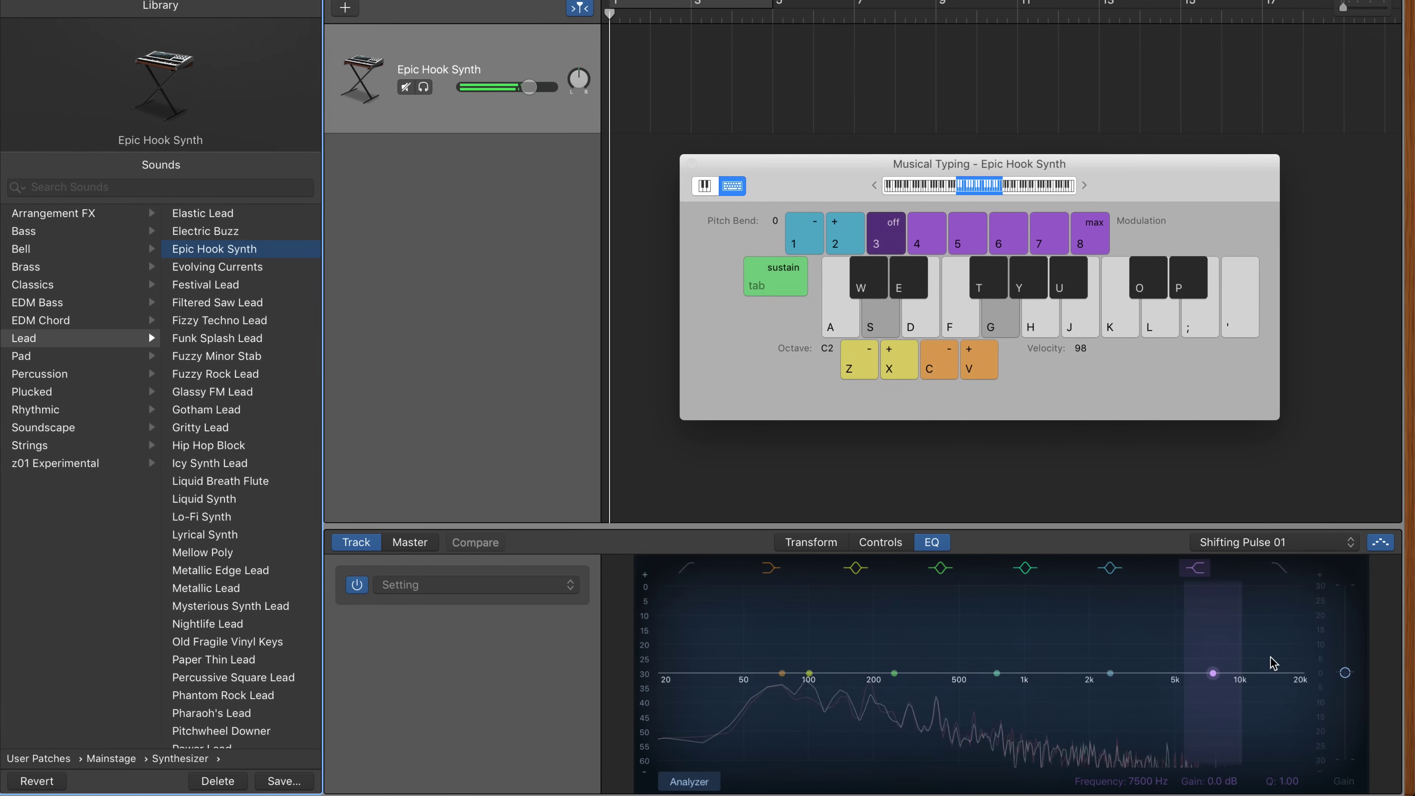
key("g")
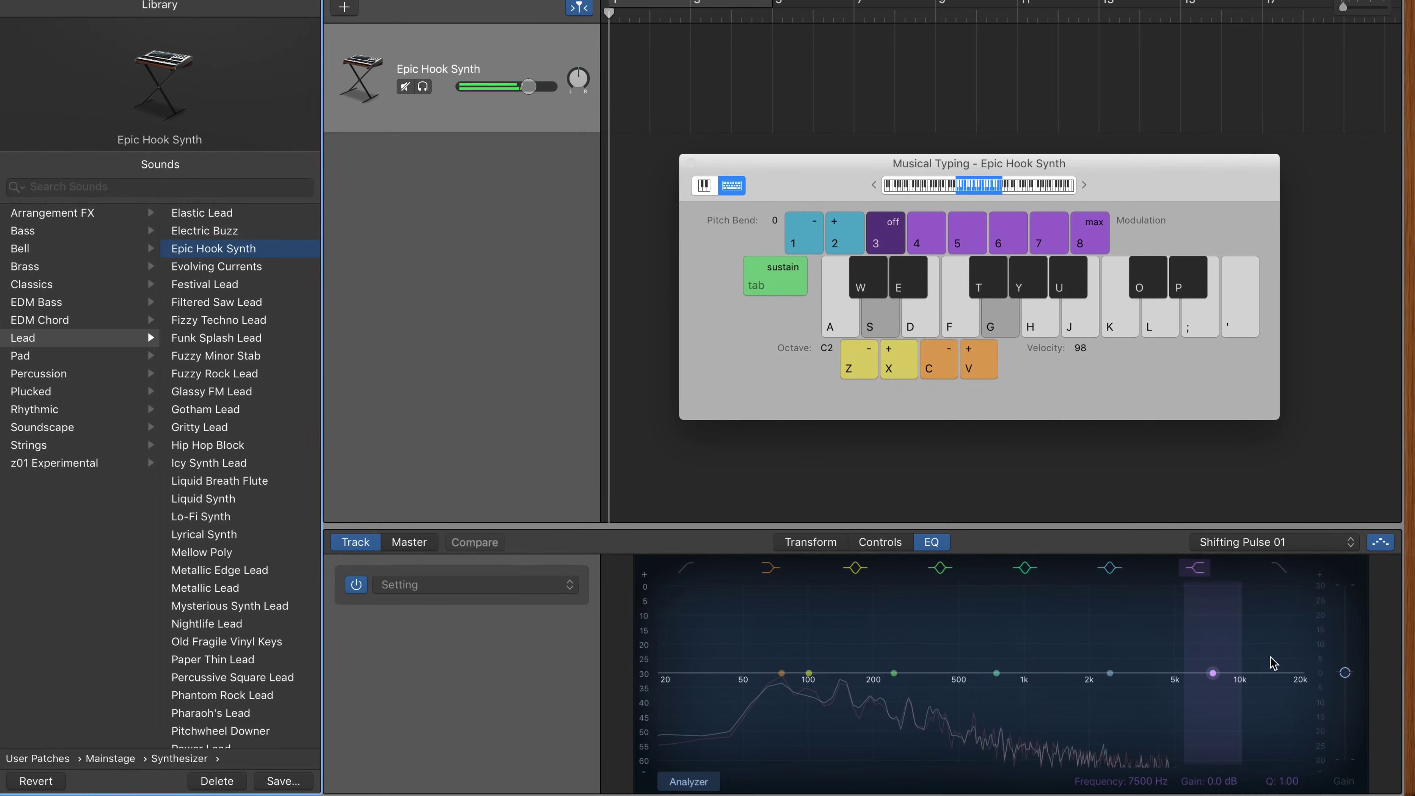
key("semicolon")
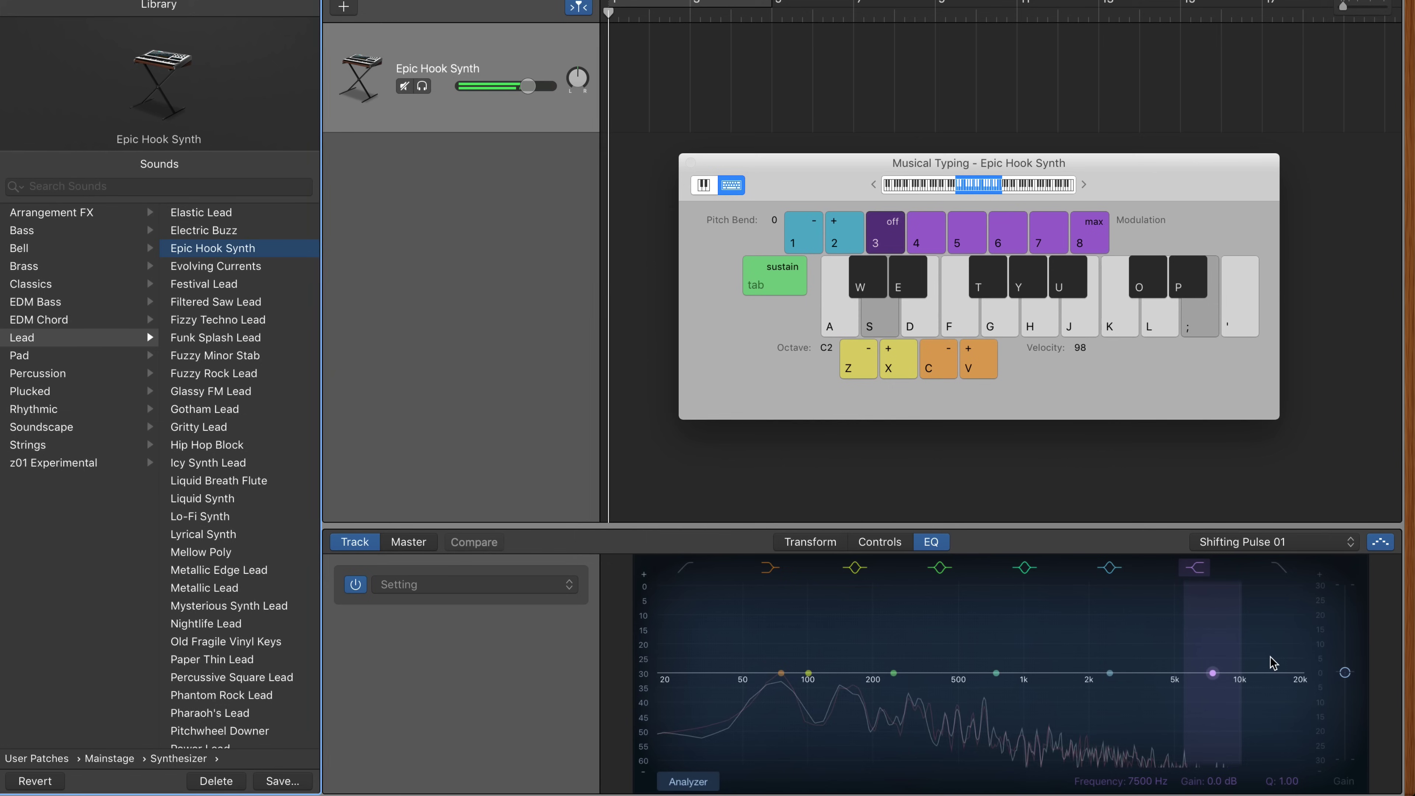
key("p")
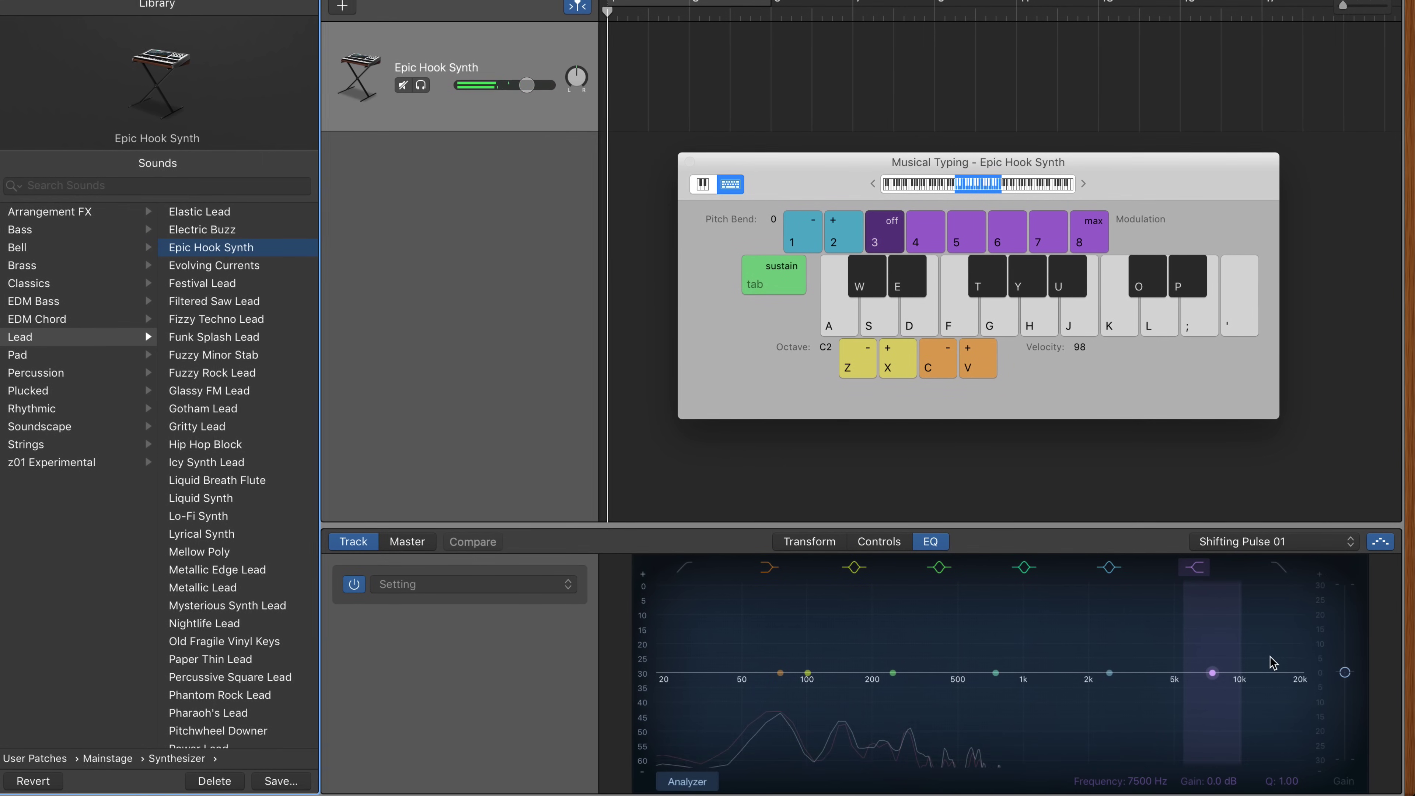
Pick Triplet Groove 01 and audition it holding A with J, L and O.
left_click(1292, 540)
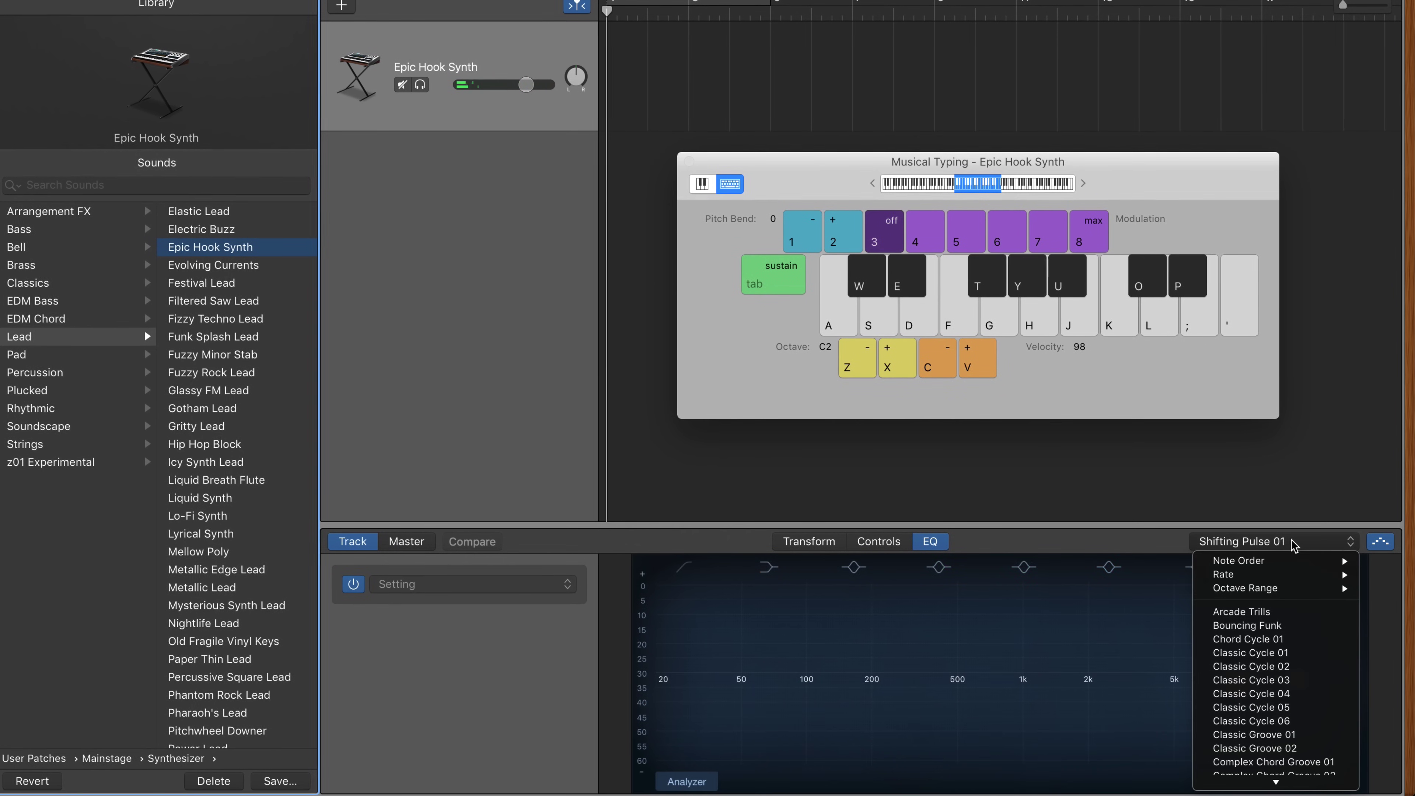
scroll(1279, 666, "down", 10)
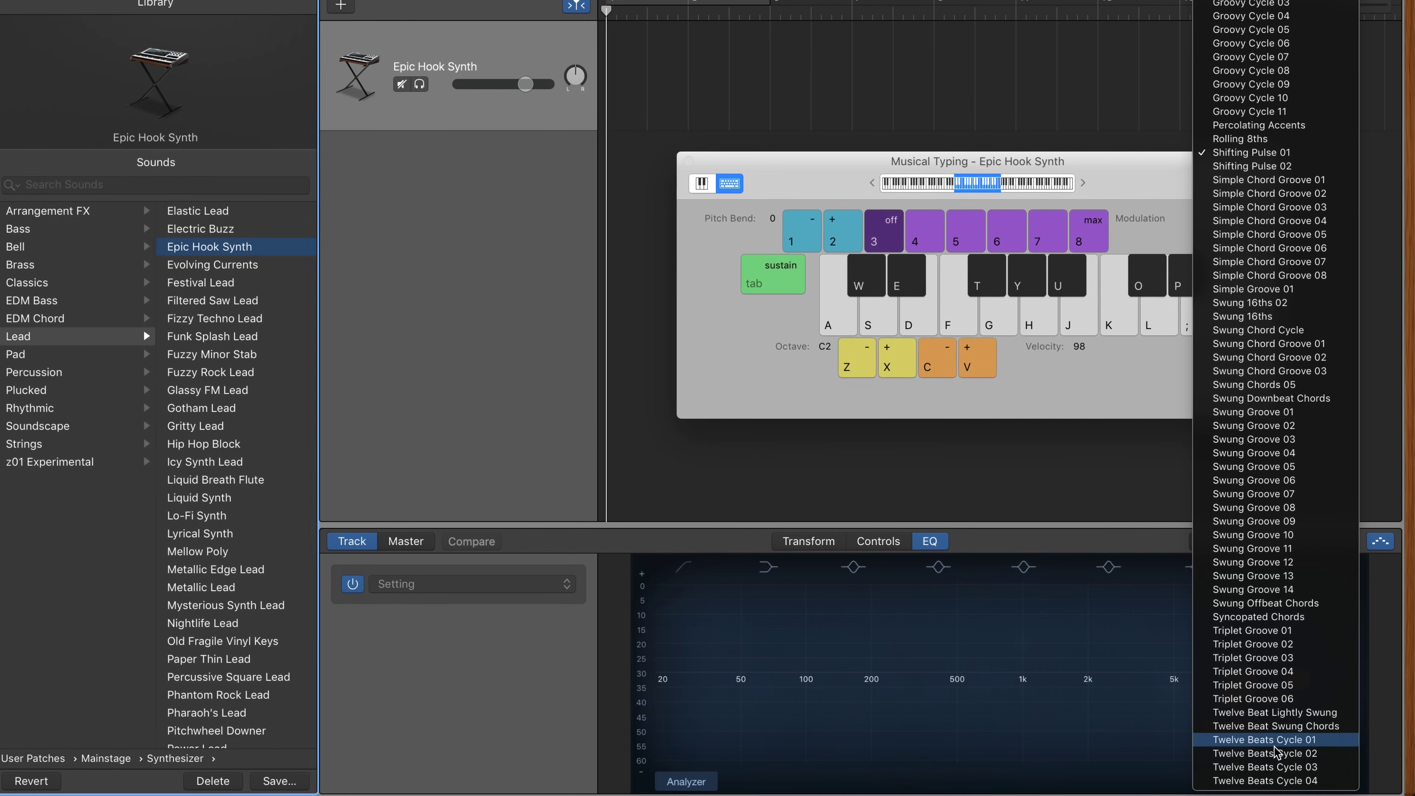
left_click(1251, 632)
key("a")
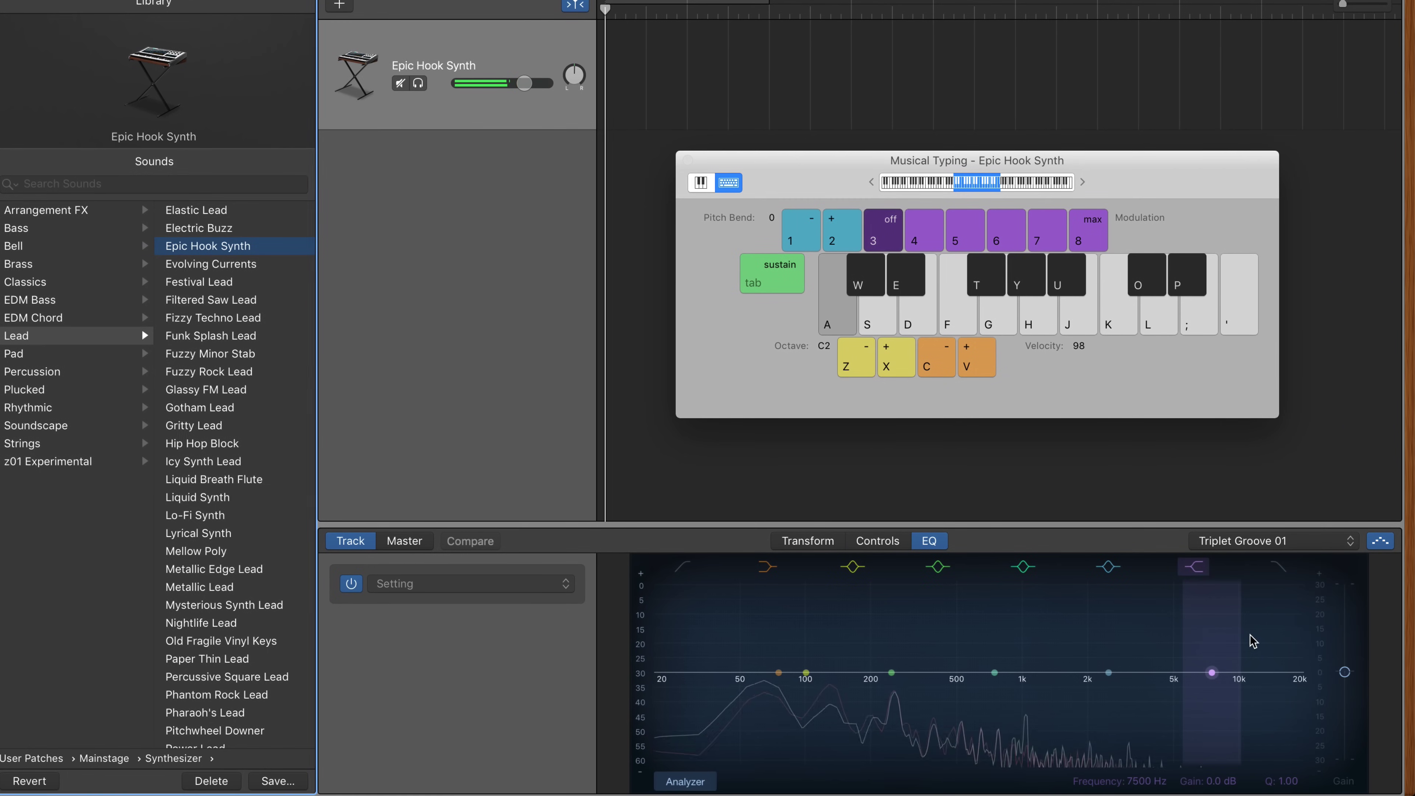
key("j")
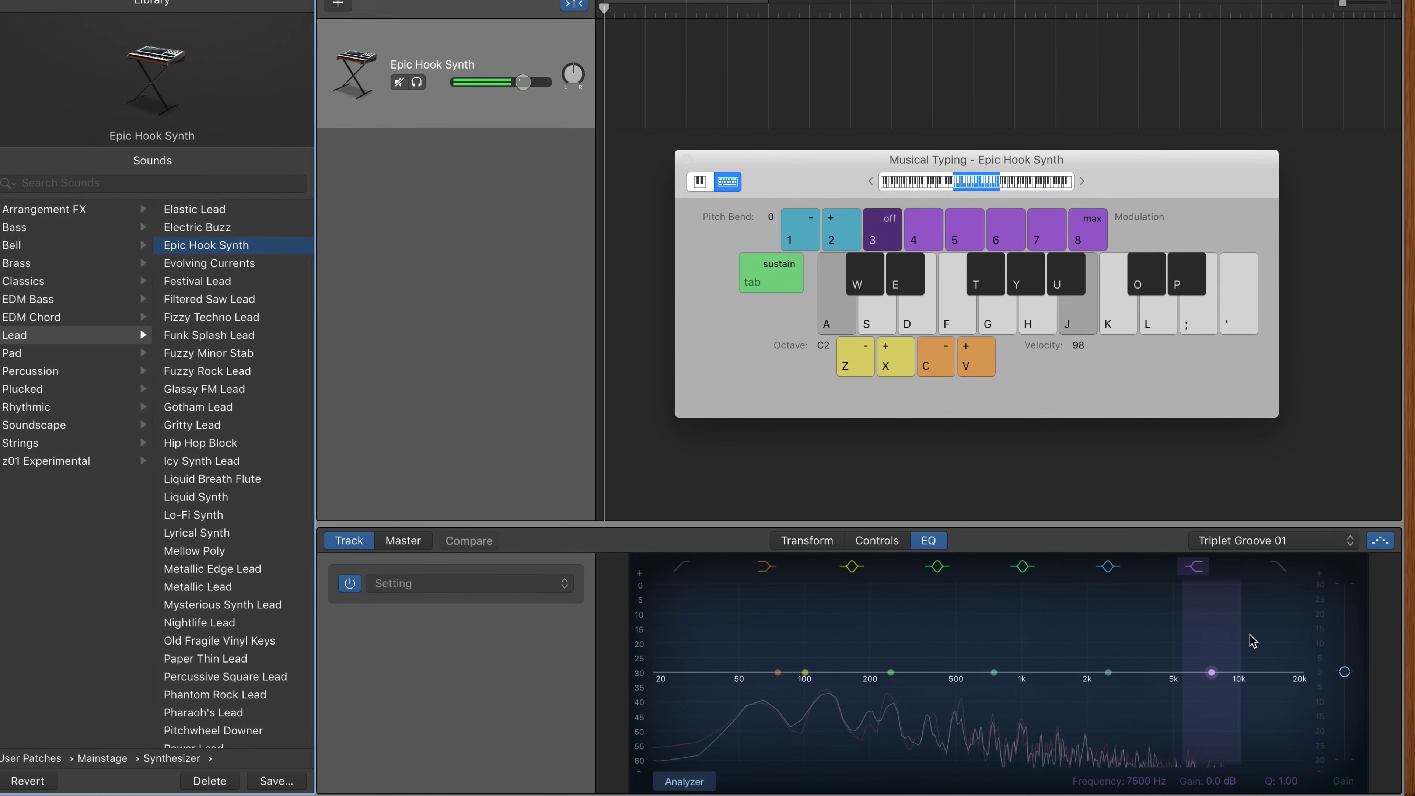
key("l")
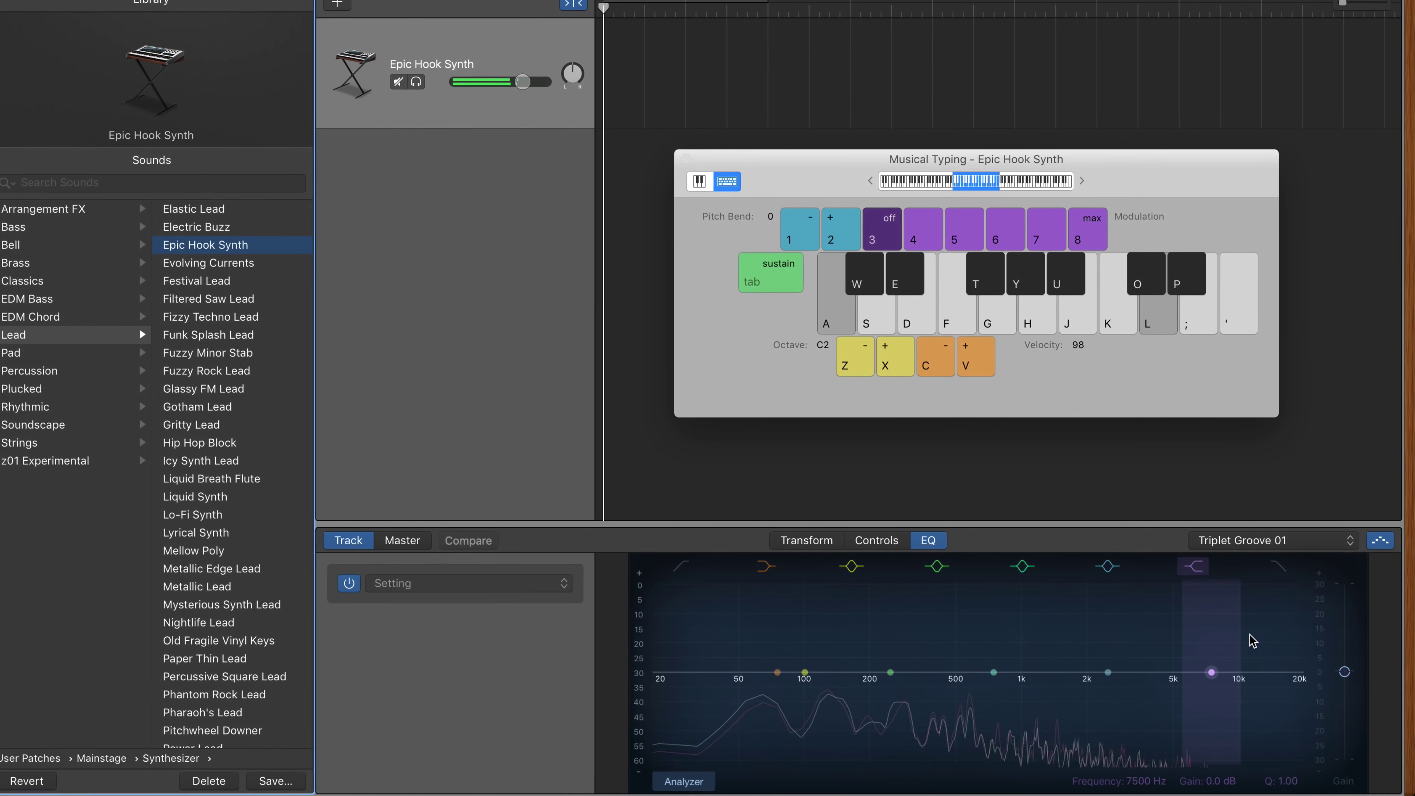
key("o")
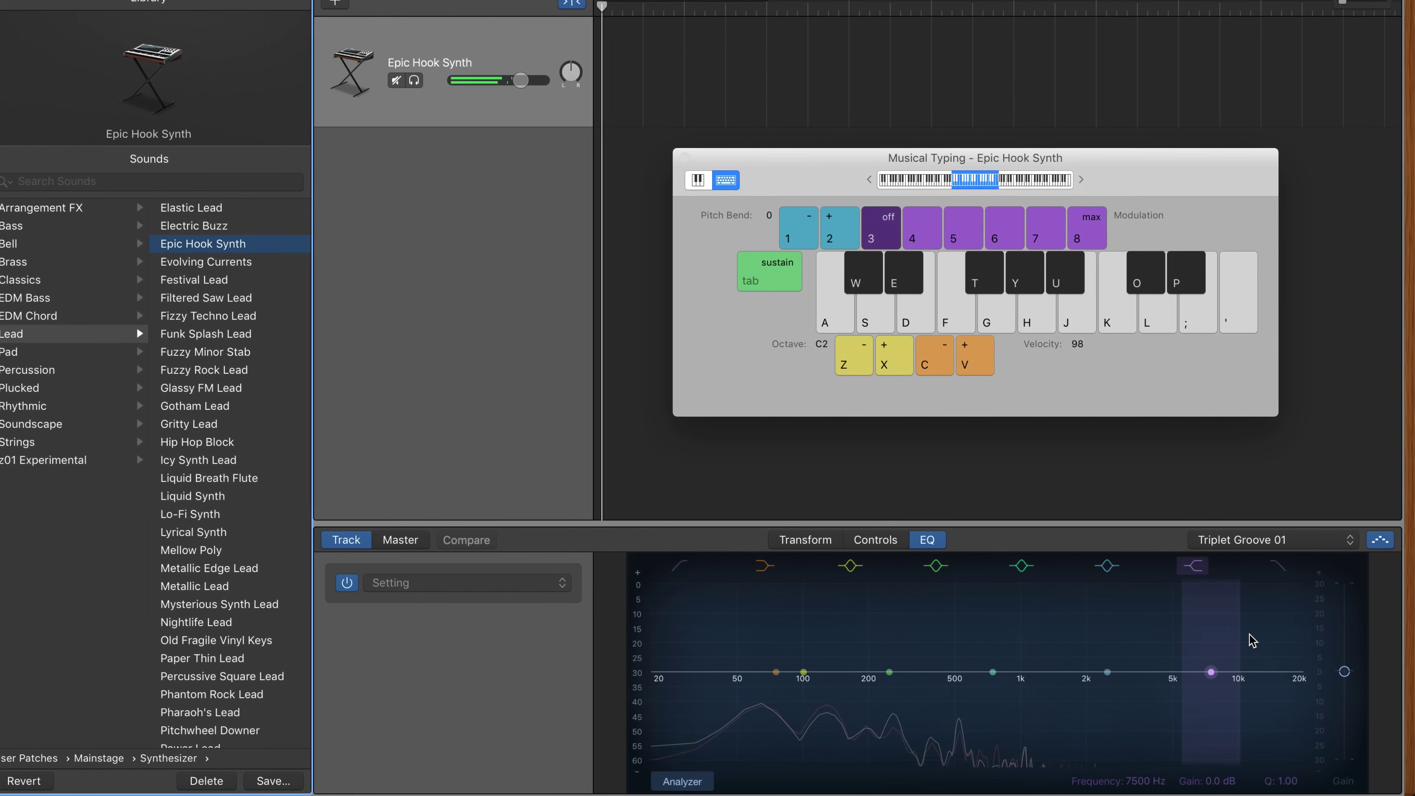
Select the Syncopated Chords arpeggiator pattern.
left_click(1277, 540)
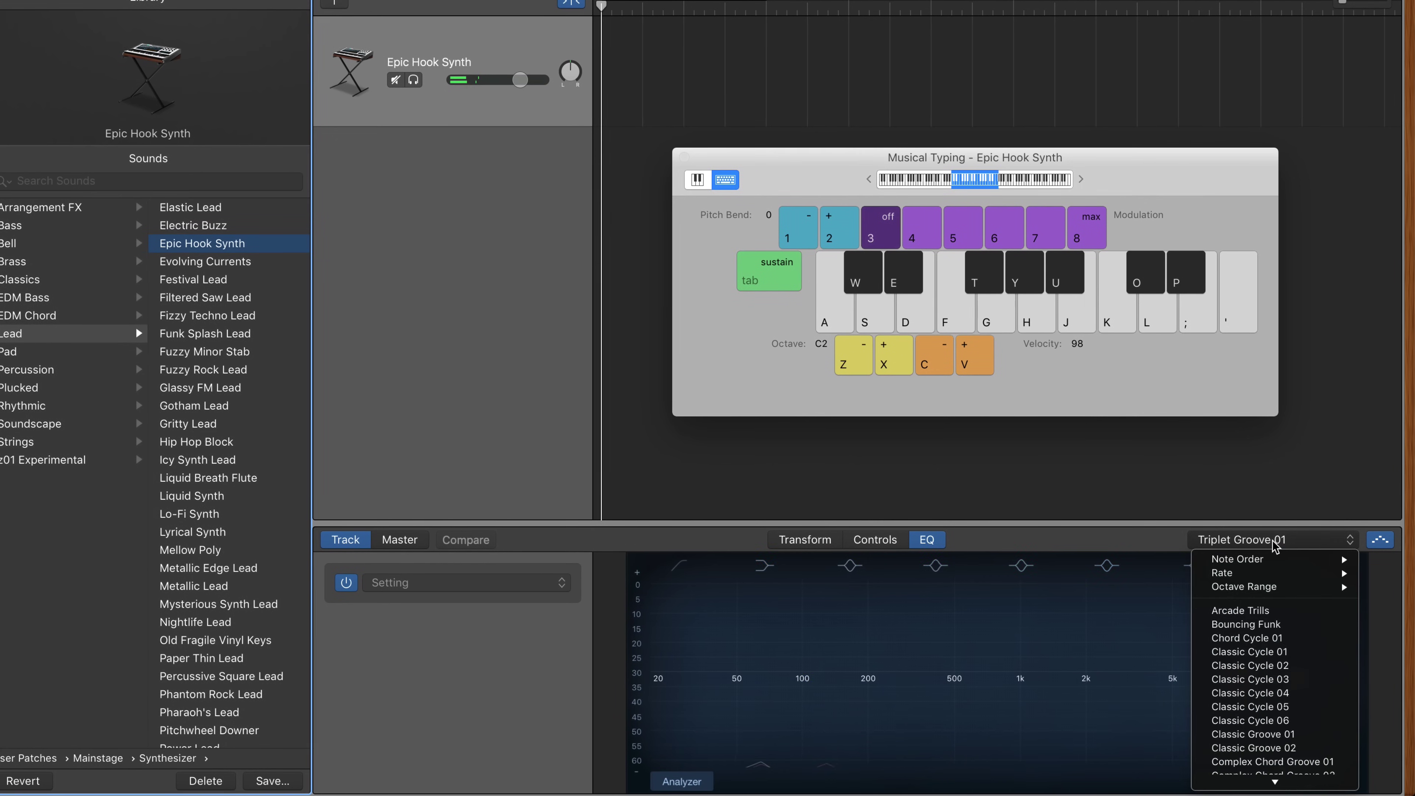
scroll(1274, 683, "up", 5)
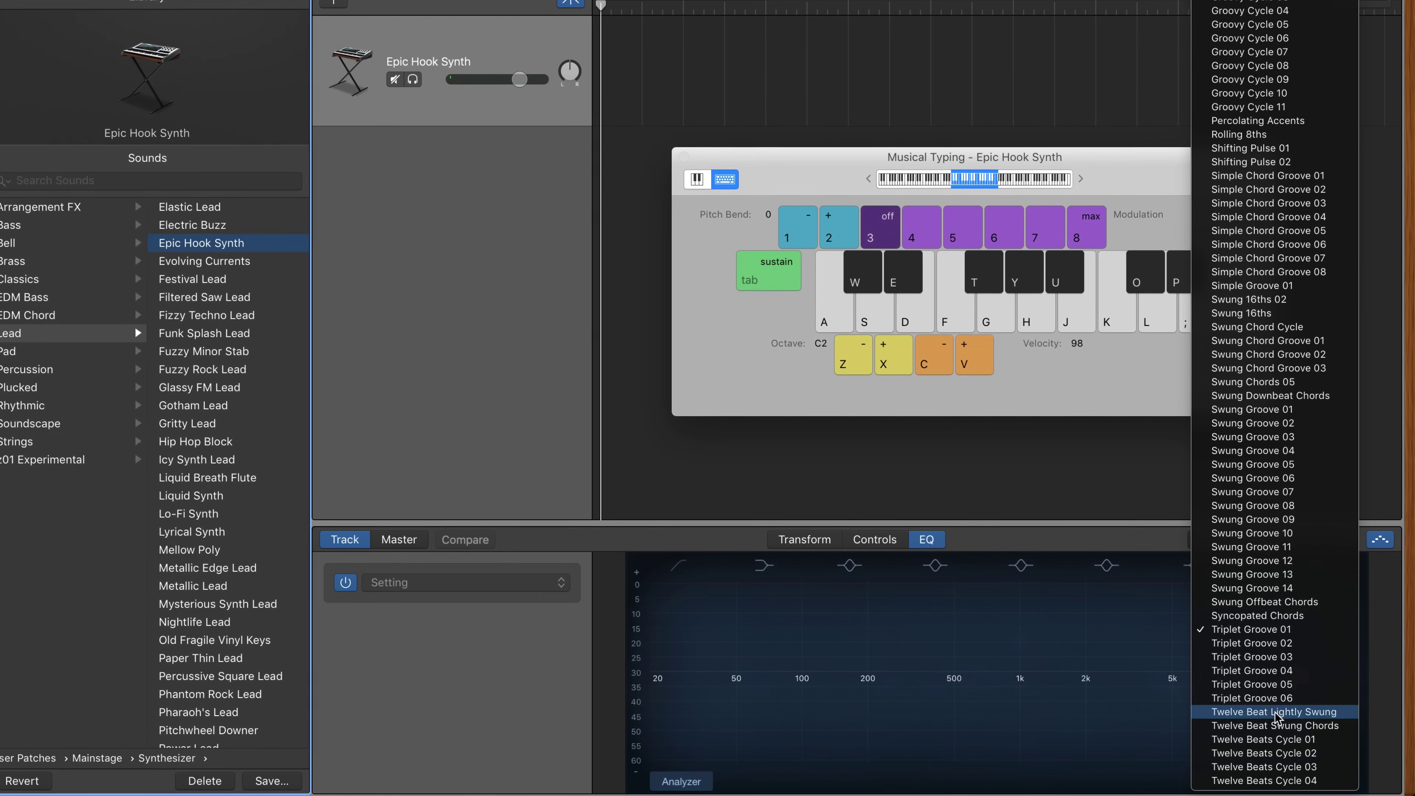
left_click(1276, 624)
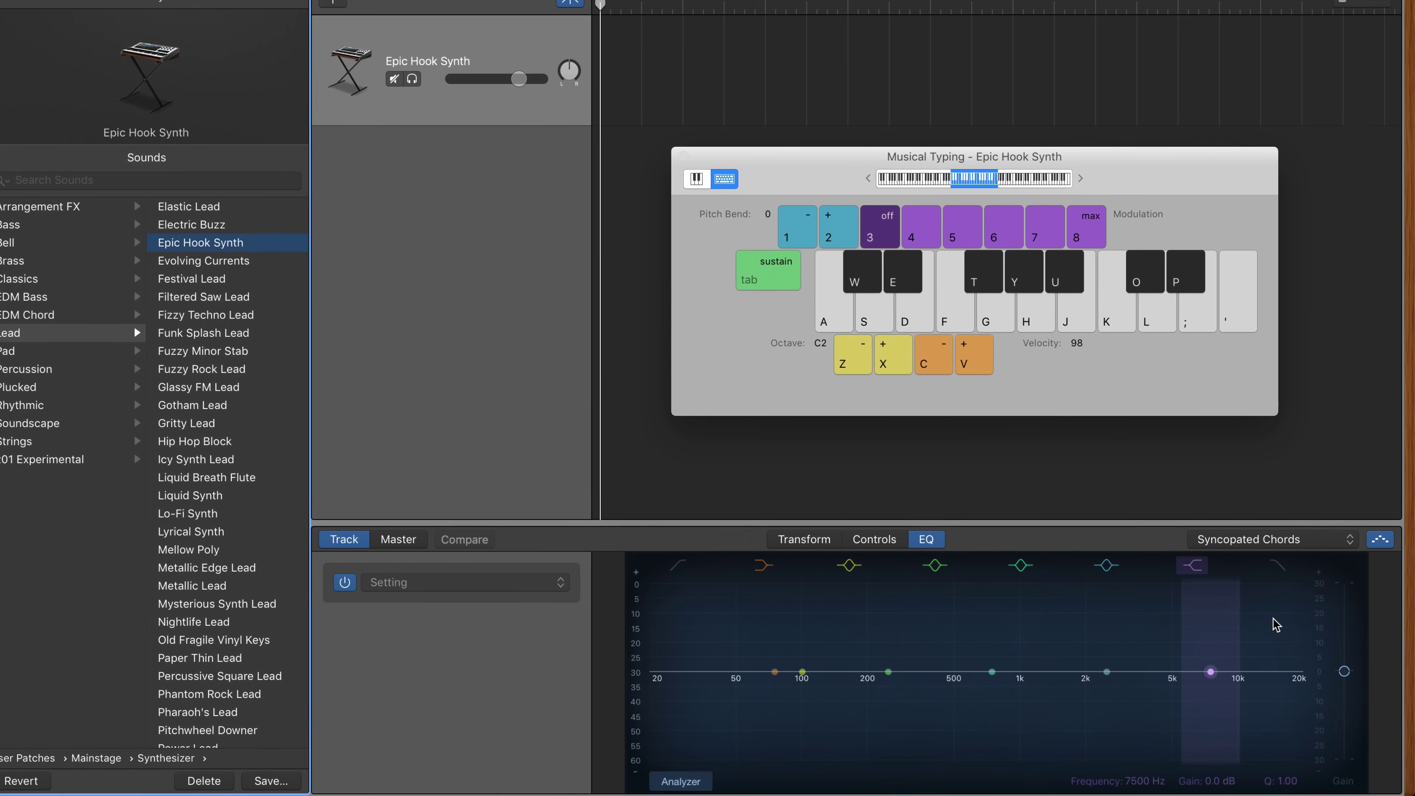
Hold A and D, then move the upper note through H, Y, G and apostrophe.
key("a")
key("d")
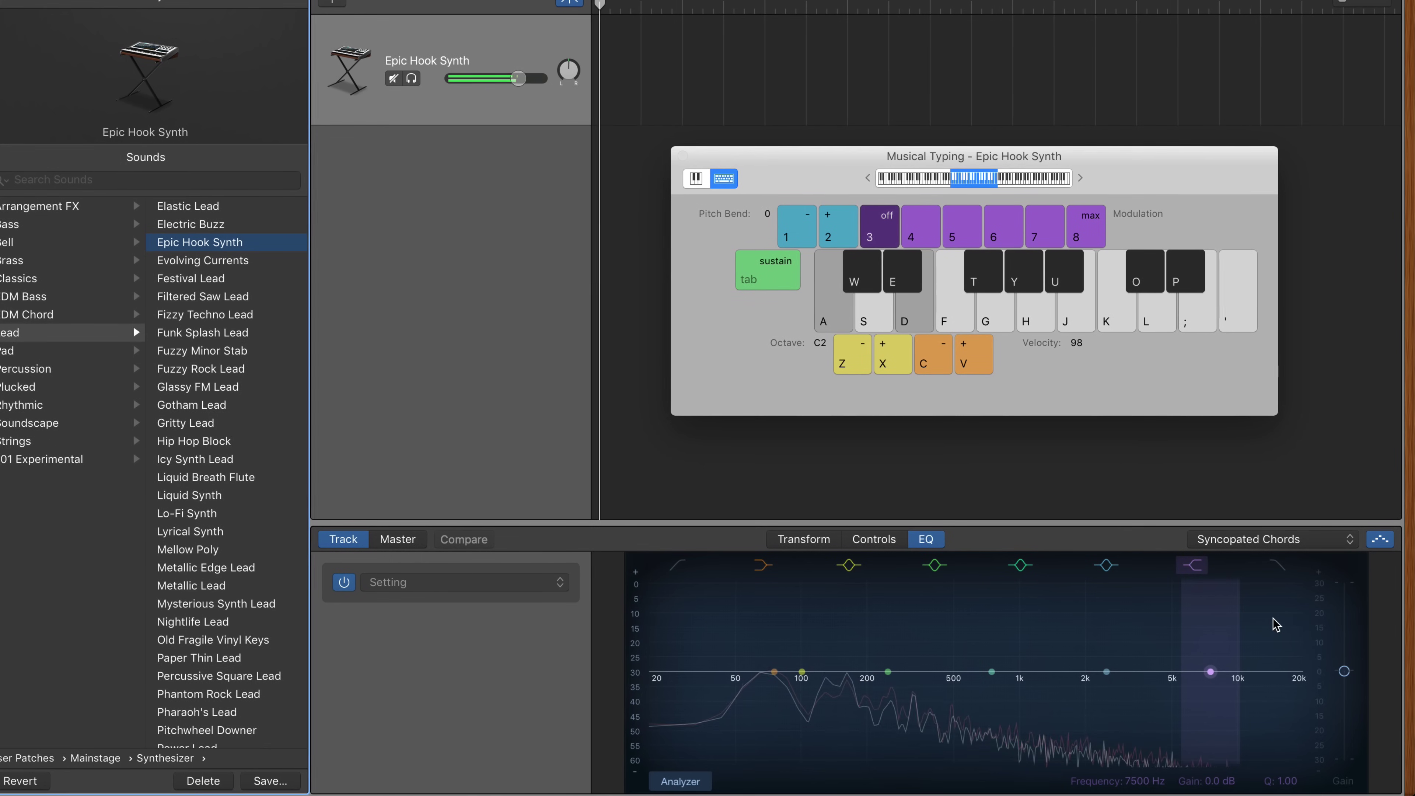
key("h")
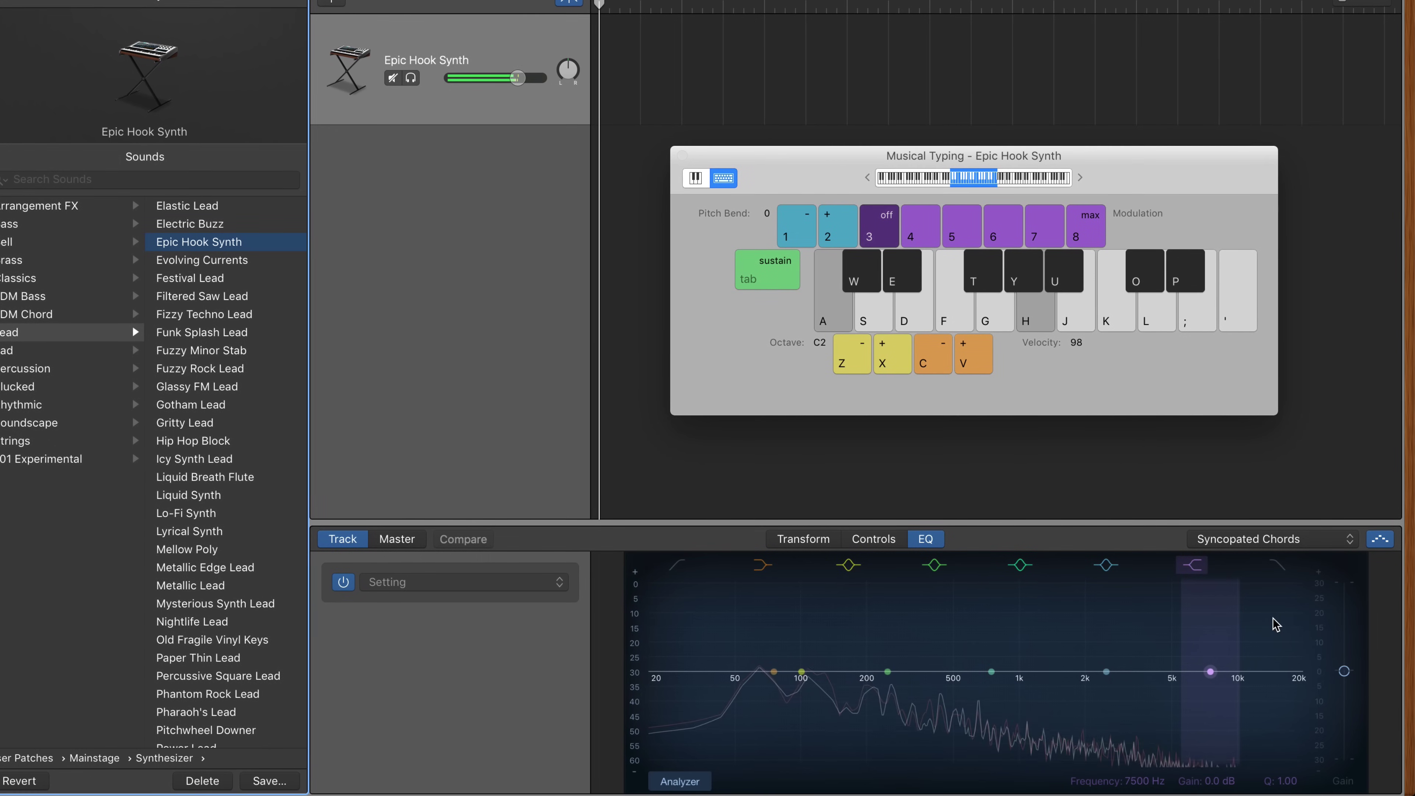
key("y")
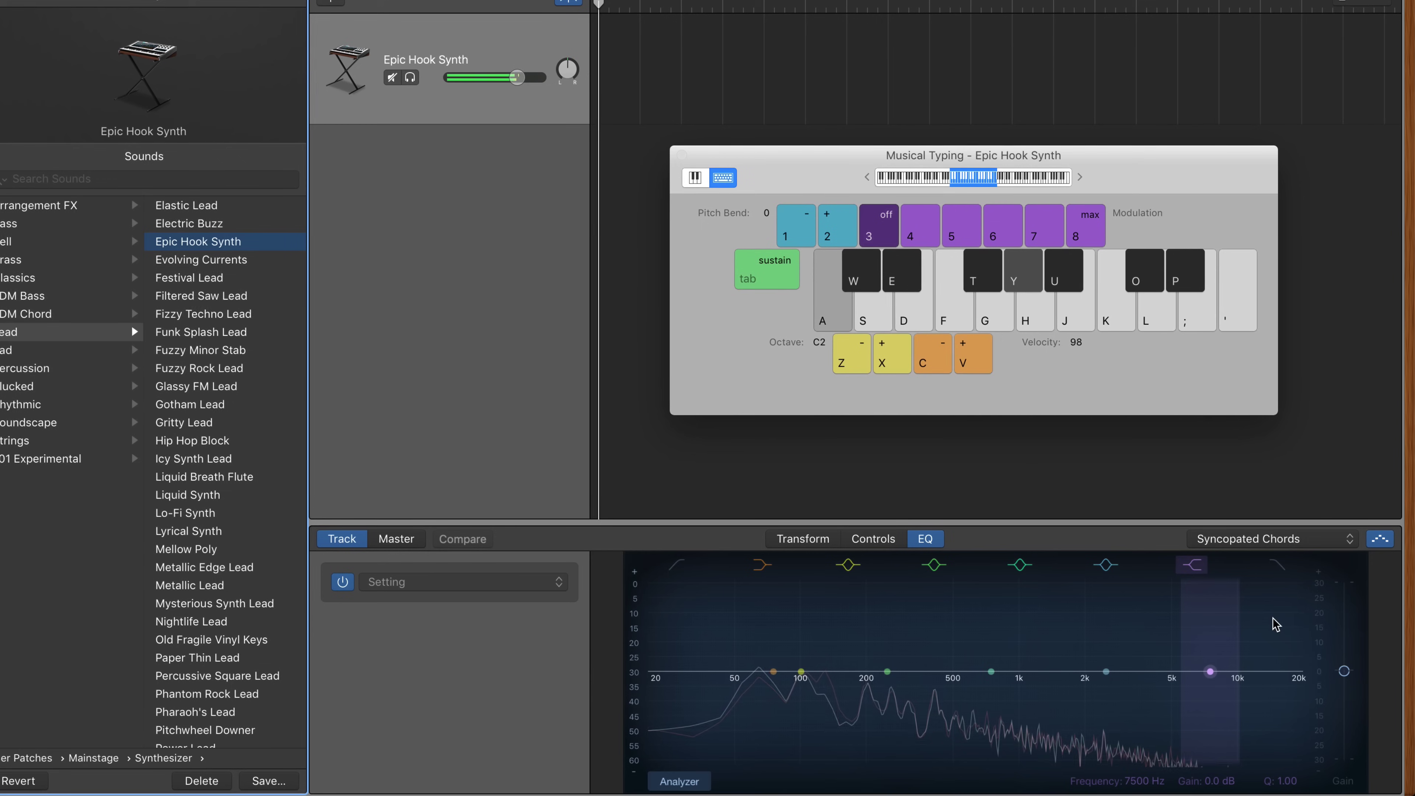
key("g")
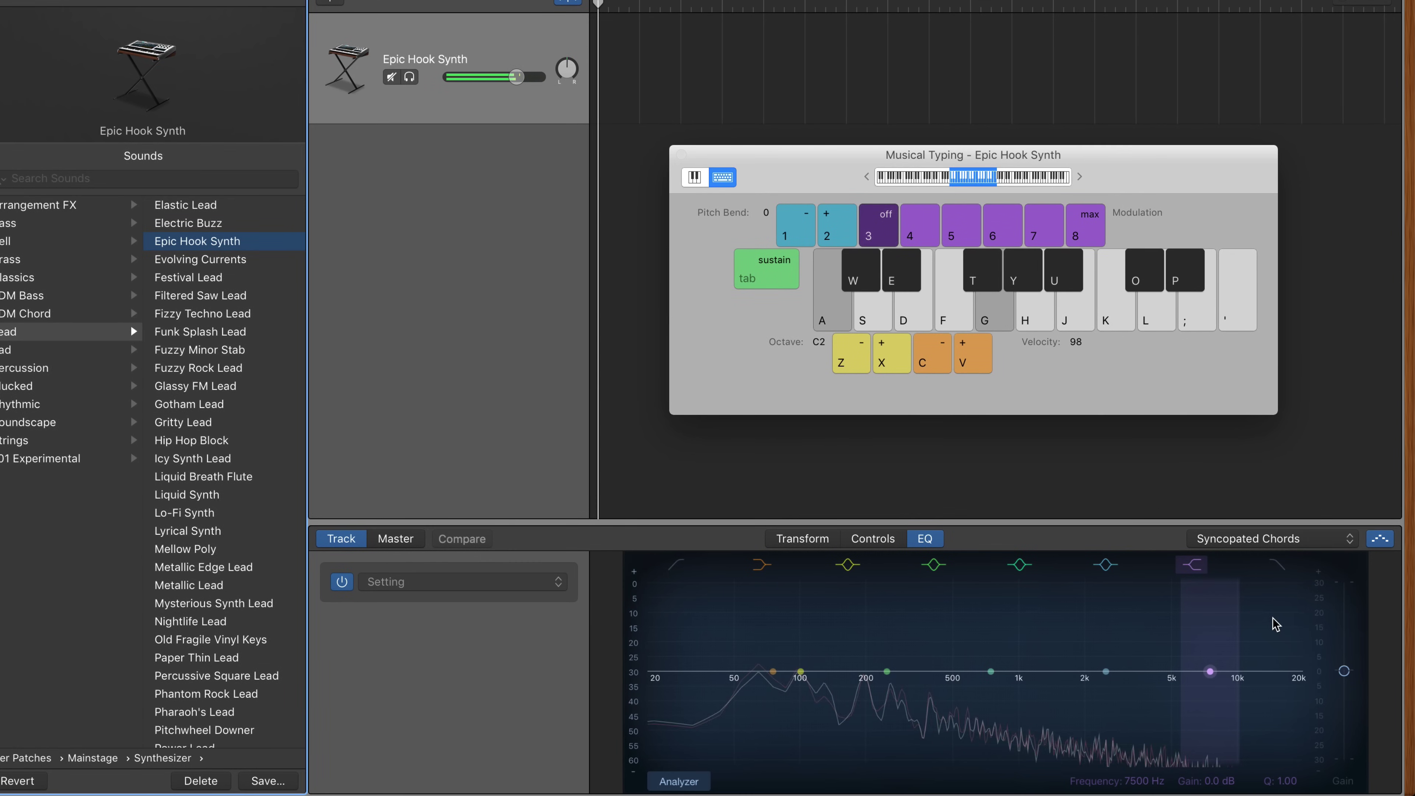
key("apostrophe")
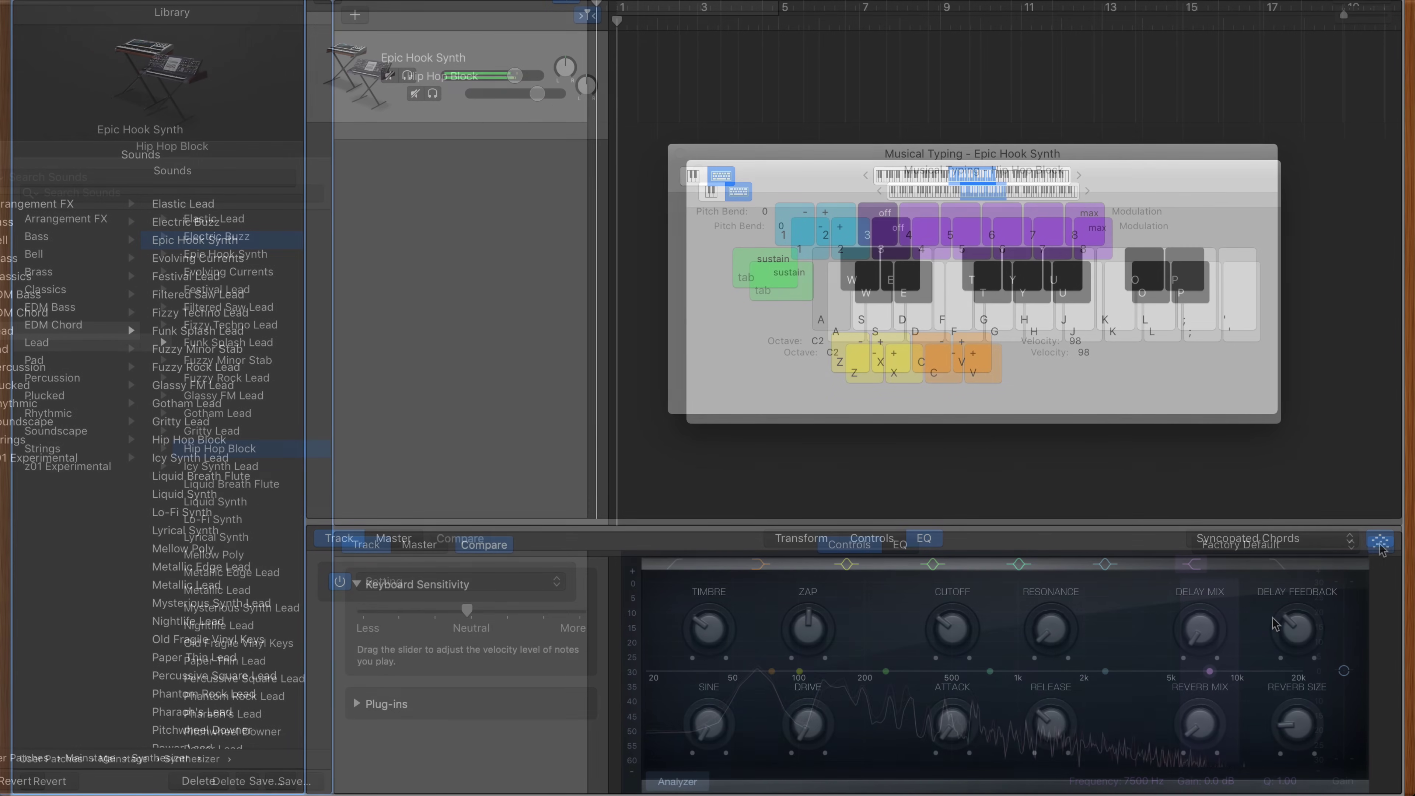
Set the Hip Hop Block arpeggio to Chord Cycle 01 and play S, F, J, H and U.
left_click(1333, 549)
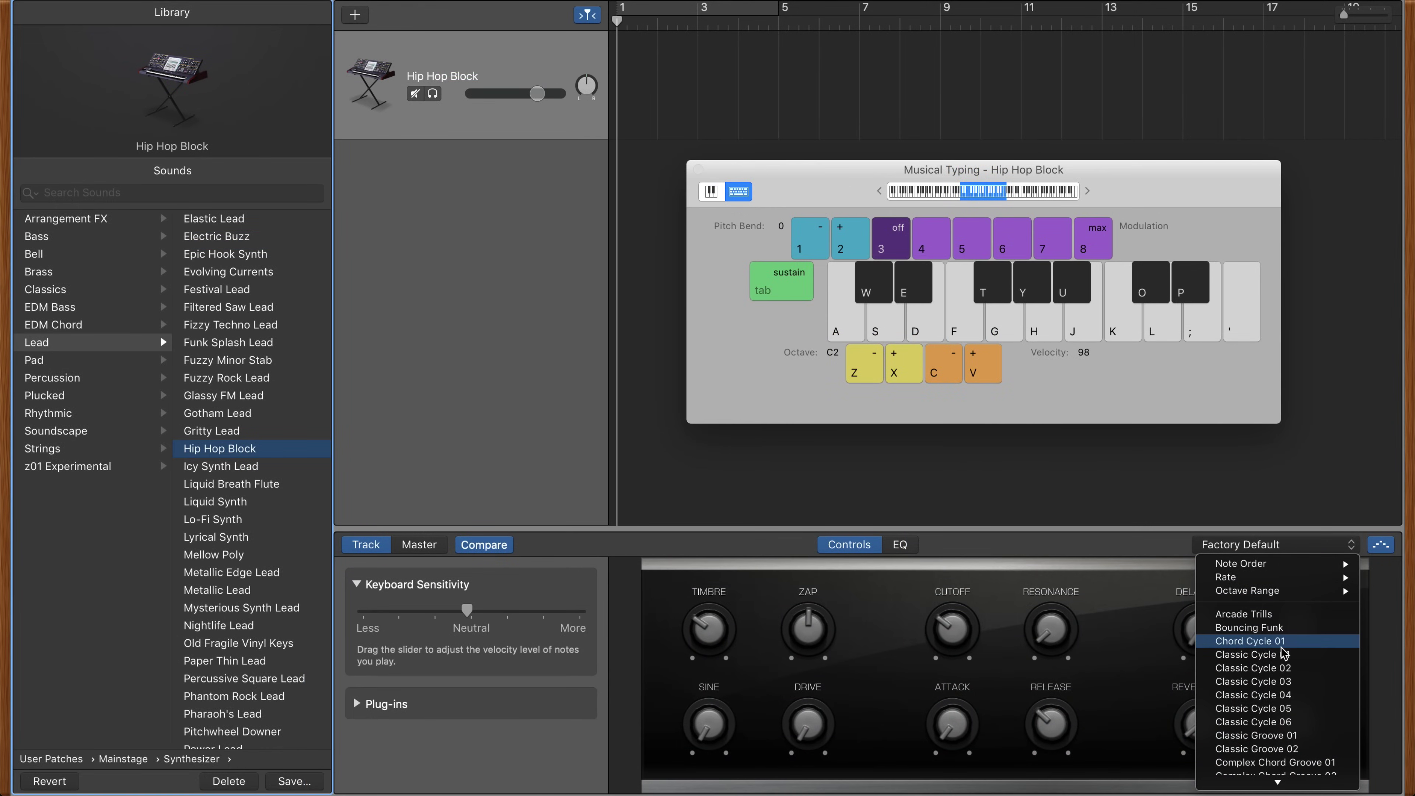
left_click(1276, 641)
key("s")
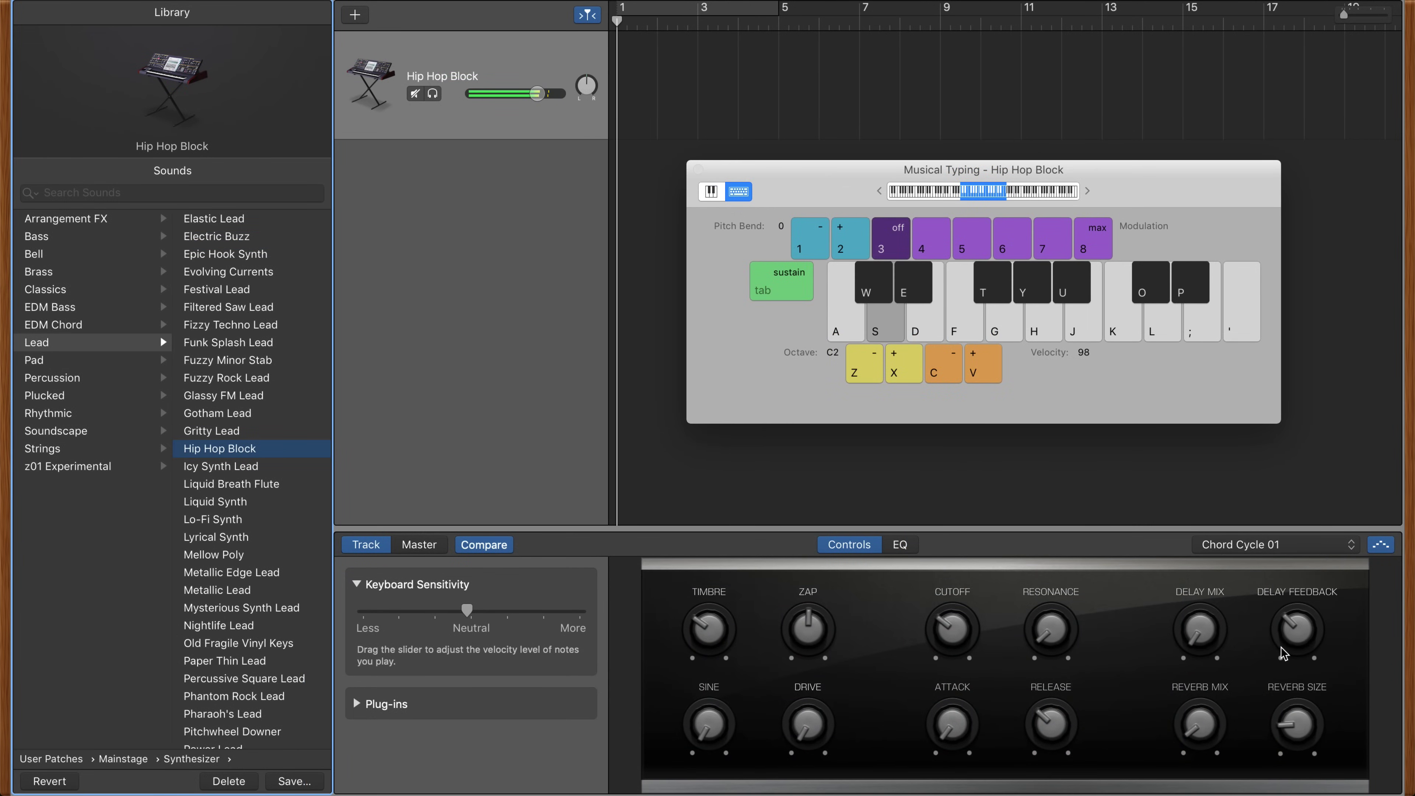
key("f")
key("j")
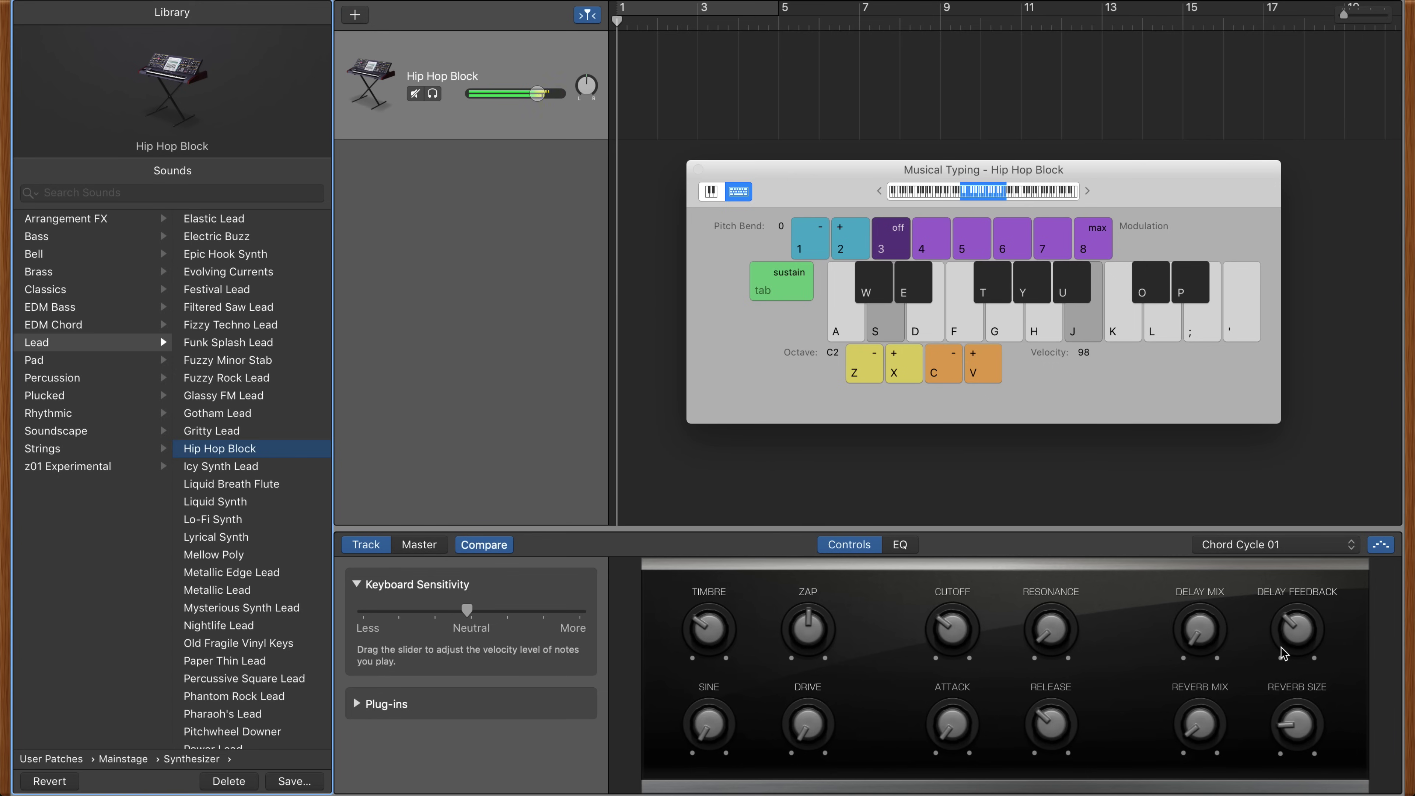
key("h")
key("u")
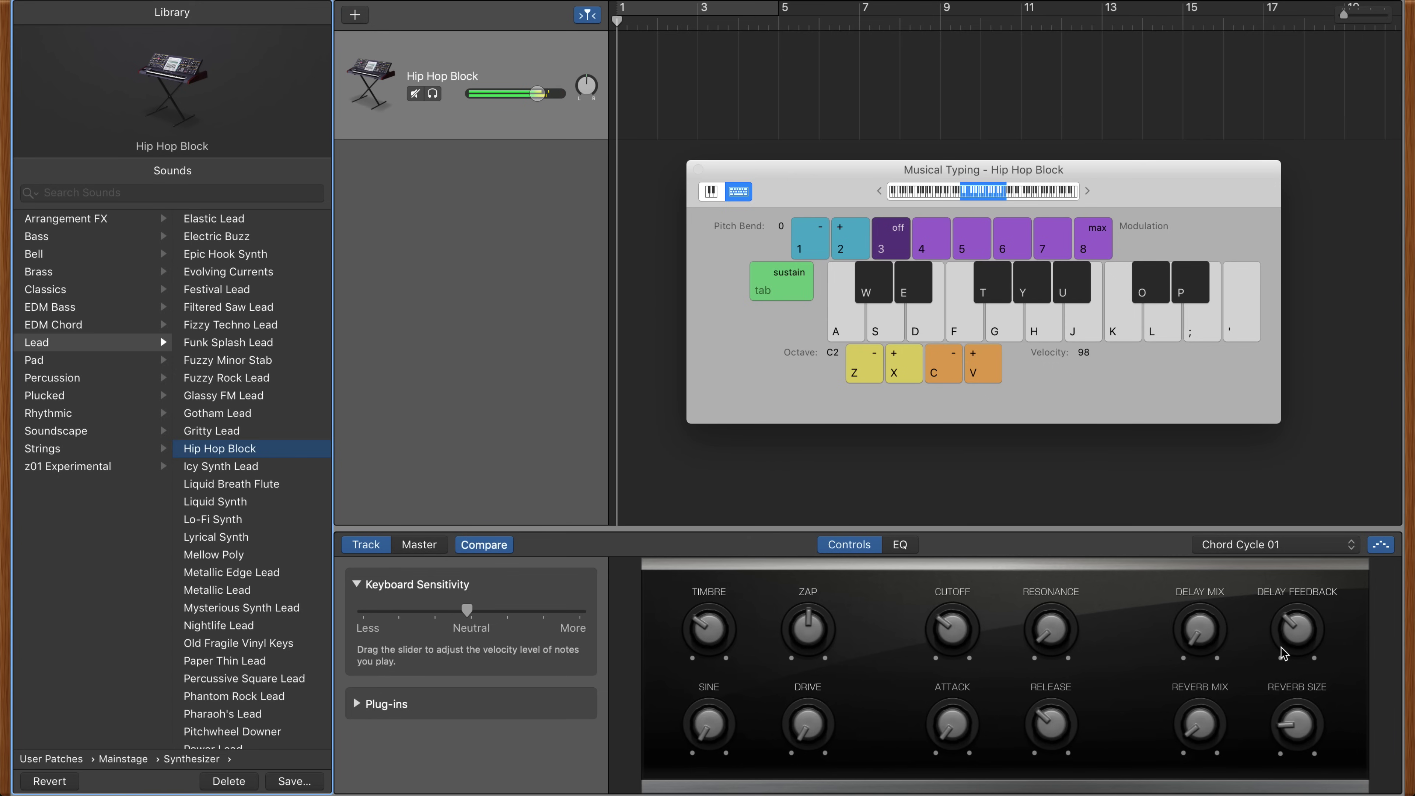
Switch to Twelve Beat Lightly Swung and play the phrase K, J, H, U, K.
left_click(1287, 545)
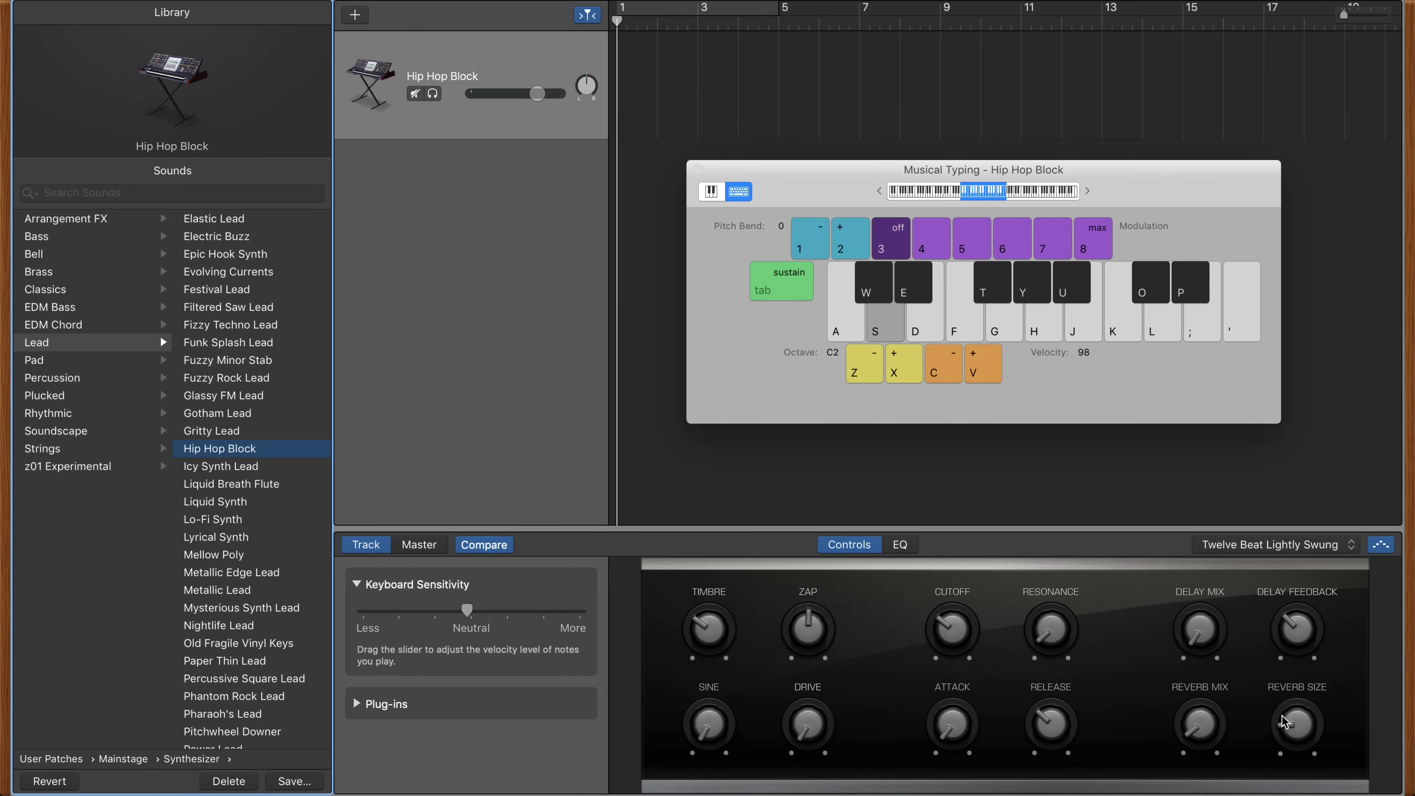
key("k")
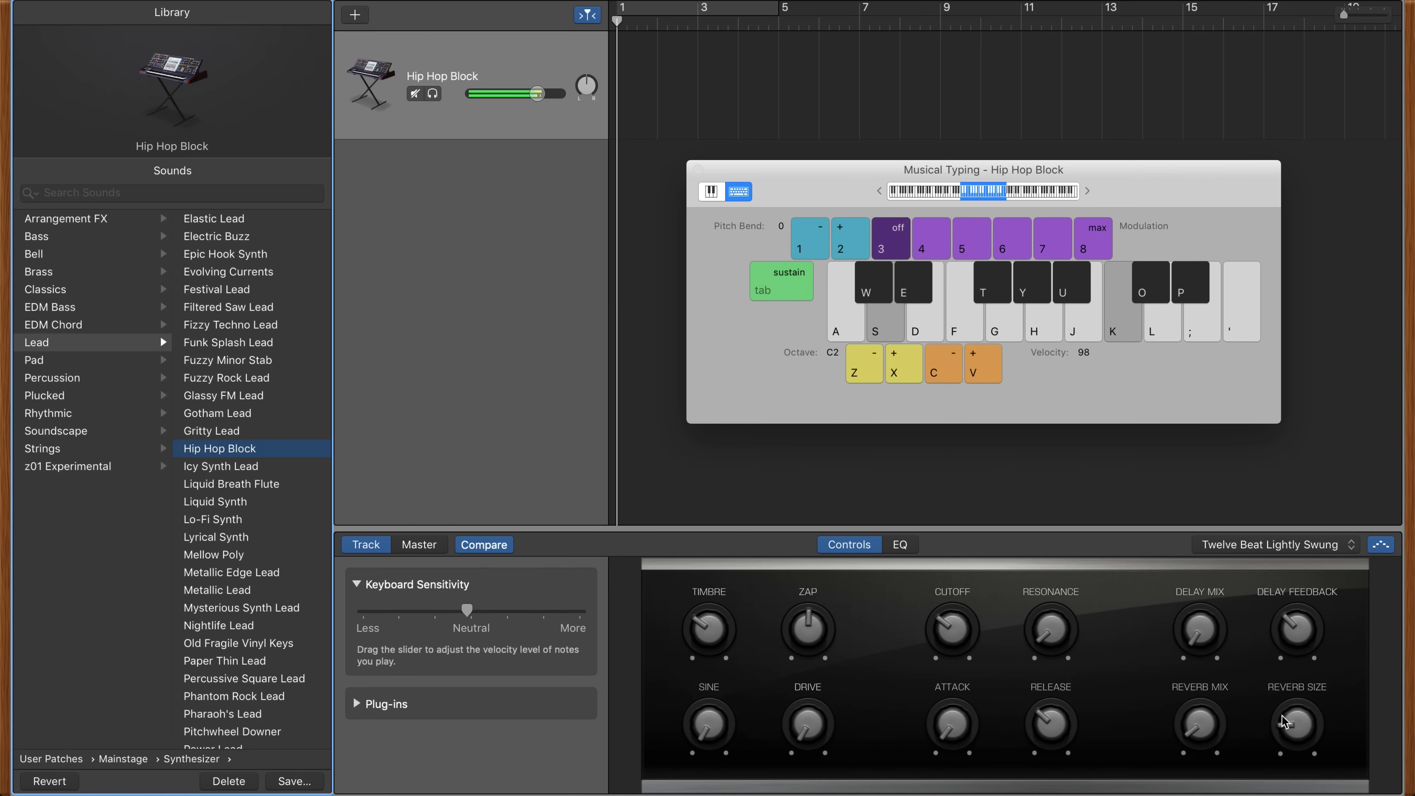
key("j")
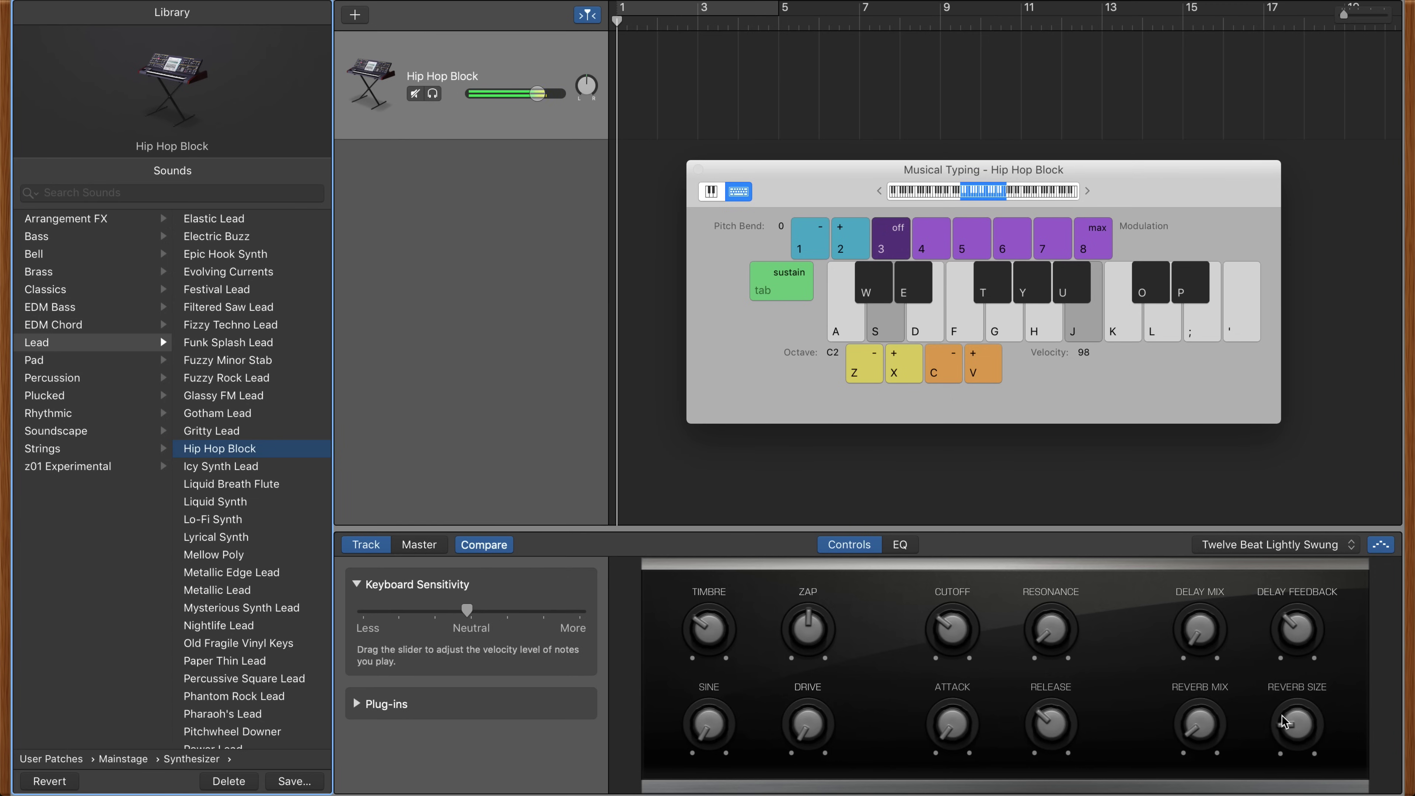
key("h")
key("u")
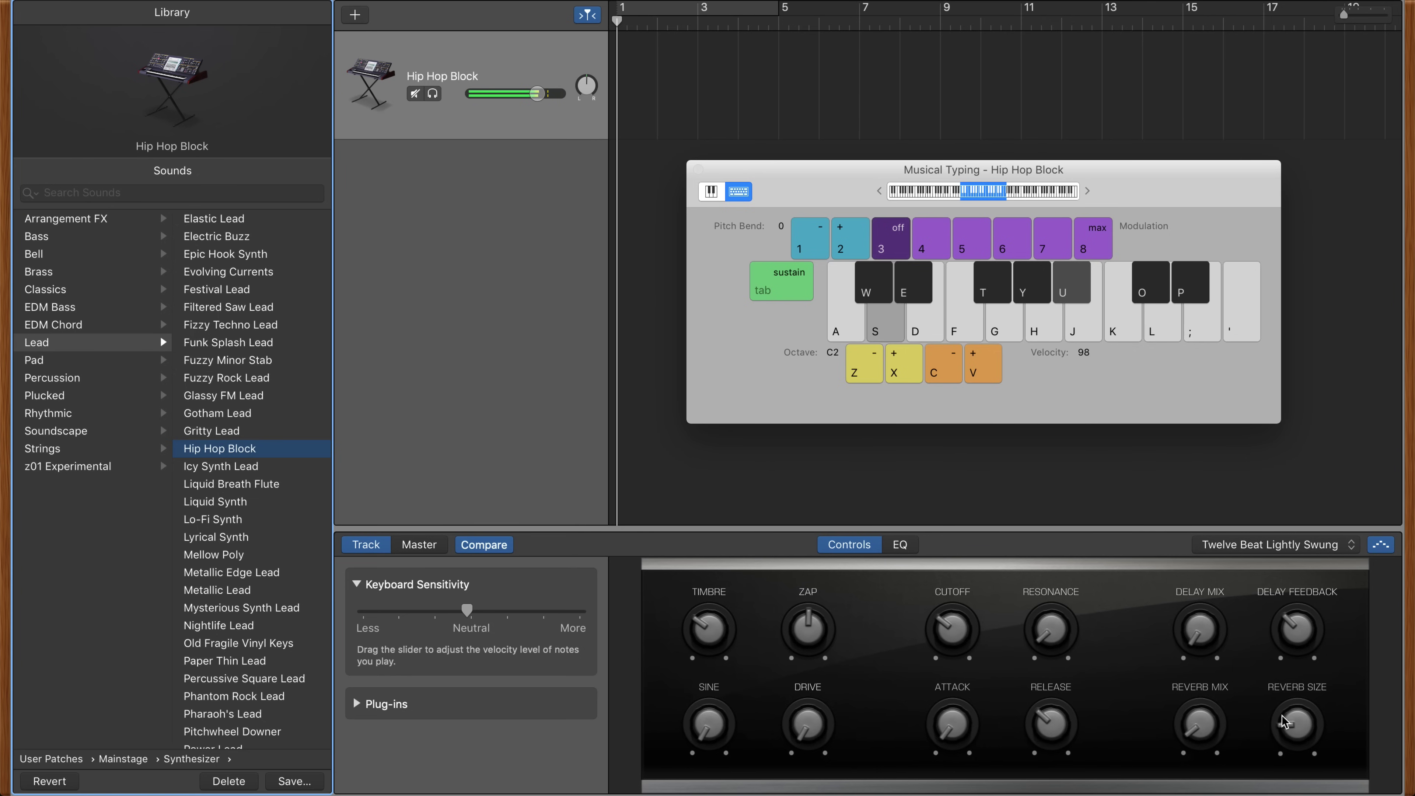
key("k")
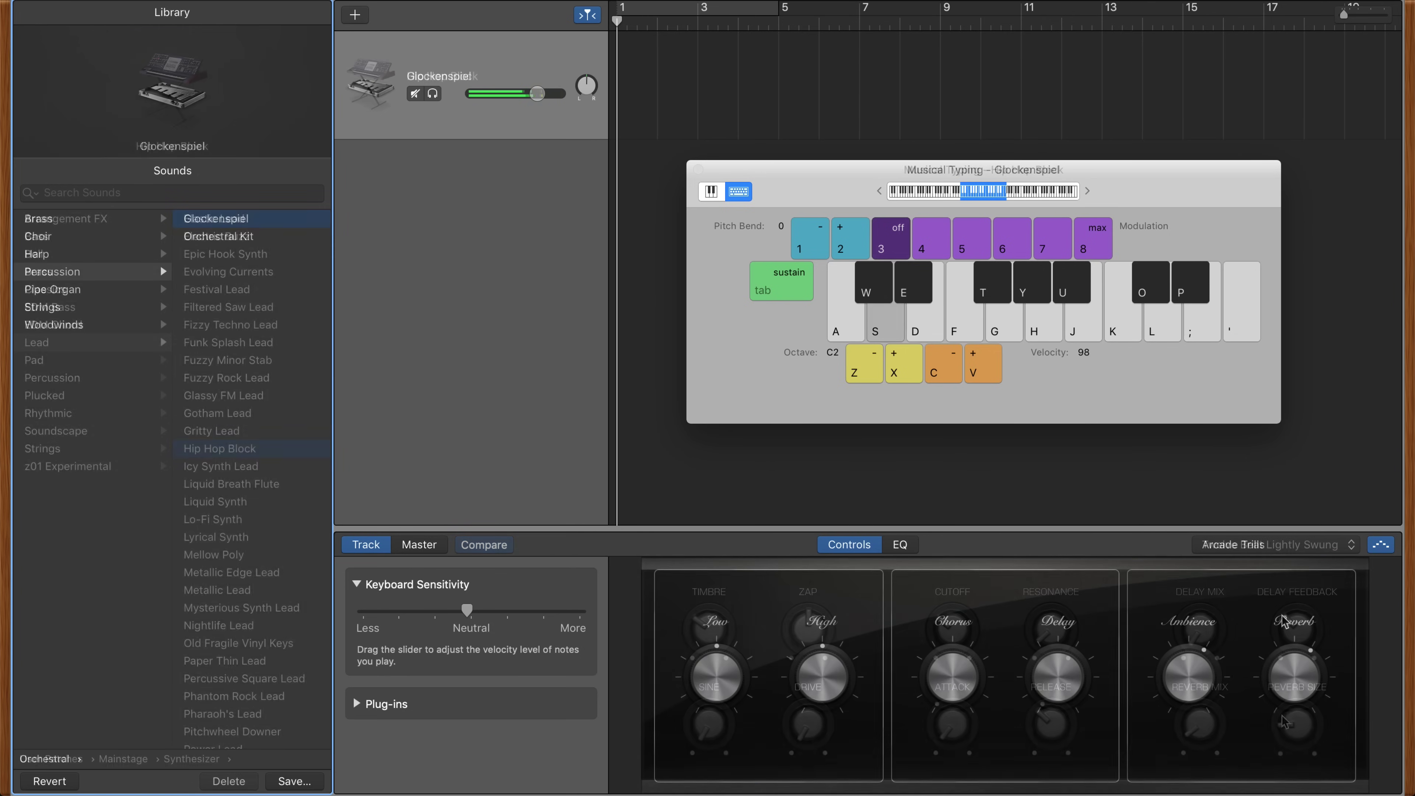
Switch the sound to Glockenspiel and play J, U and H through the arpeggiator.
key("g")
key("j")
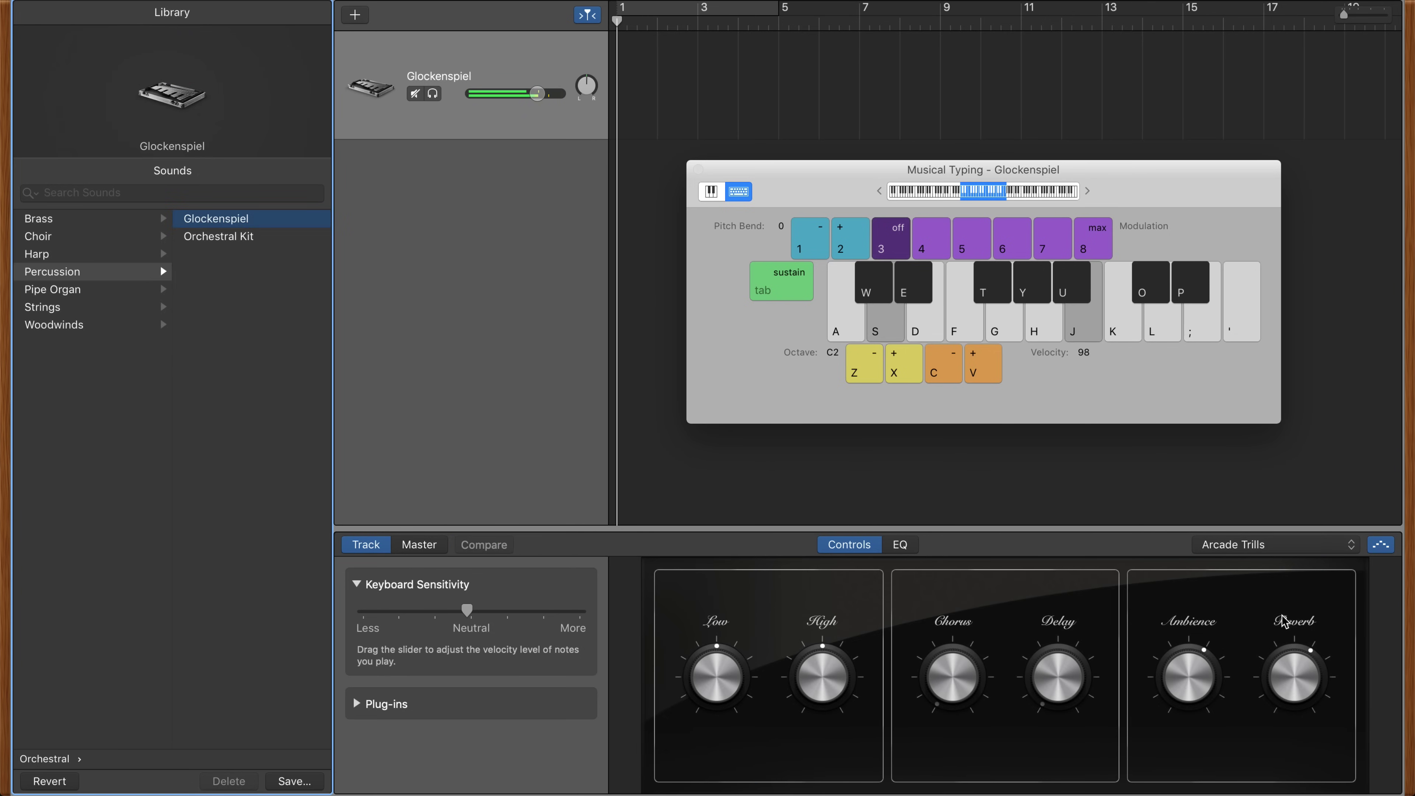
key("u")
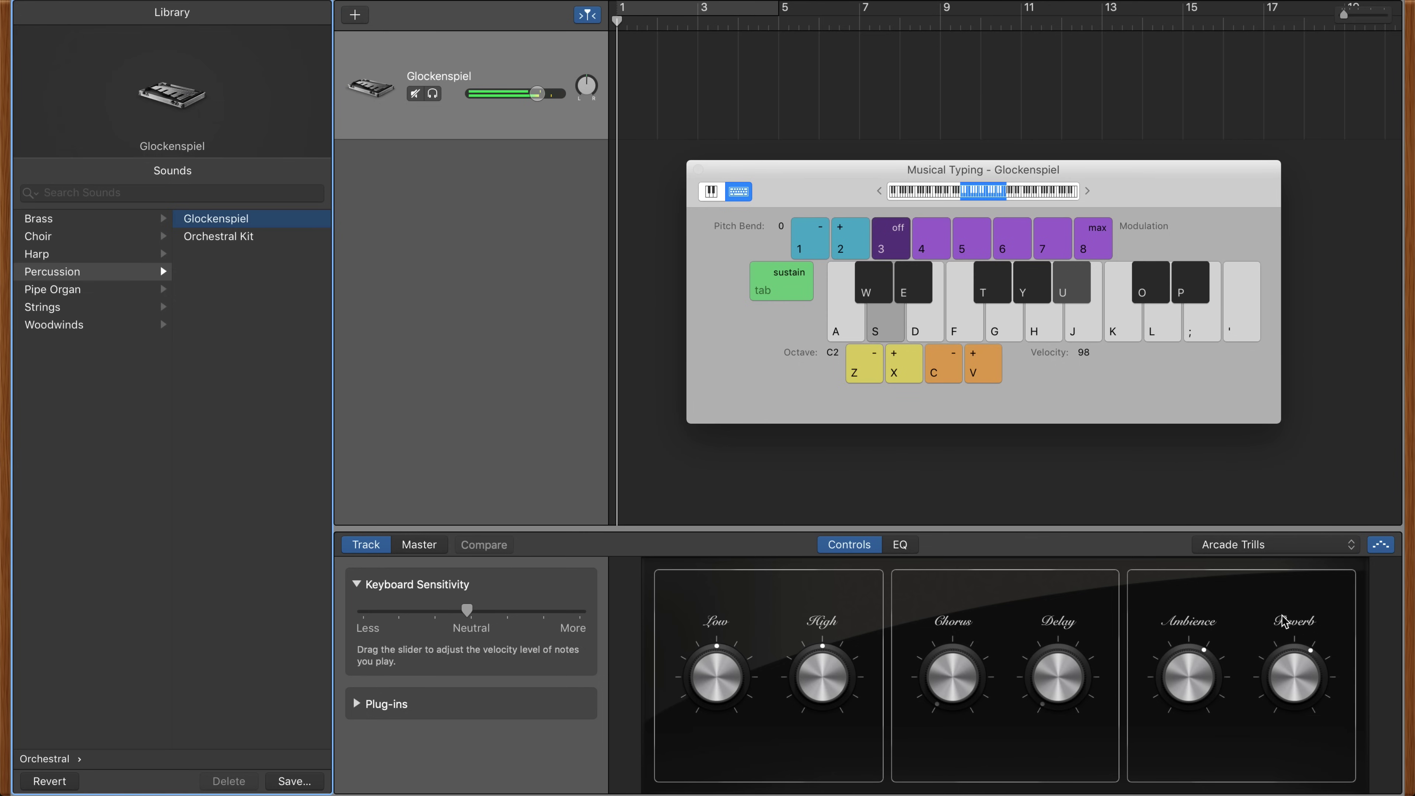
key("h")
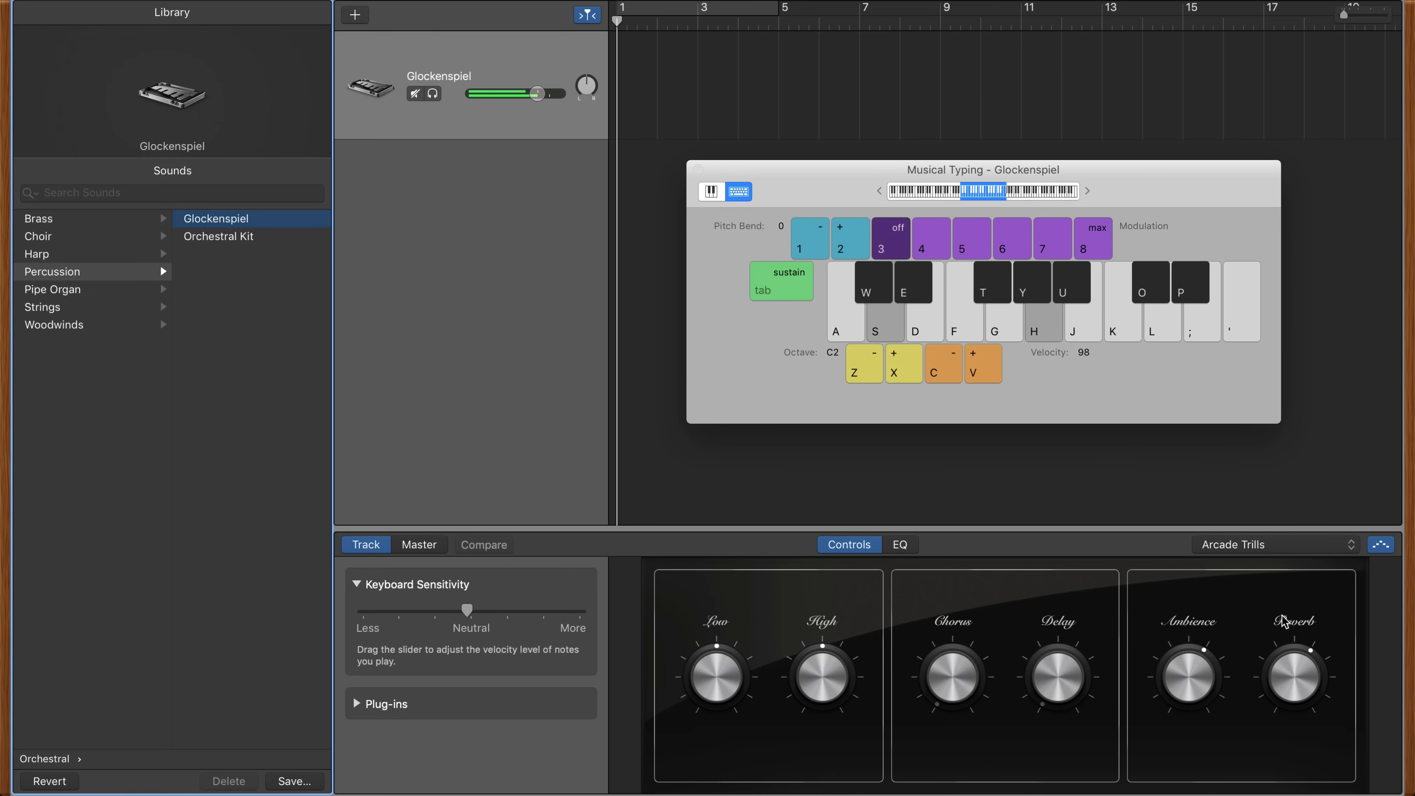
Step down to Fugue Organ and play L and K through the arpeggiator.
key("Down")
key("Down")
key("Down")
key("Down")
key("Down")
key("Down")
key("Down")
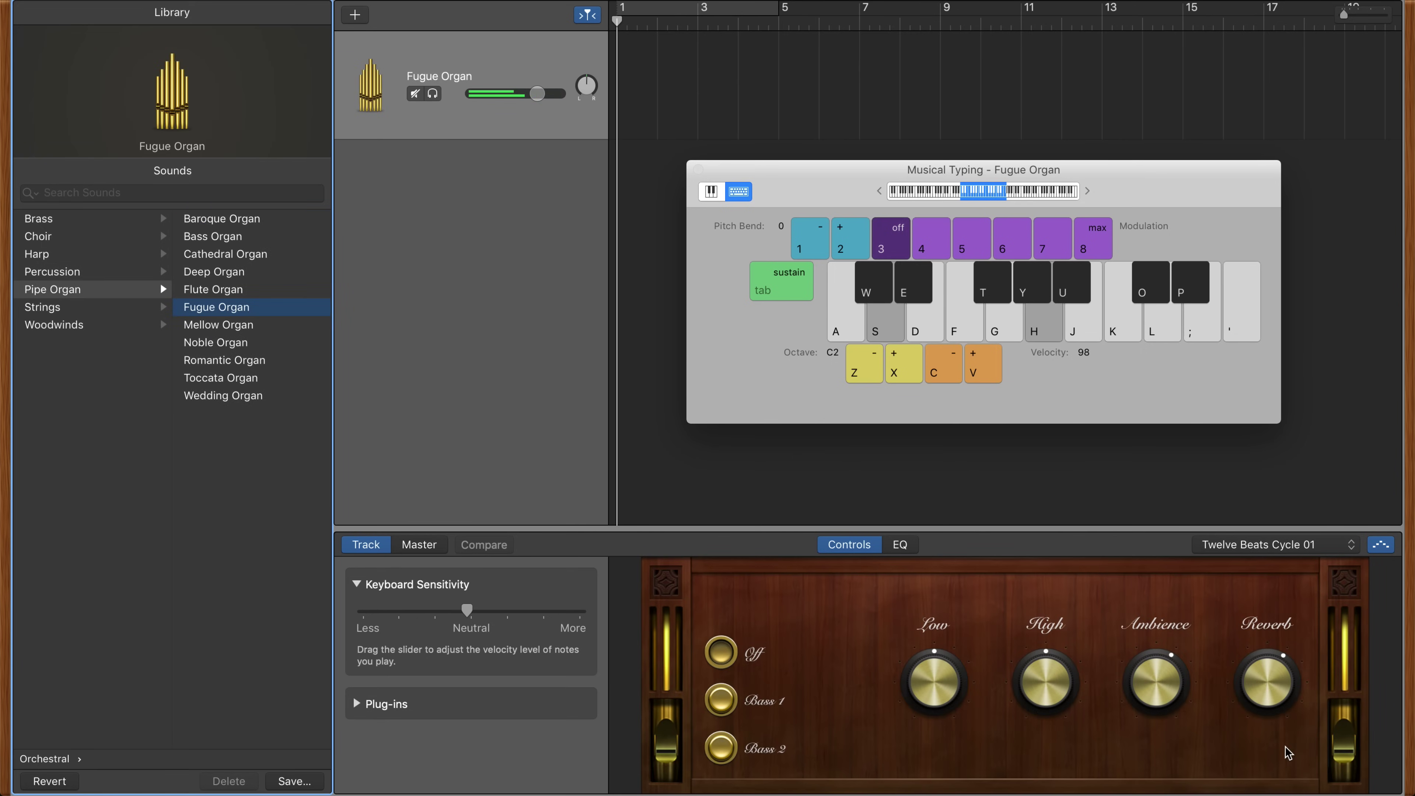
key("l")
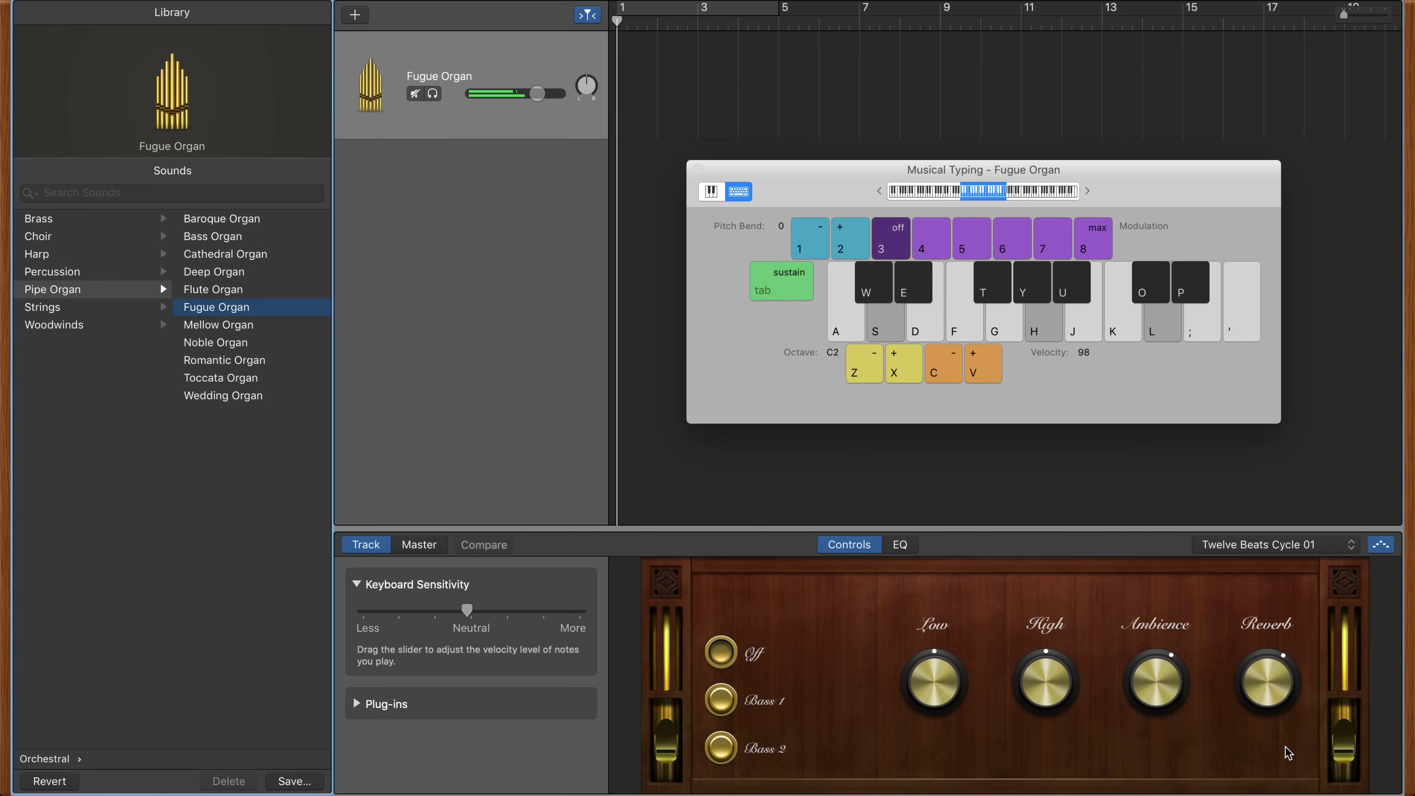
key("k")
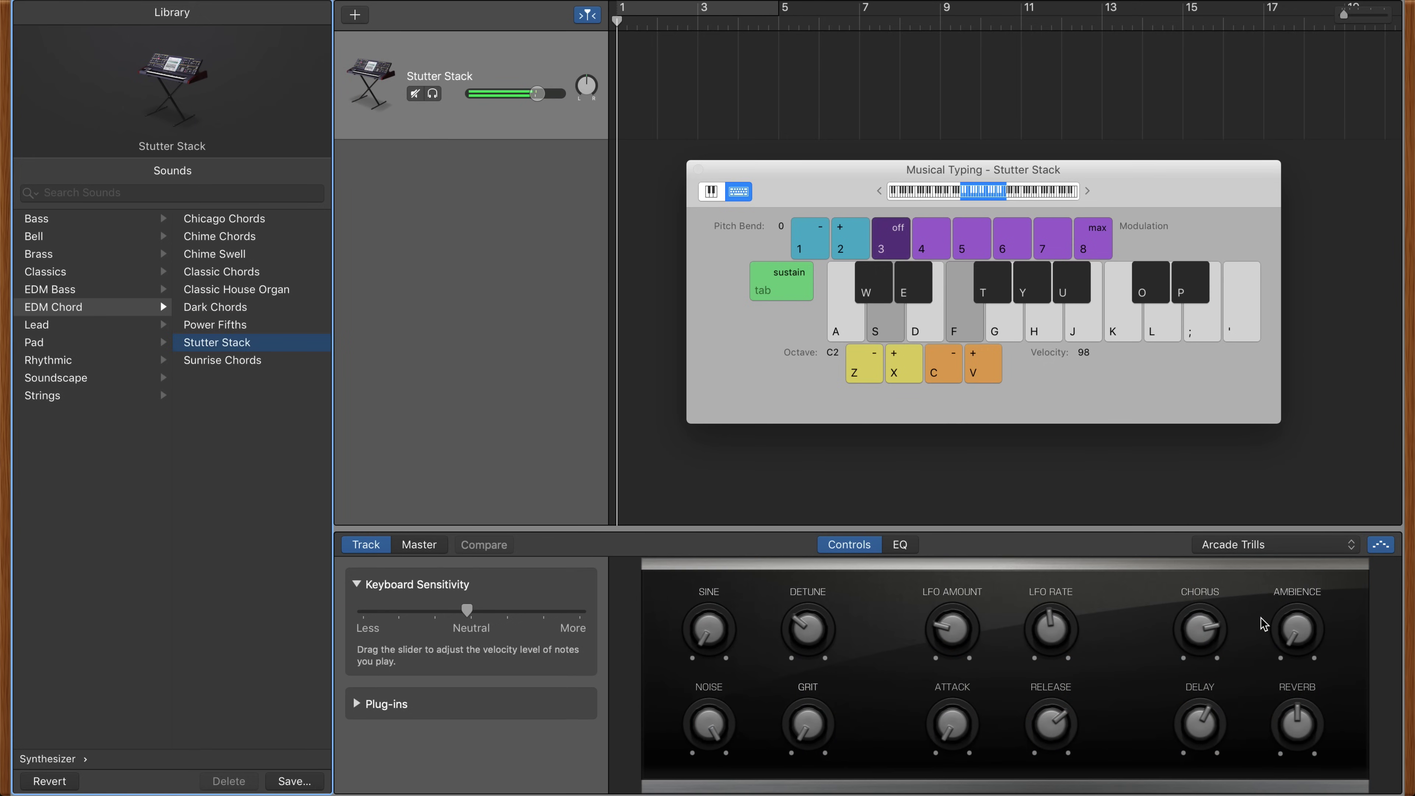
Play K and H on Stutter Stack with Arcade Trills and slightly lower ambience.
key("k")
scroll(1264, 624, "down", 2)
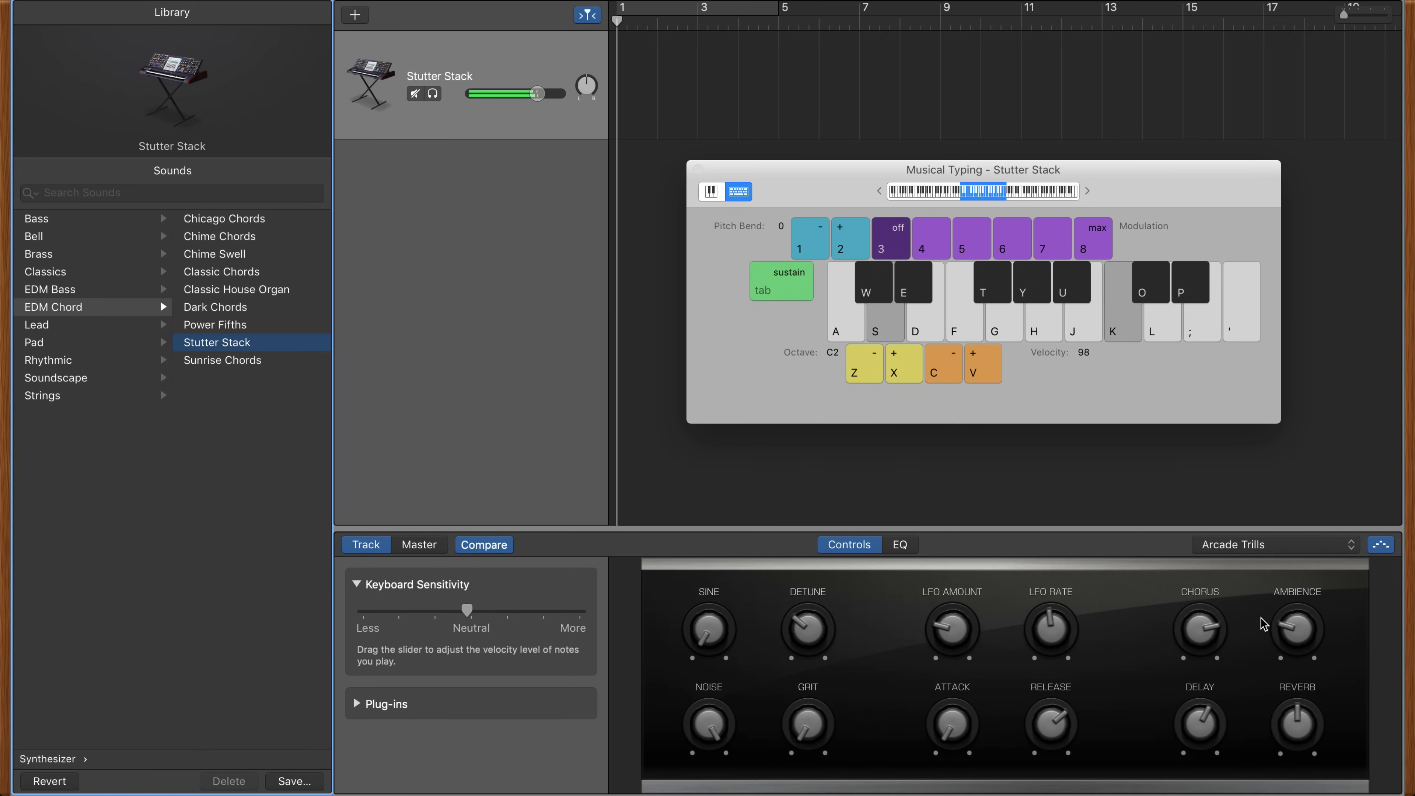
key("h")
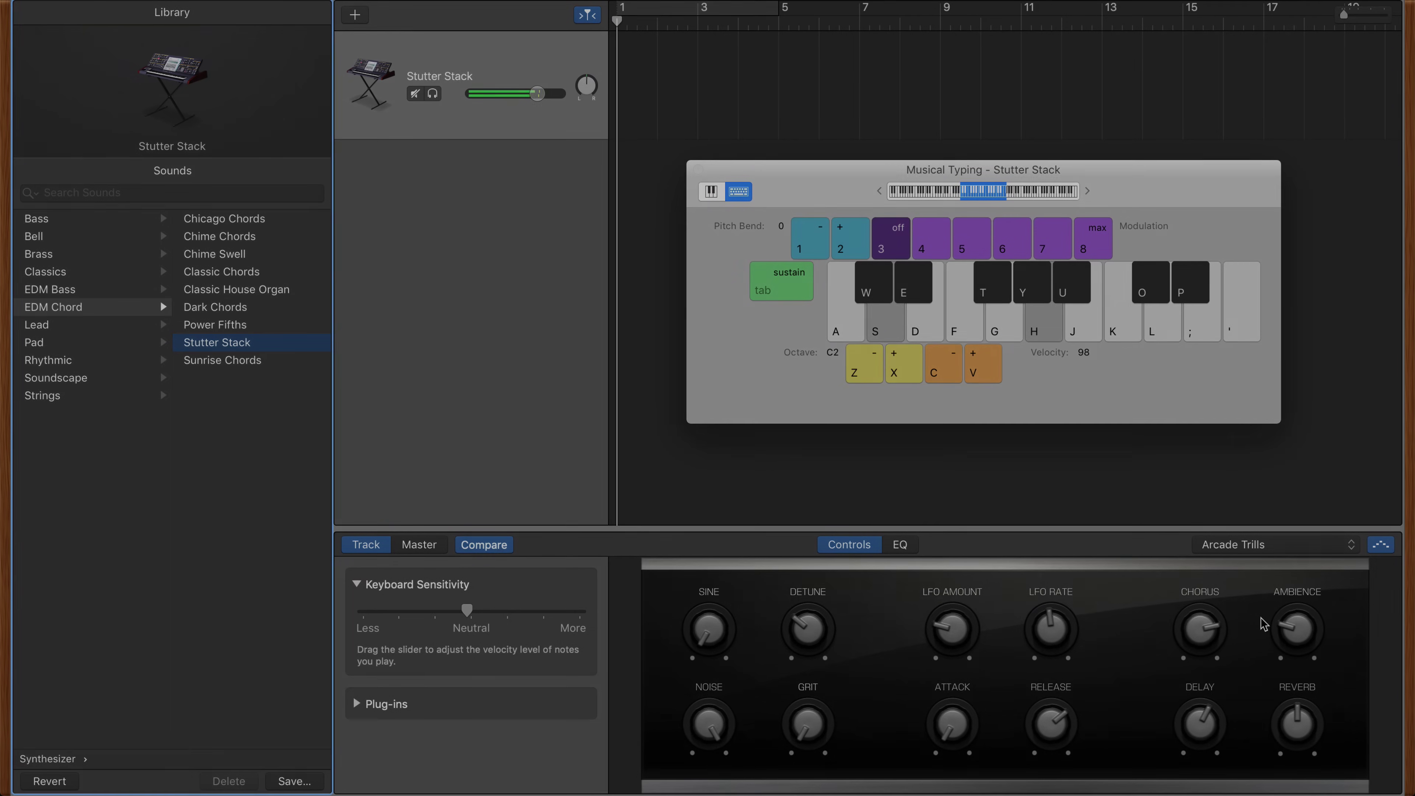
Morph the bells toward Saw Decays, then raise Deform, Attack and the filter mix modulation.
key("f")
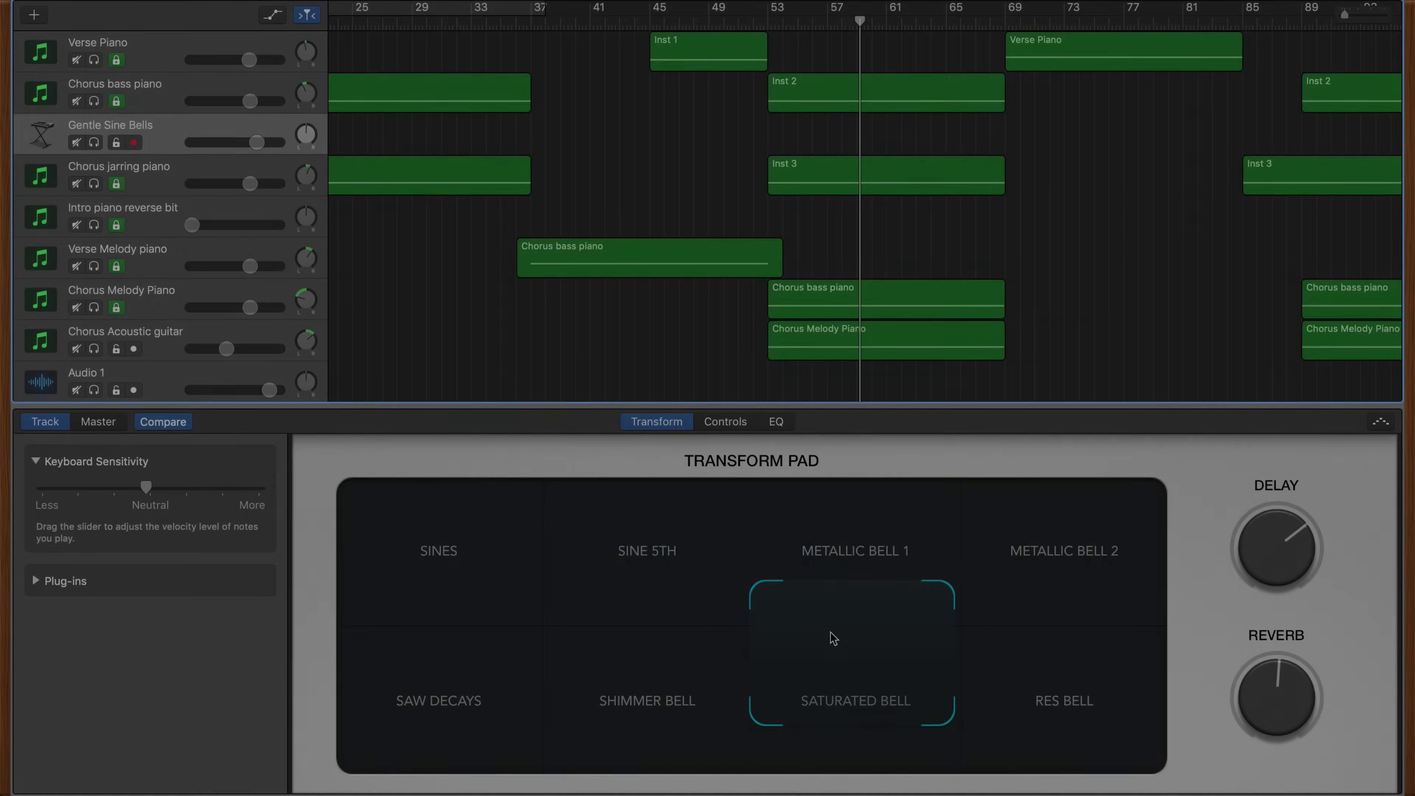
left_click_drag(831, 635, 452, 660)
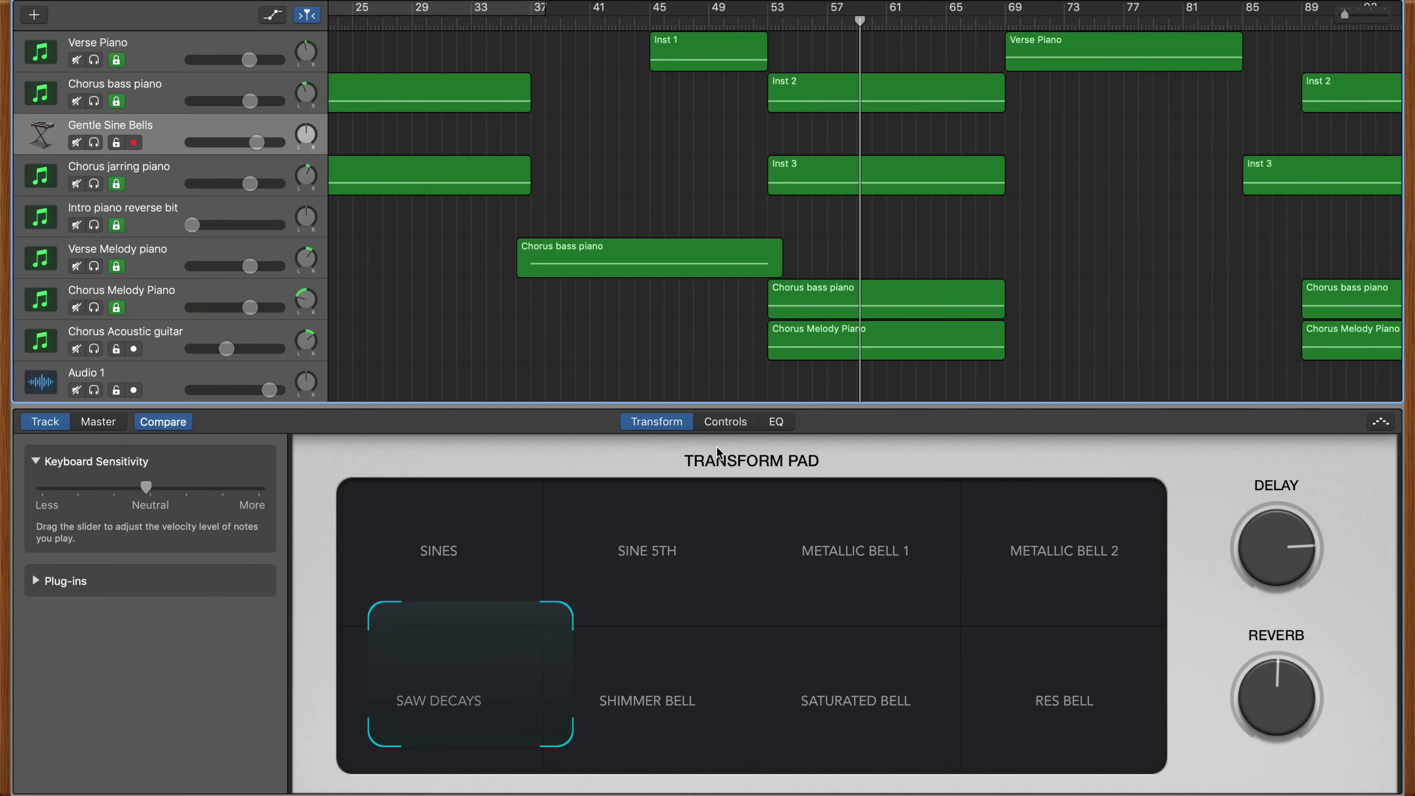
left_click(726, 422)
left_click_drag(584, 569, 574, 521)
left_click_drag(1204, 562, 1204, 526)
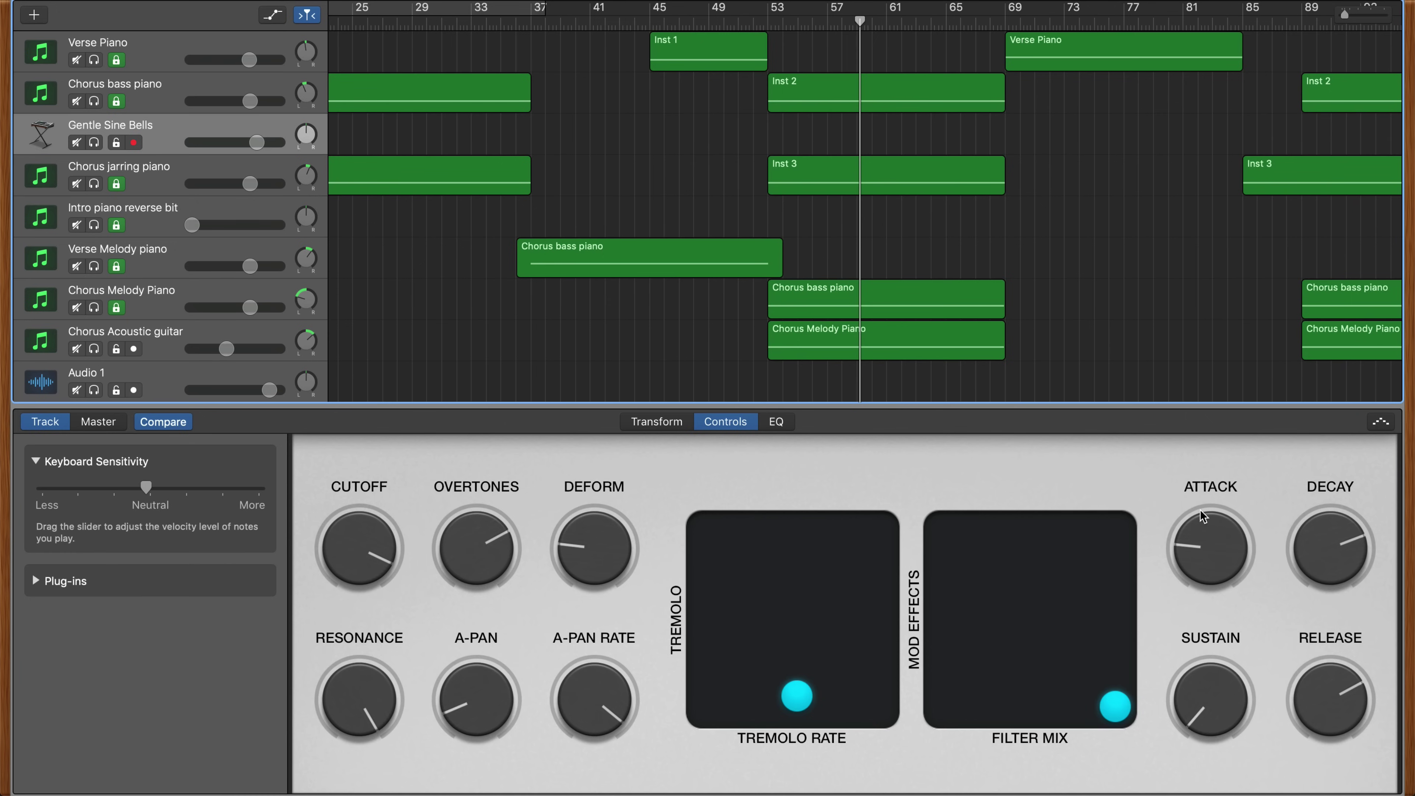
left_click_drag(1116, 709, 1042, 631)
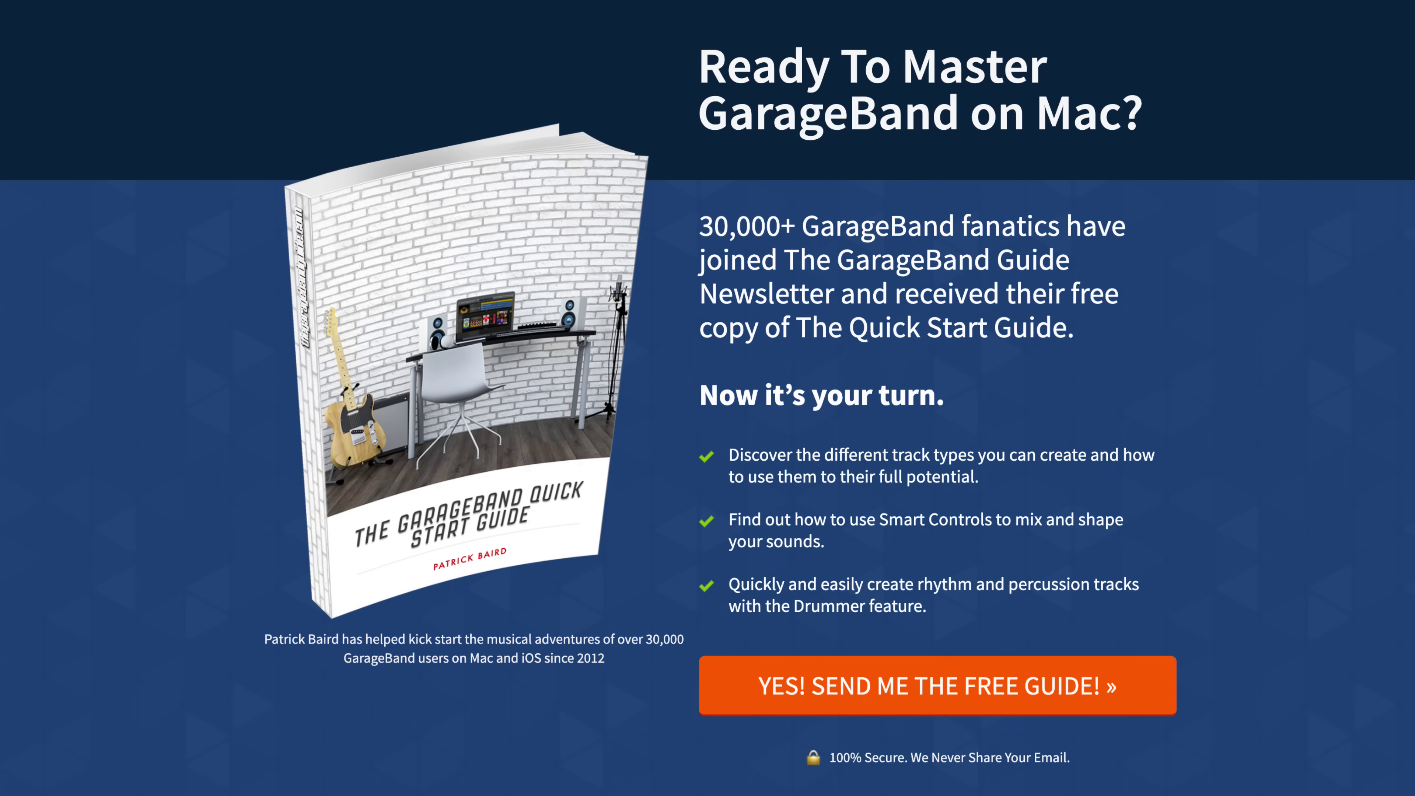